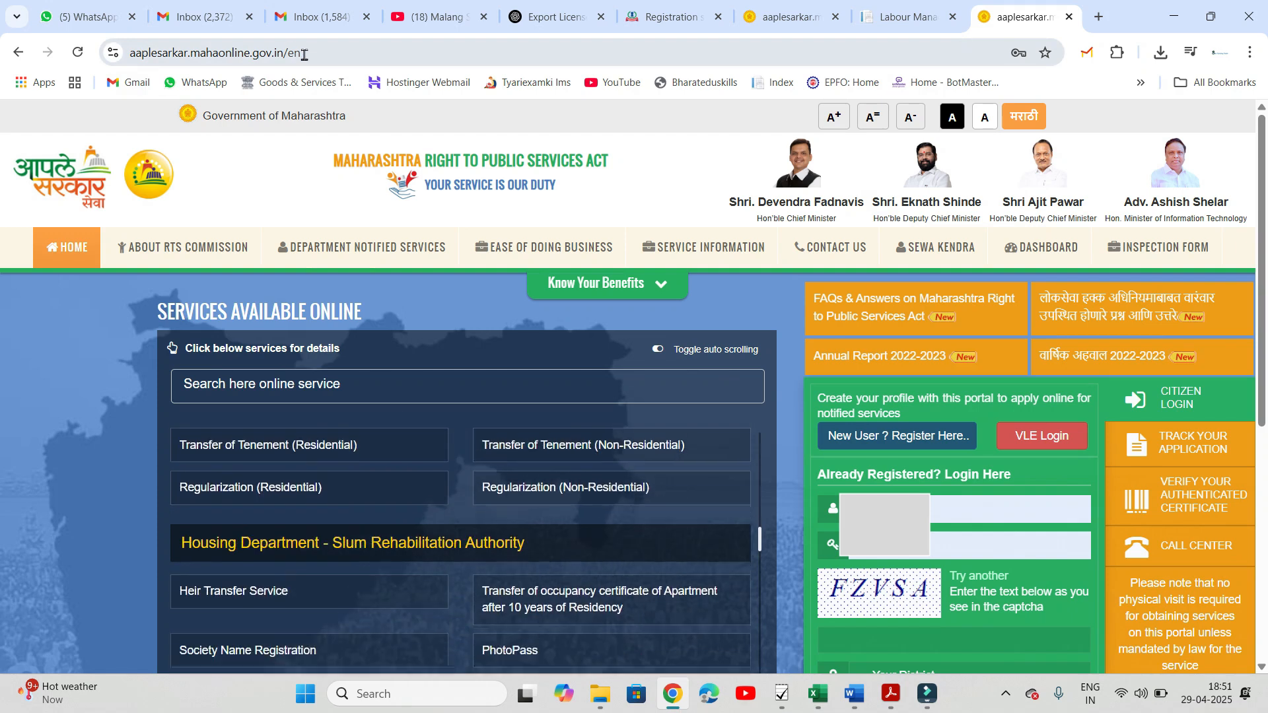
Step: Search the web for "shop act maharashtra", open the aaplesarkar.mahaonline.gov.in result and close its required-documents window
{"action": "left_click", "coordinate": [306, 58]}
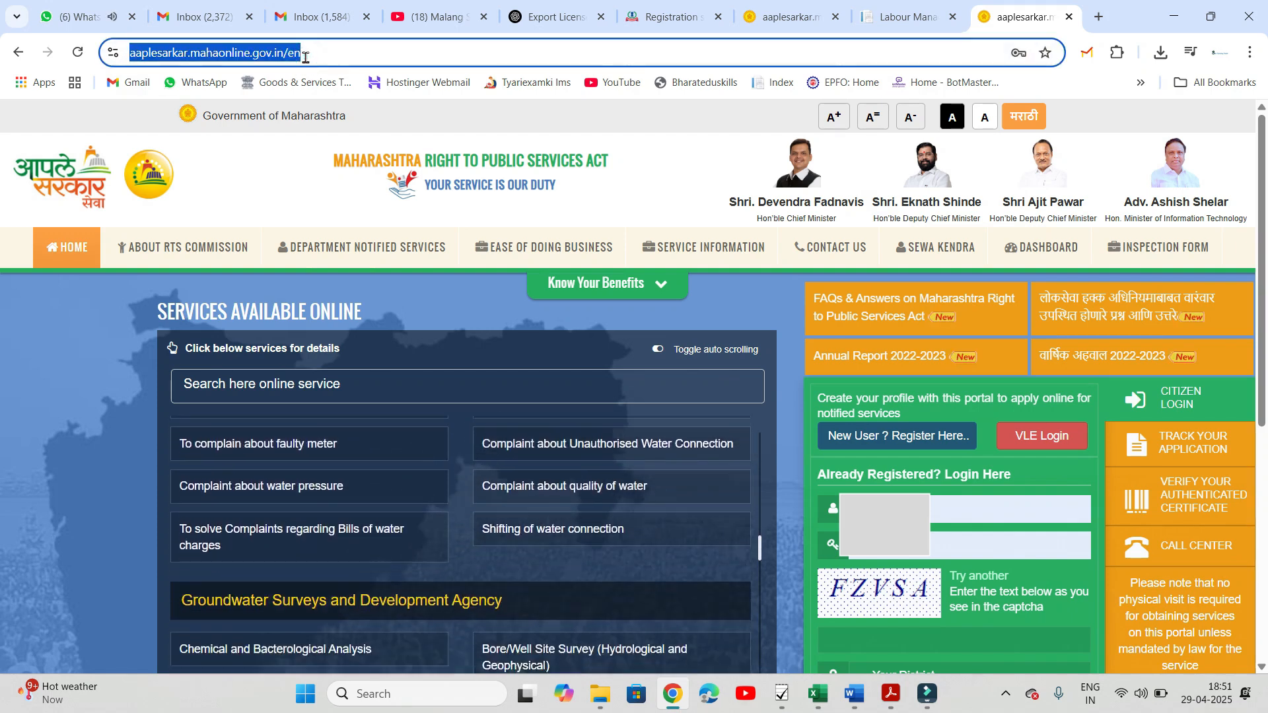
{"action": "type", "text": "shop act maharashtra"}
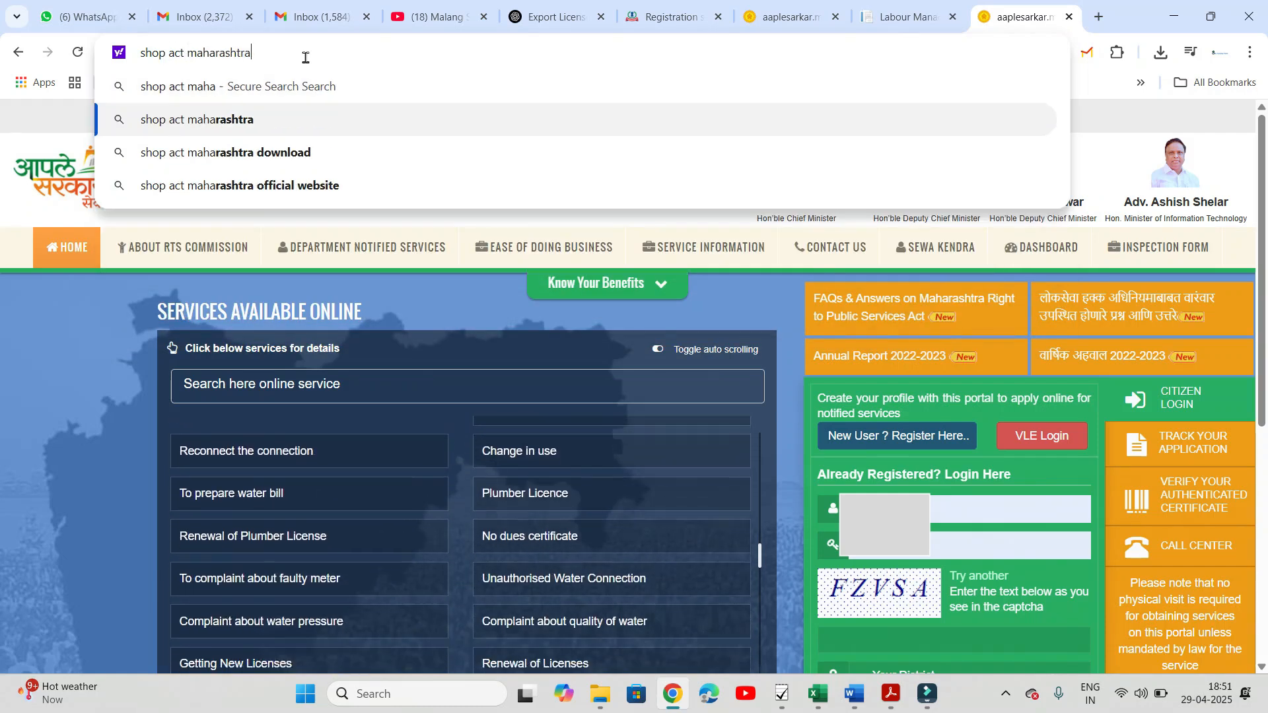
{"action": "key", "text": "Return"}
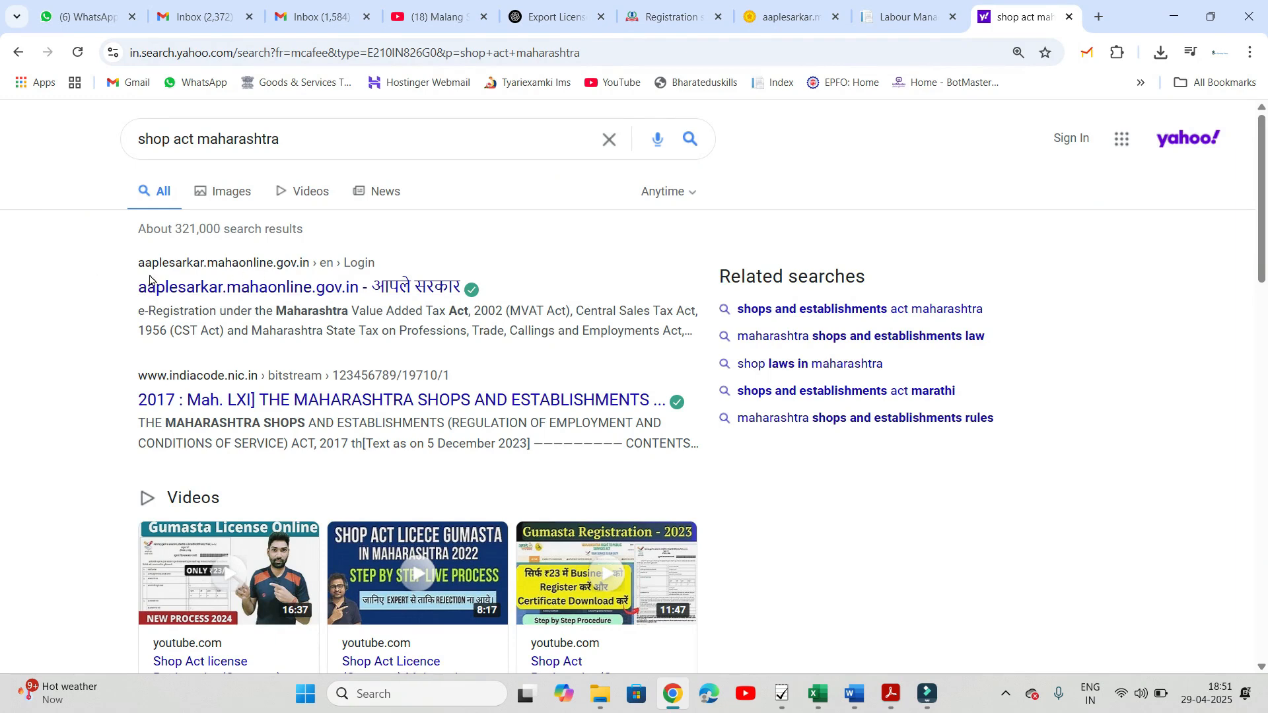
{"action": "left_click", "coordinate": [226, 288]}
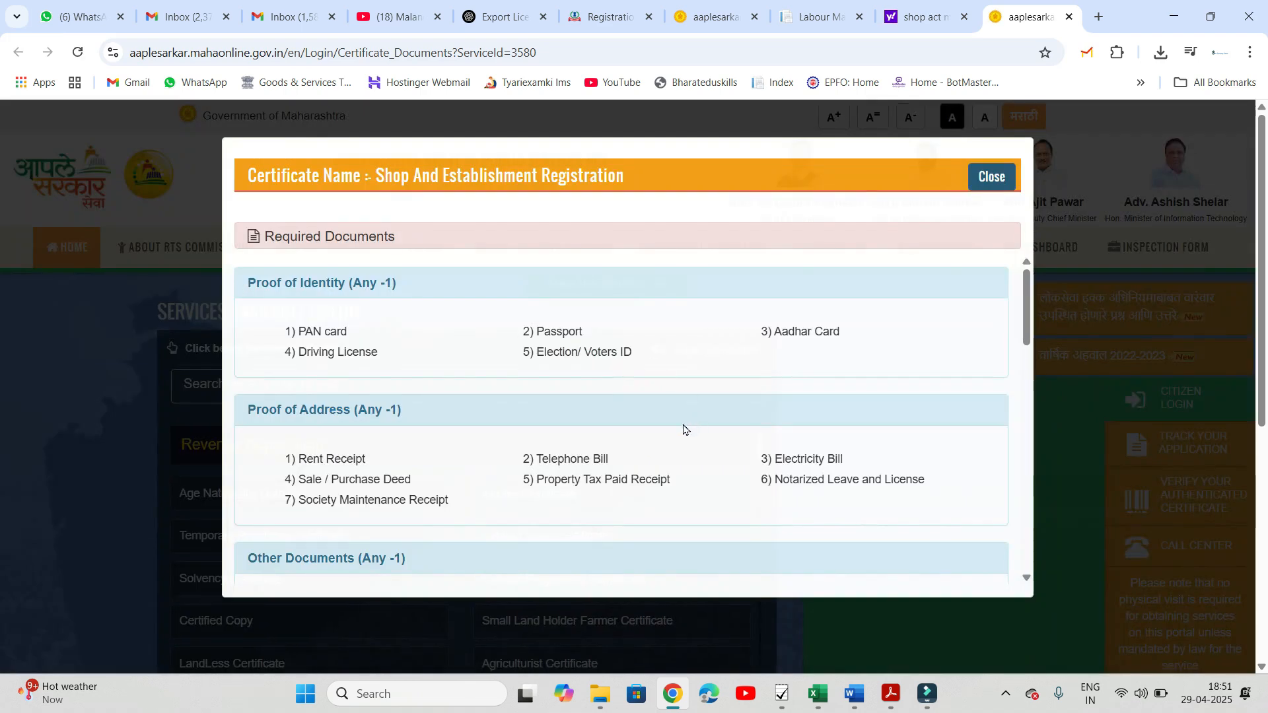
{"action": "left_click", "coordinate": [994, 179]}
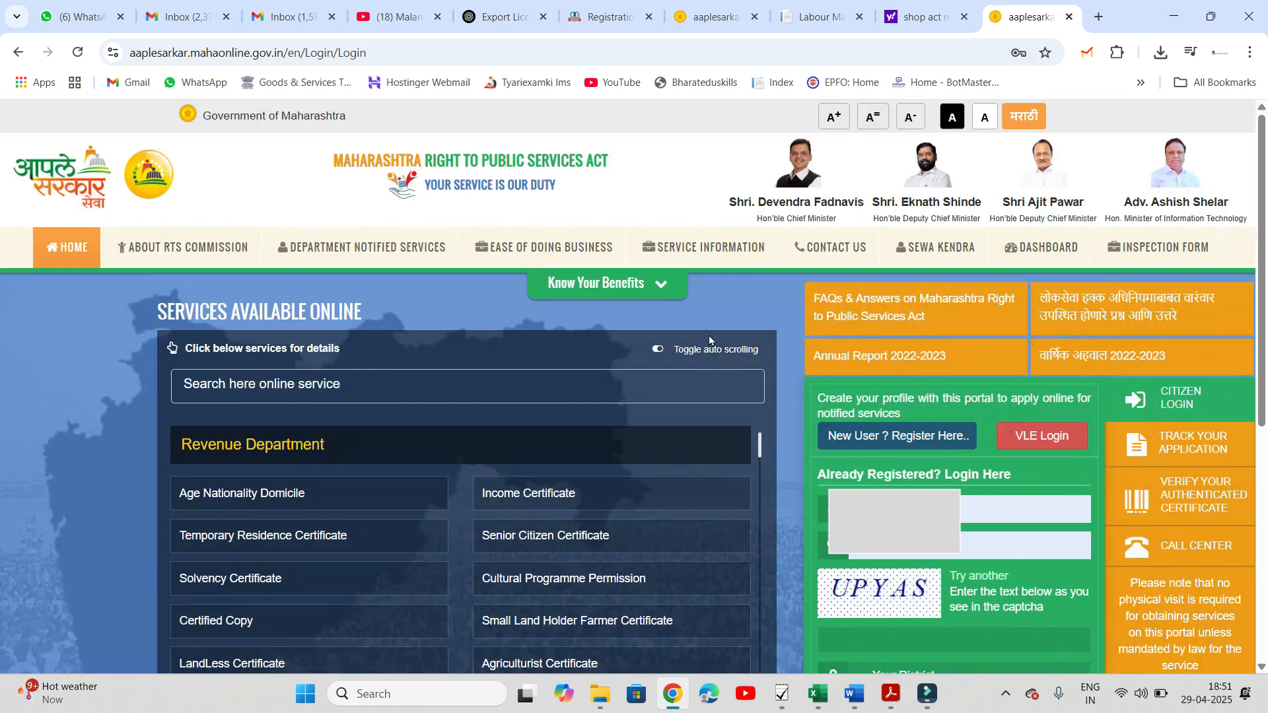
Step: Start a new user registration and choose Option 1, verifying the mobile number by OTP and creating a user ID
{"action": "scroll", "coordinate": [709, 340], "scroll_direction": "down", "scroll_amount": 2}
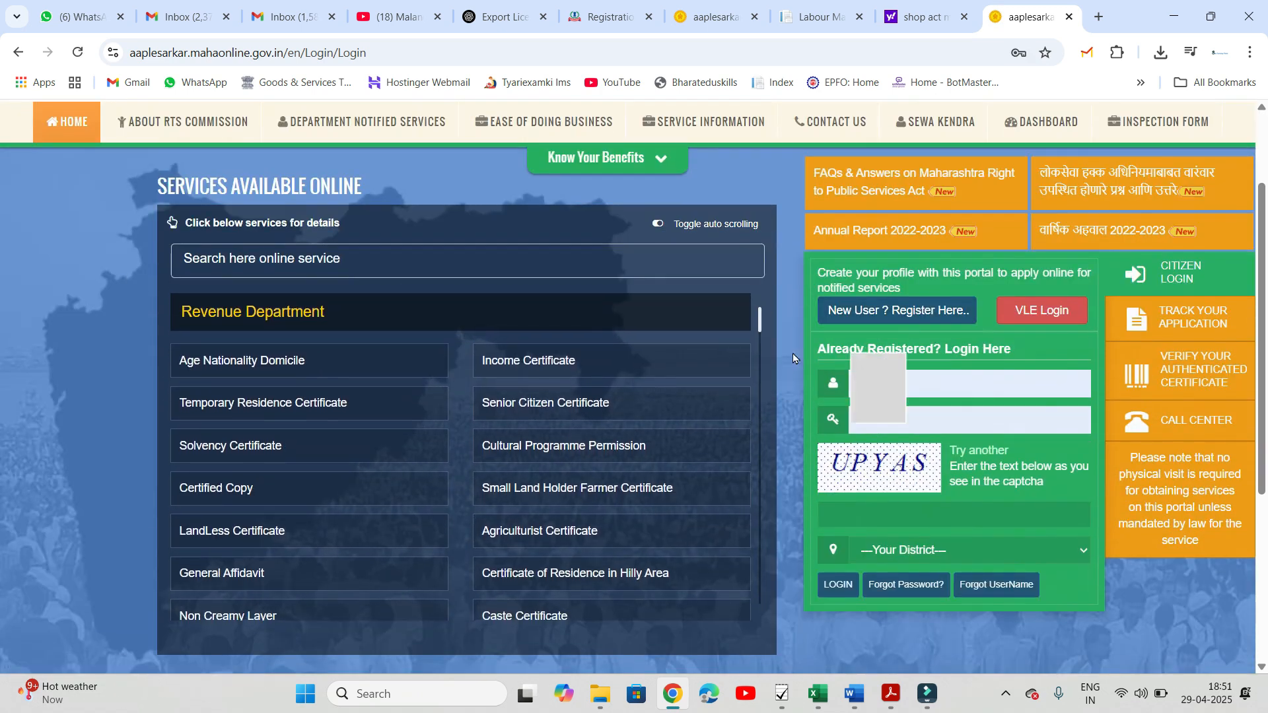
{"action": "left_click", "coordinate": [880, 318]}
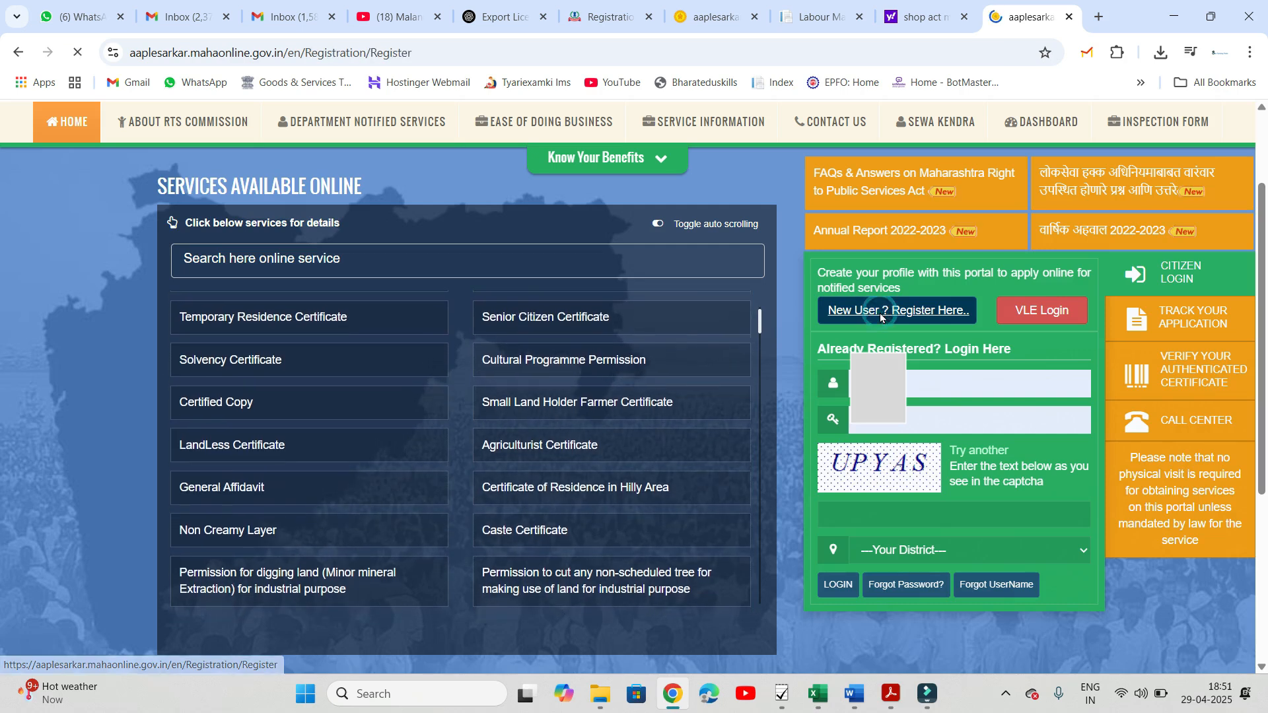
{"action": "scroll", "coordinate": [883, 319], "scroll_direction": "up", "scroll_amount": 3}
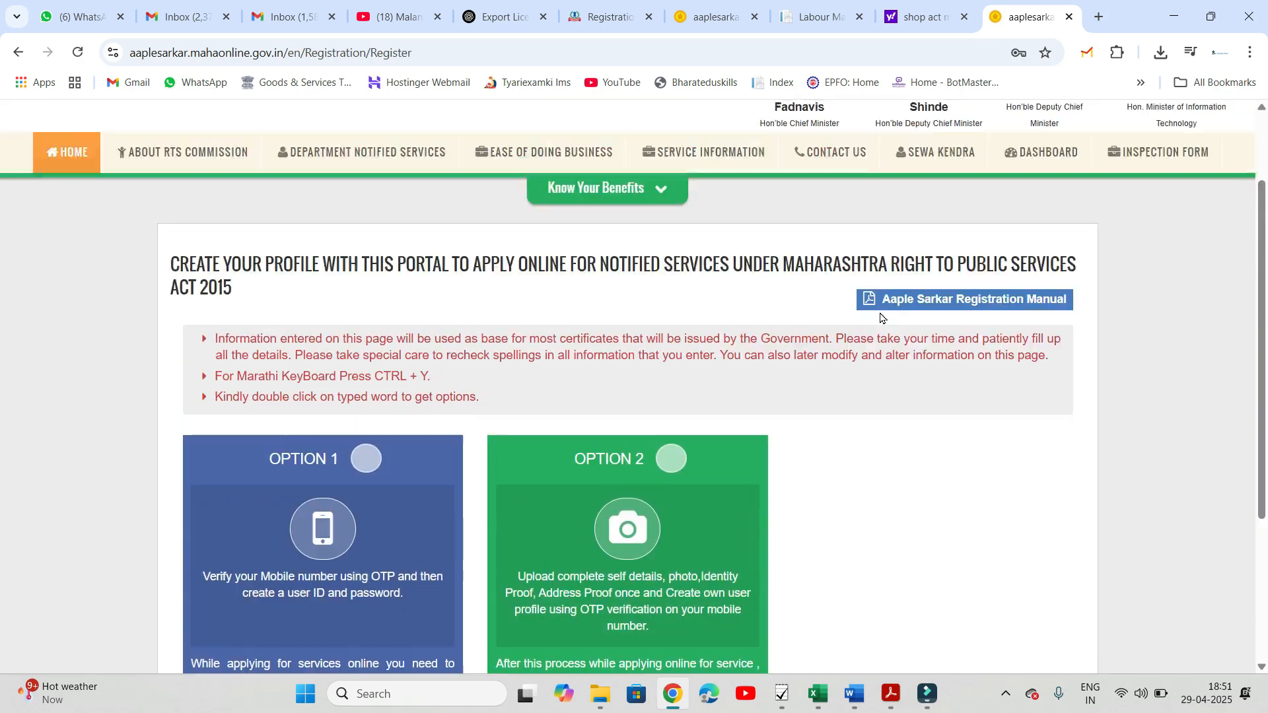
{"action": "scroll", "coordinate": [883, 319], "scroll_direction": "down", "scroll_amount": 2}
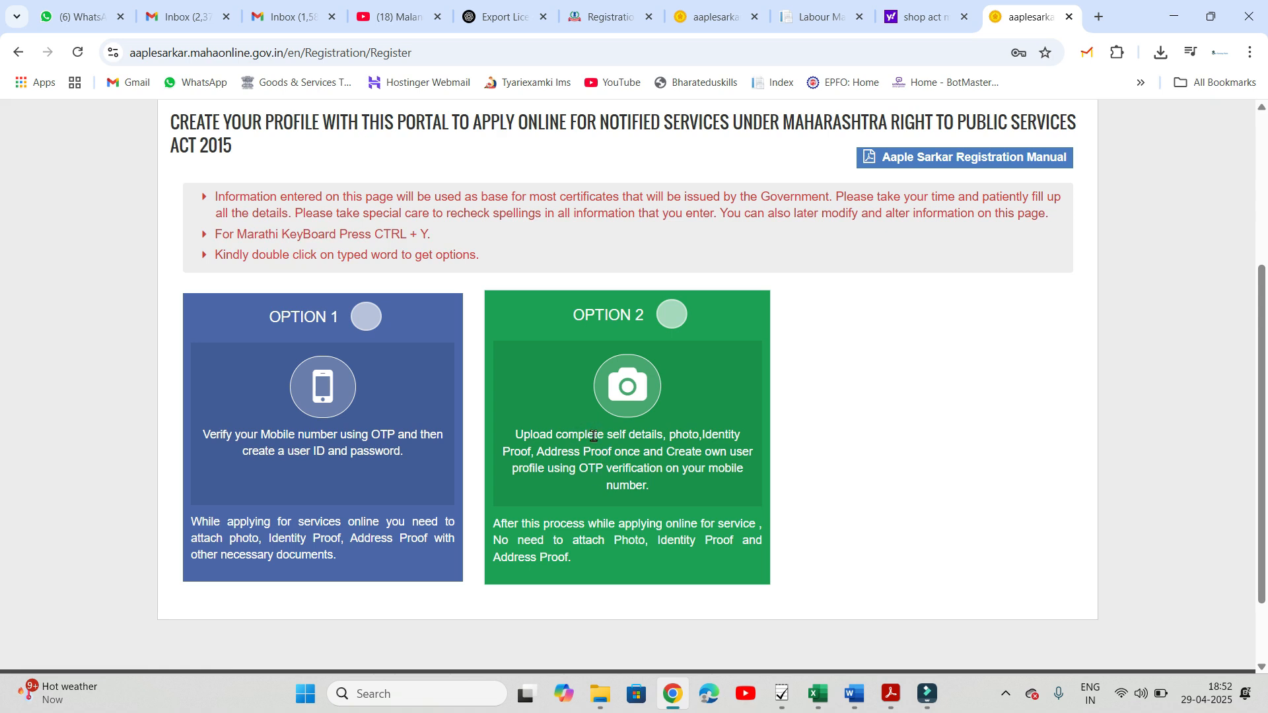
{"action": "left_click", "coordinate": [367, 317]}
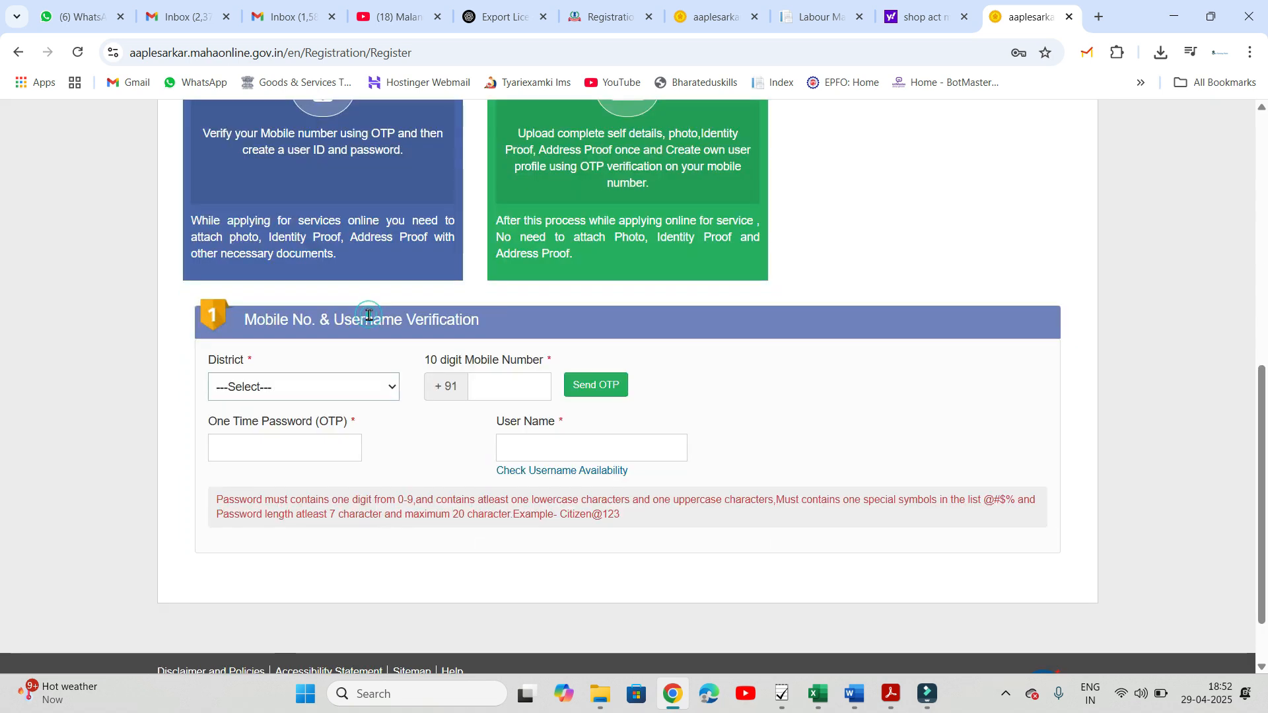
Step: Set the registration district to Pune, enter the 10-digit mobile number and request an OTP
{"action": "left_click", "coordinate": [348, 387]}
{"action": "scroll", "coordinate": [323, 301], "scroll_direction": "down", "scroll_amount": 5}
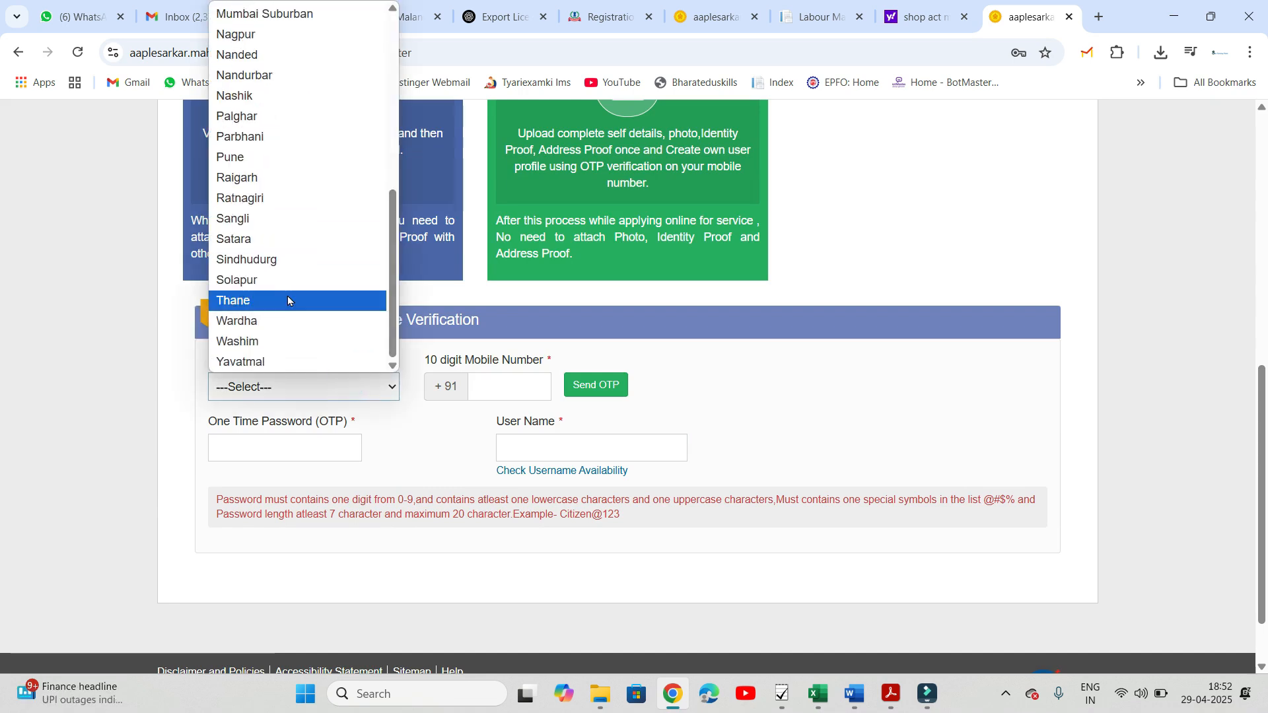
{"action": "left_click", "coordinate": [242, 165]}
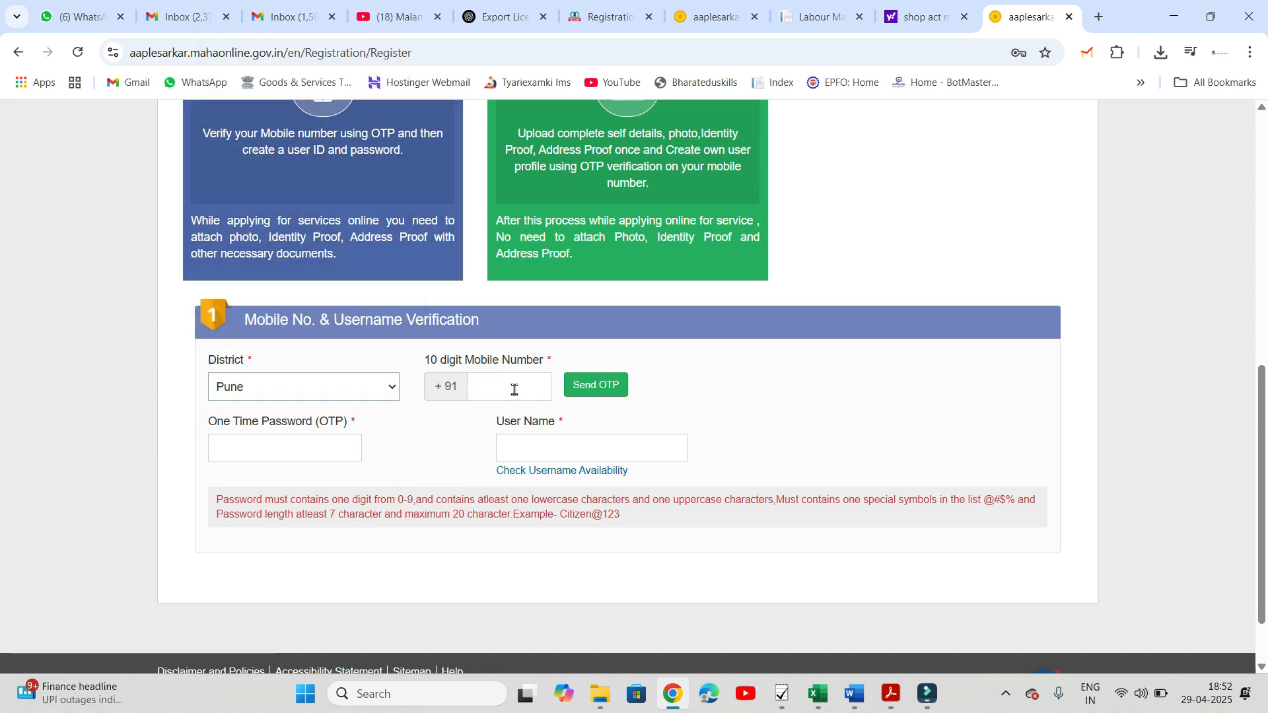
{"action": "left_click", "coordinate": [514, 390]}
{"action": "type", "text": "996"}
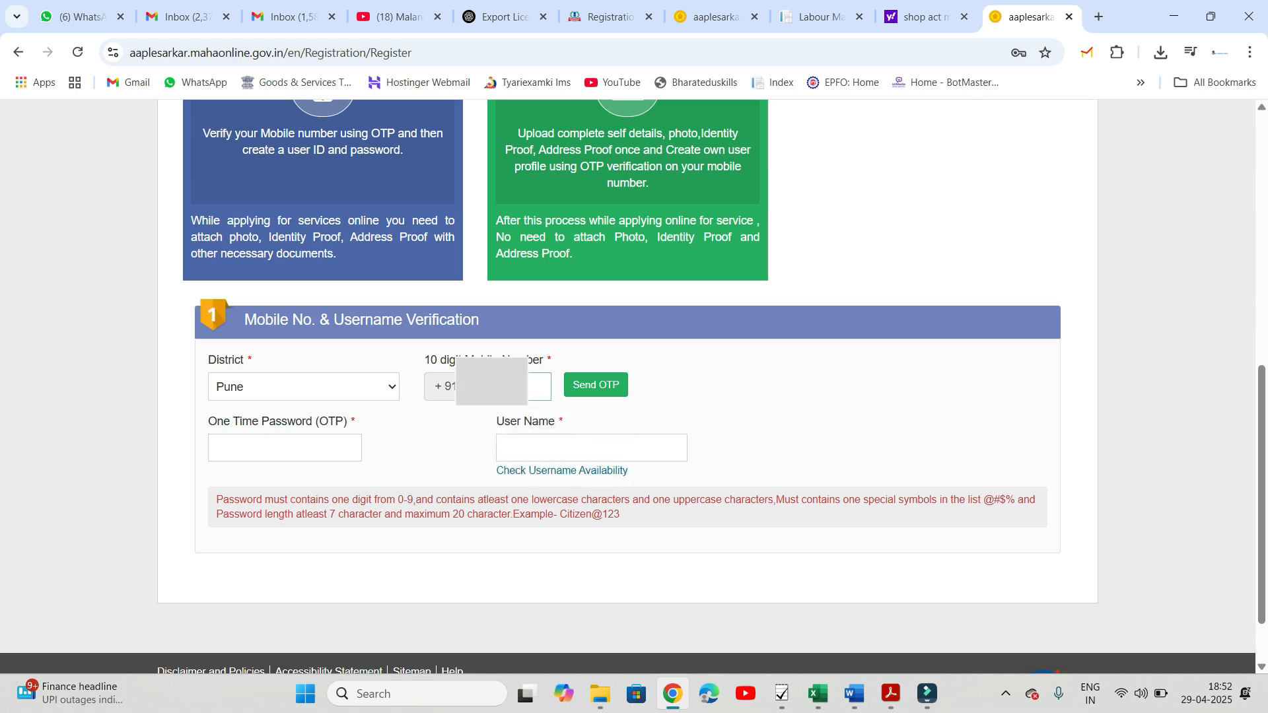
{"action": "left_click", "coordinate": [623, 389]}
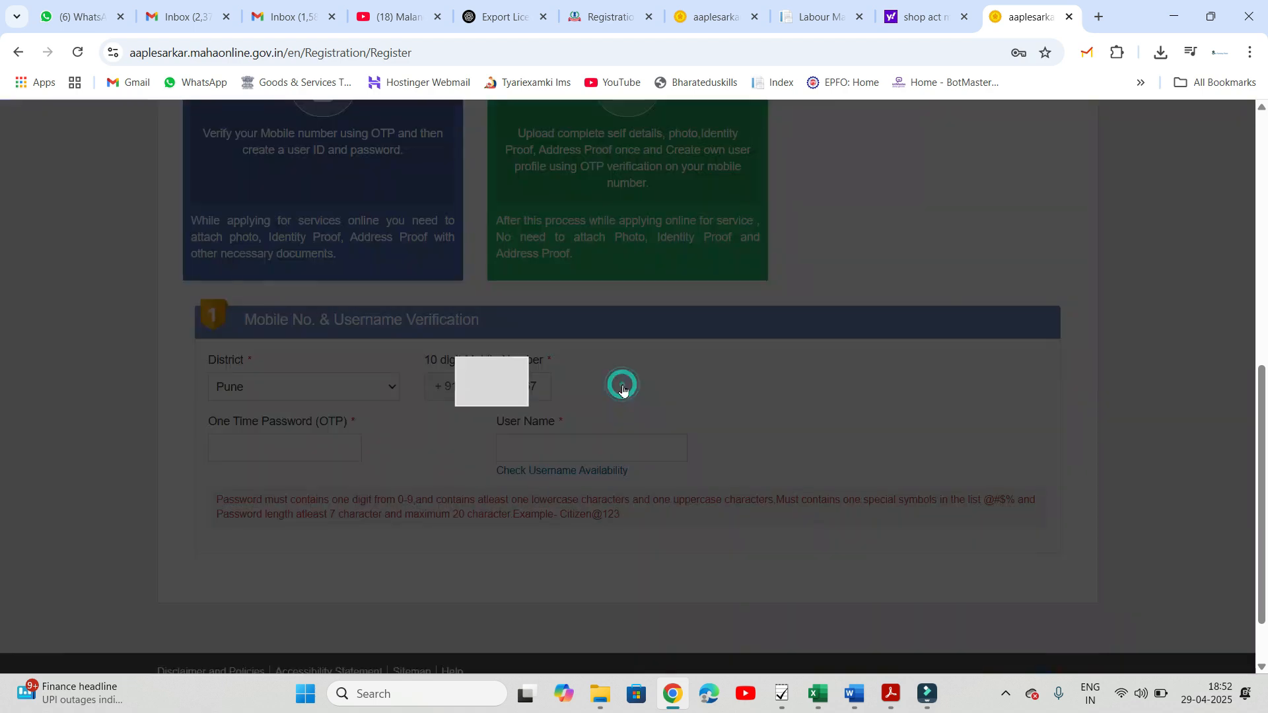
{"action": "left_click", "coordinate": [628, 437]}
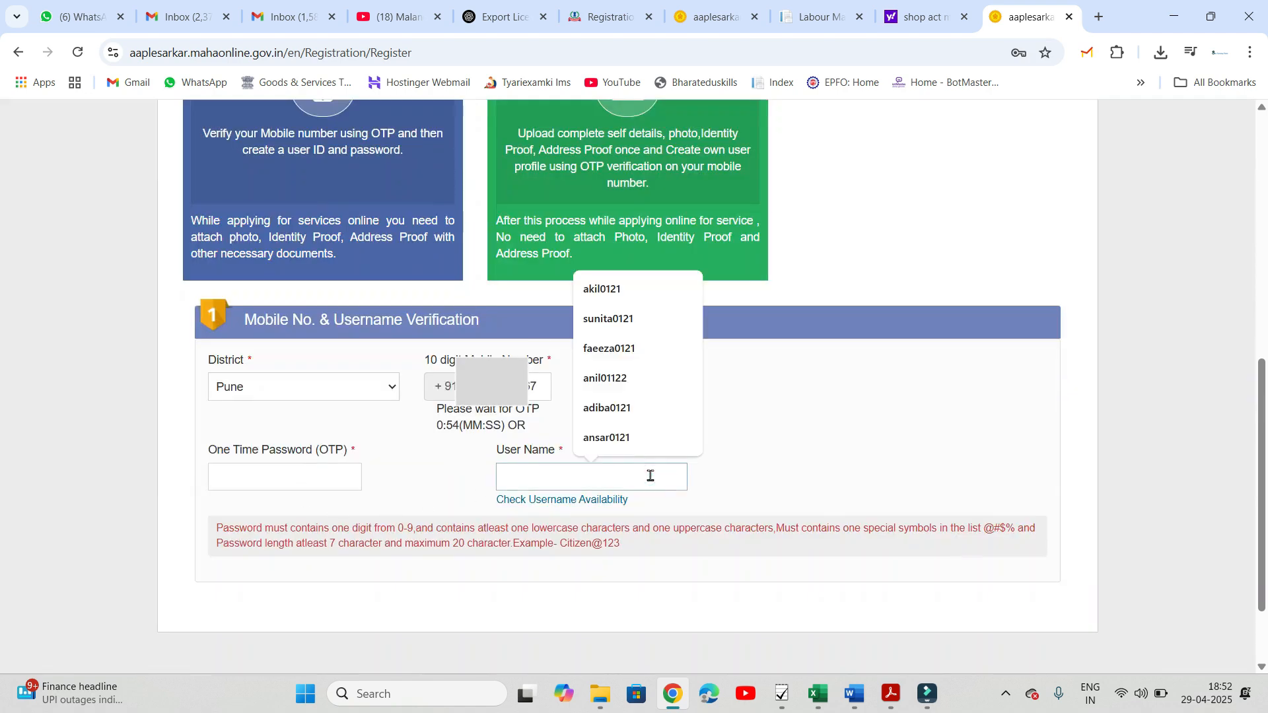
Step: Enter the desired user name for the new profile and check its availability
{"action": "type", "text": "s"}
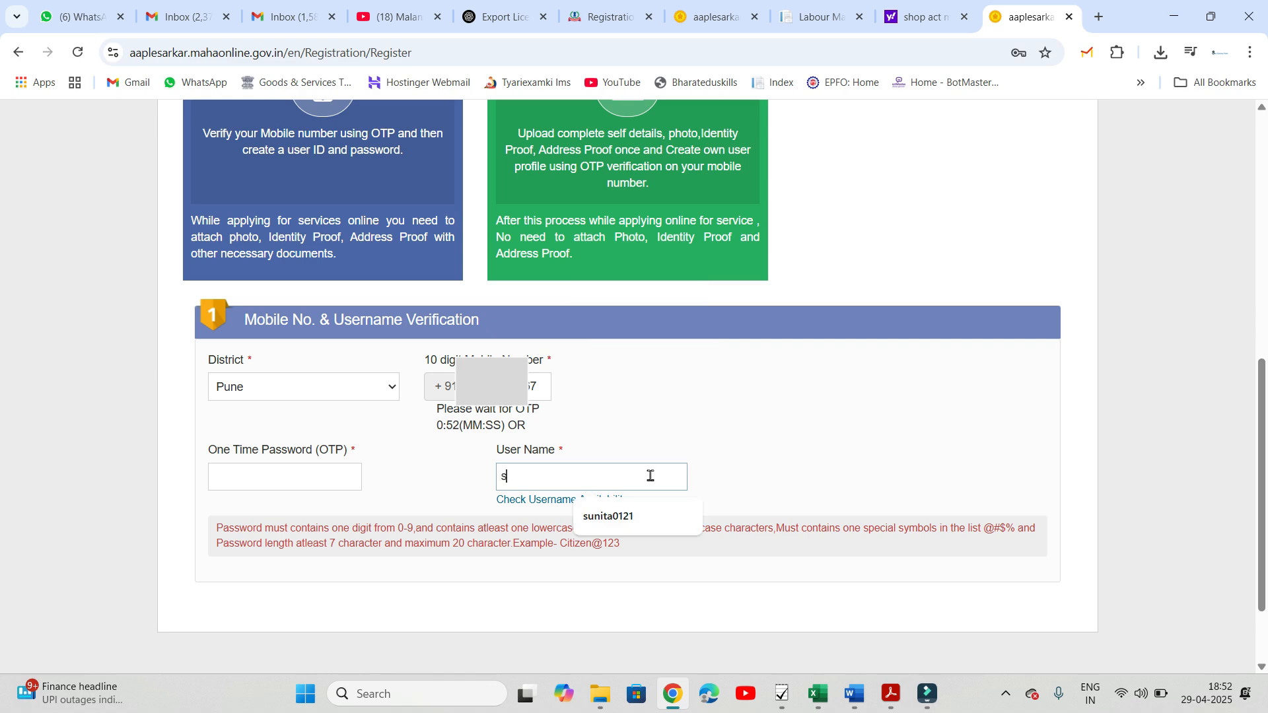
{"action": "key", "text": "BackSpace"}
{"action": "type", "text": "inamdarco0121"}
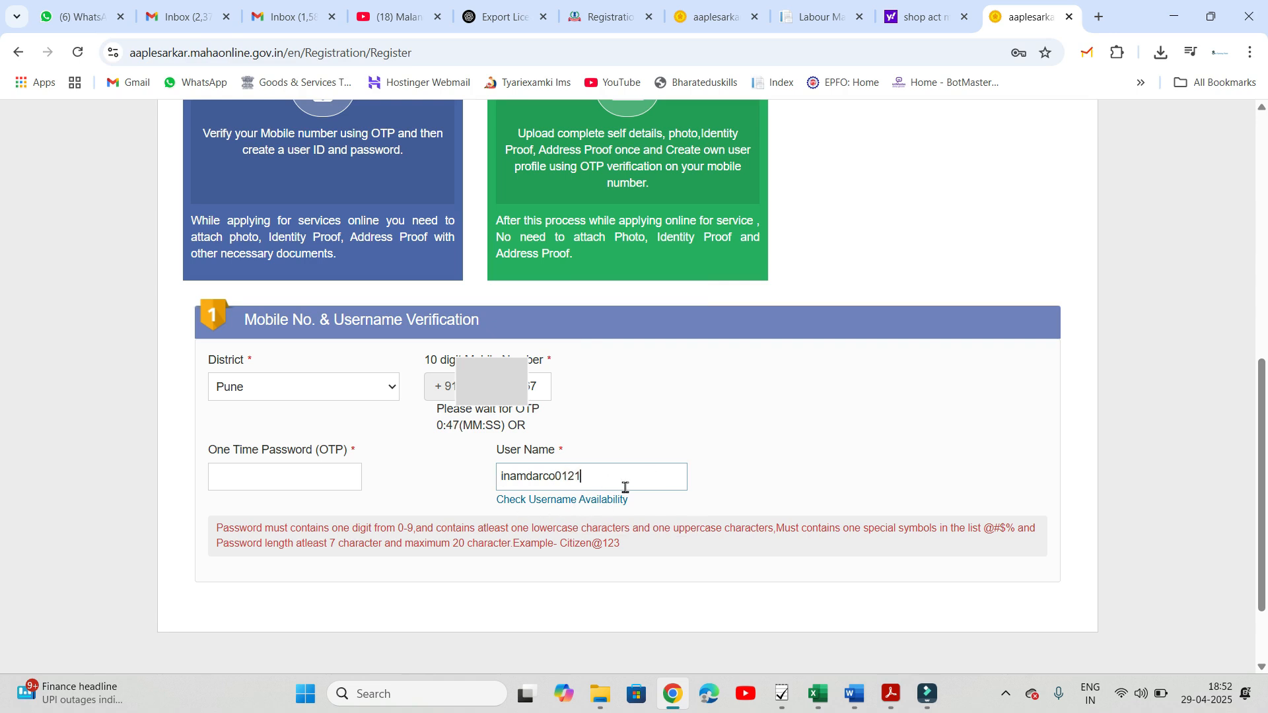
{"action": "left_click", "coordinate": [557, 501]}
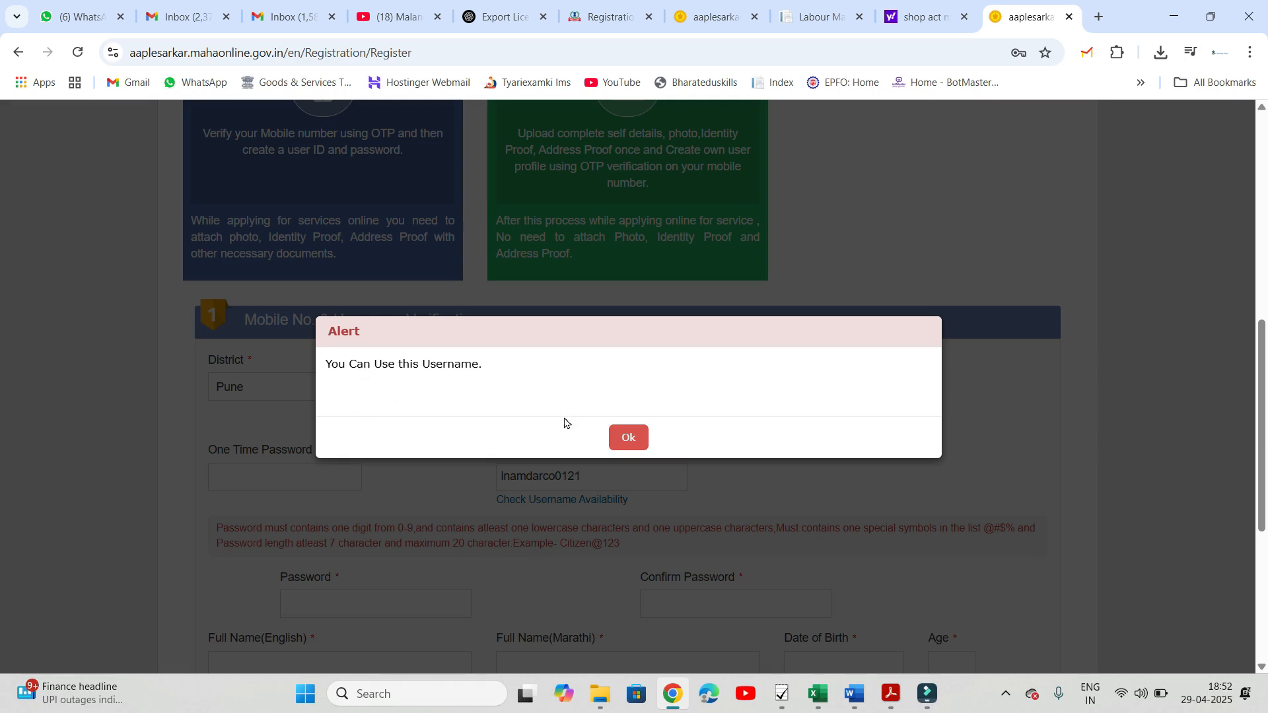
{"action": "left_click", "coordinate": [632, 437]}
{"action": "scroll", "coordinate": [636, 442], "scroll_direction": "down", "scroll_amount": 3}
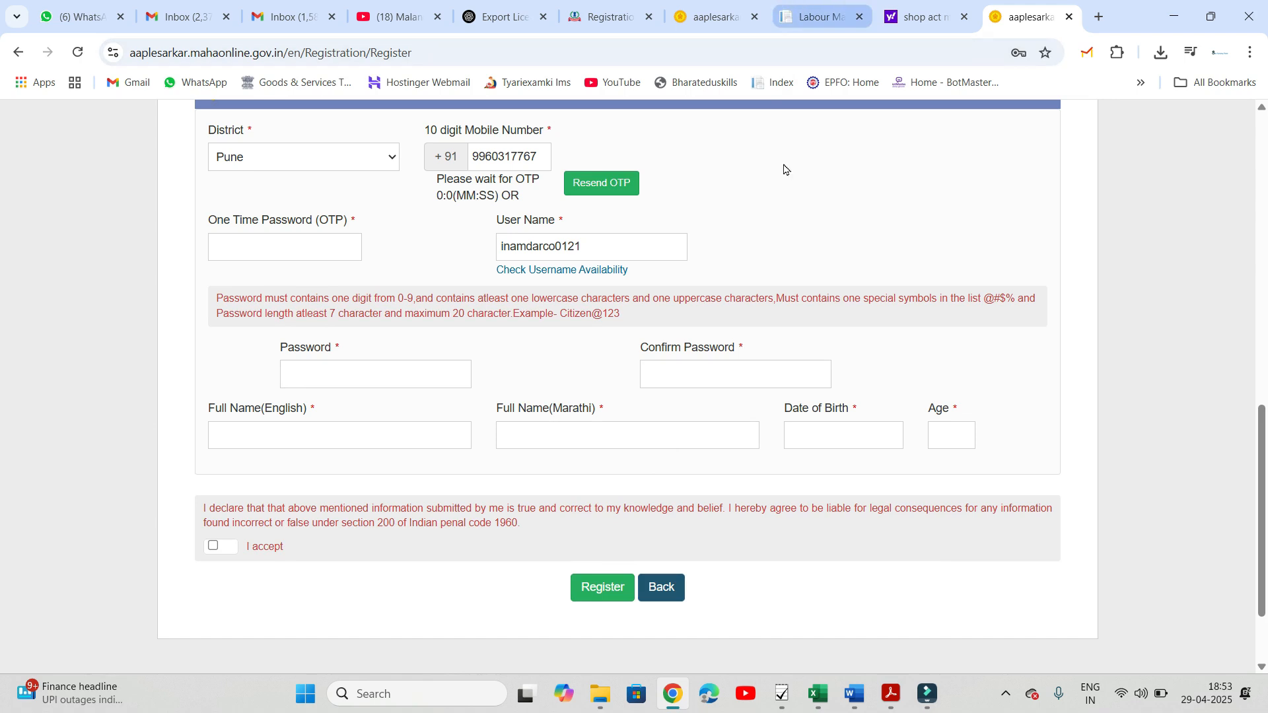
Step: Leave the registration form for the portal's login page and set the login district to Pune
{"action": "left_click", "coordinate": [705, 6]}
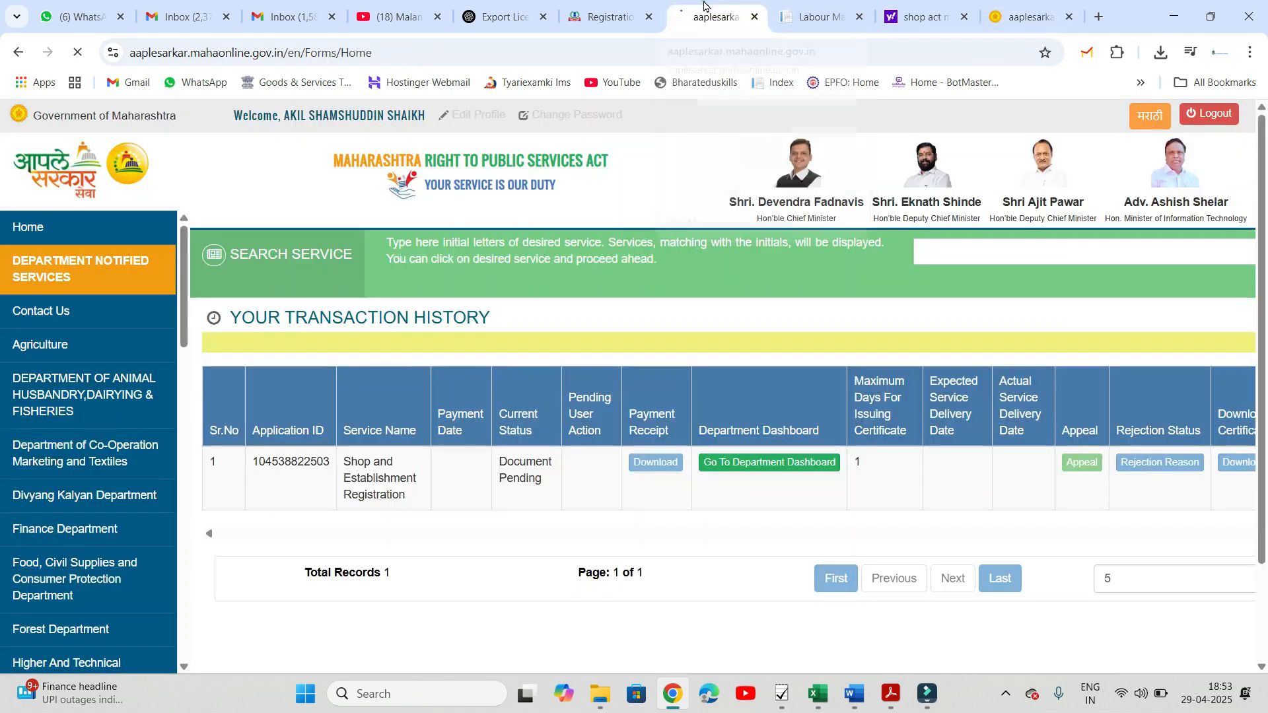
{"action": "left_click", "coordinate": [1028, 16]}
{"action": "left_click", "coordinate": [79, 263]}
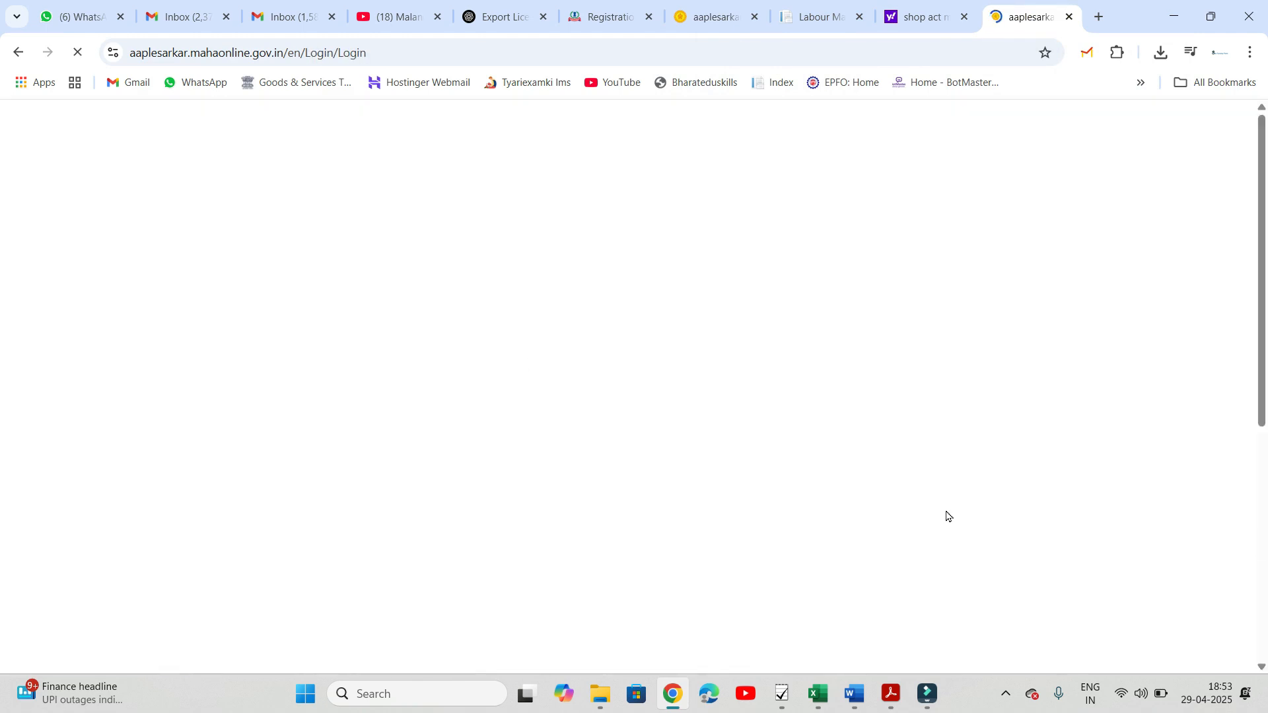
{"action": "scroll", "coordinate": [945, 512], "scroll_direction": "down", "scroll_amount": 3}
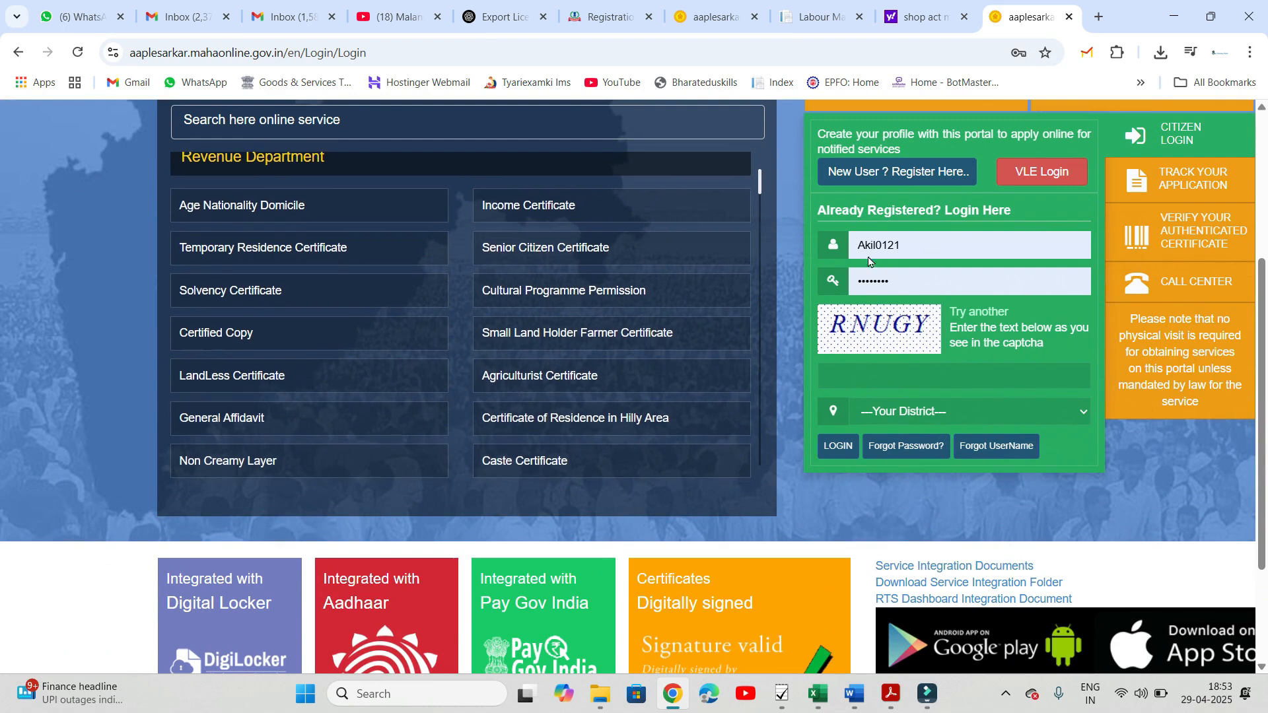
{"action": "left_click", "coordinate": [889, 408]}
{"action": "scroll", "coordinate": [926, 318], "scroll_direction": "down", "scroll_amount": 5}
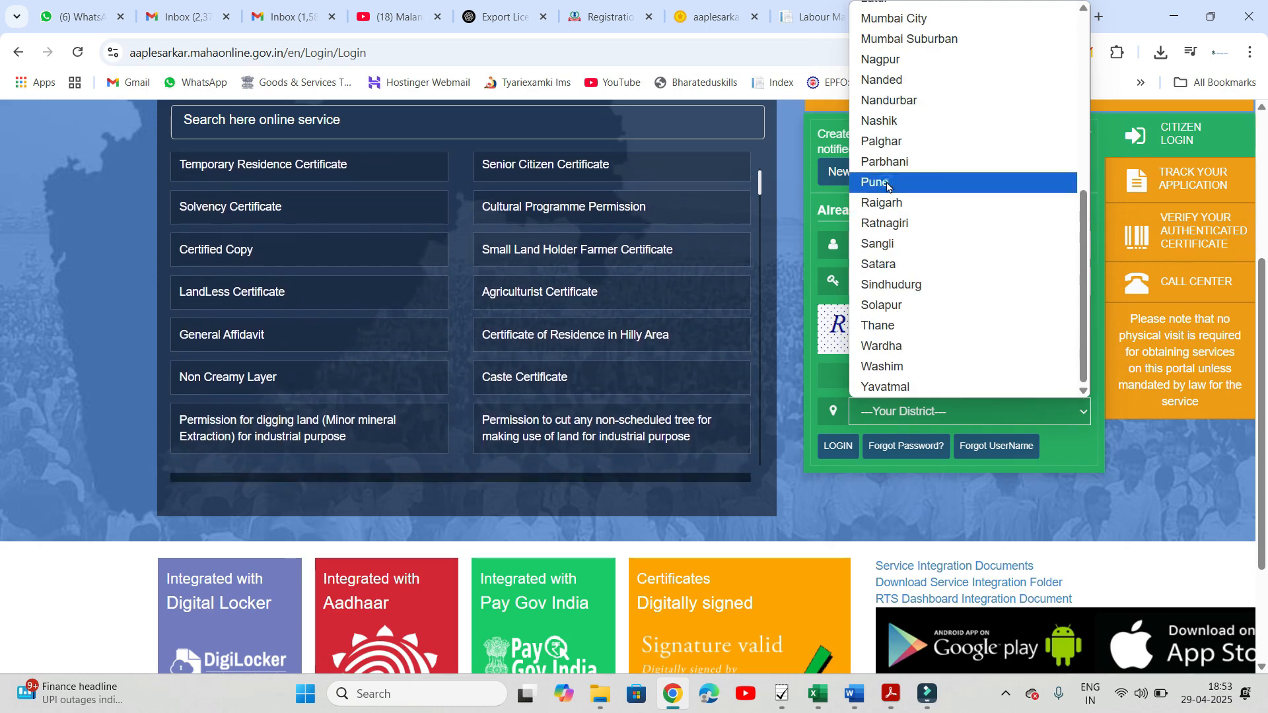
{"action": "left_click", "coordinate": [881, 182]}
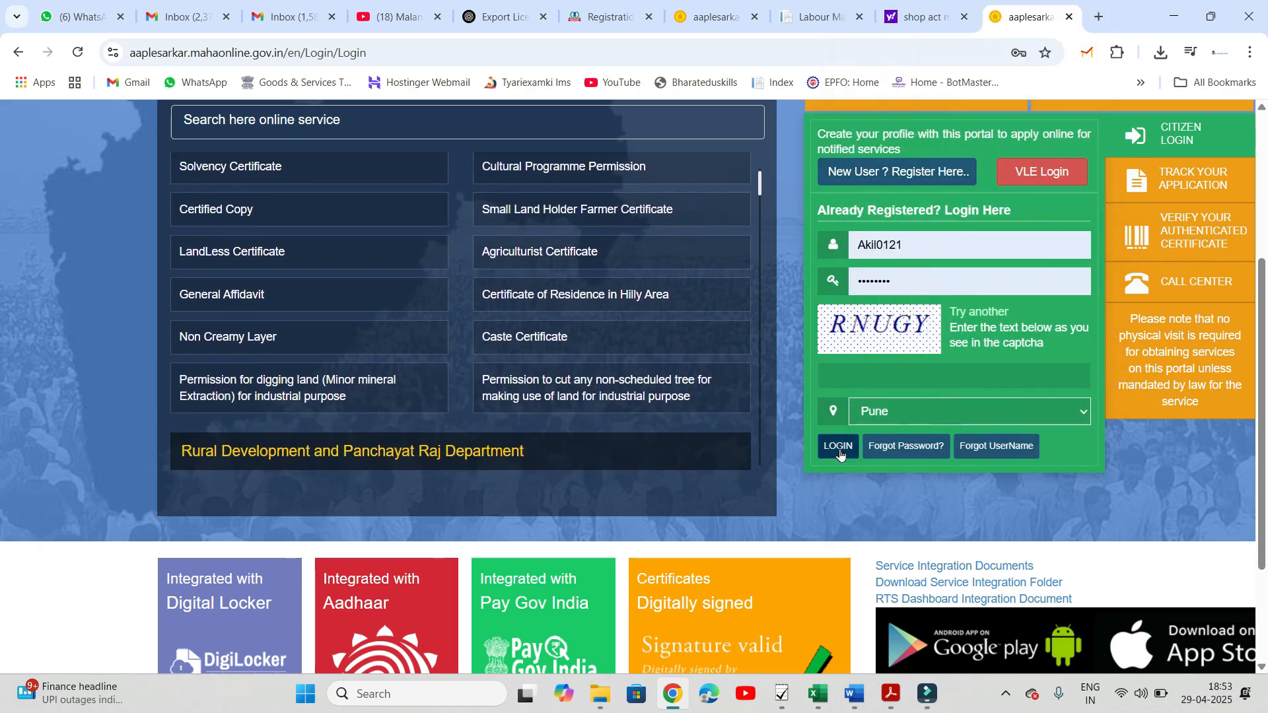
Step: Switch to the already signed-in Aaple Sarkar page and open the Industries, Energy and Labour Department services
{"action": "left_click", "coordinate": [688, 8]}
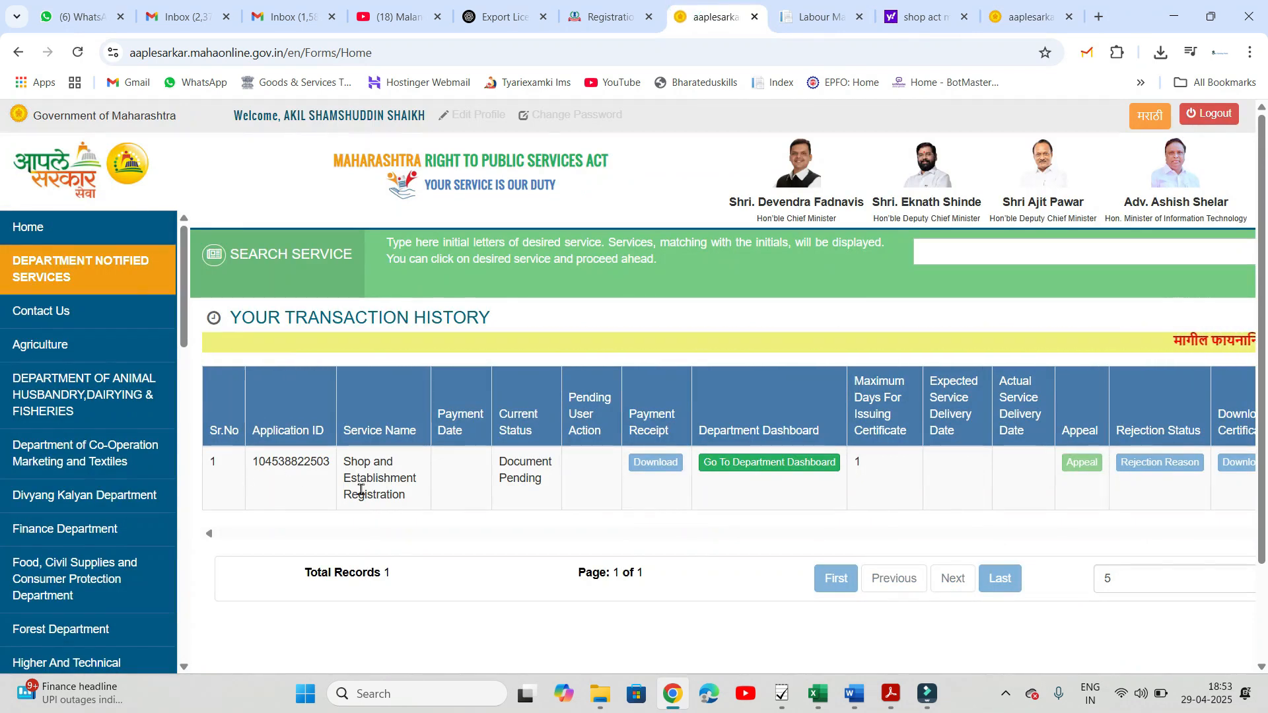
{"action": "scroll", "coordinate": [362, 490], "scroll_direction": "down", "scroll_amount": 1}
{"action": "scroll", "coordinate": [361, 490], "scroll_direction": "up", "scroll_amount": 1}
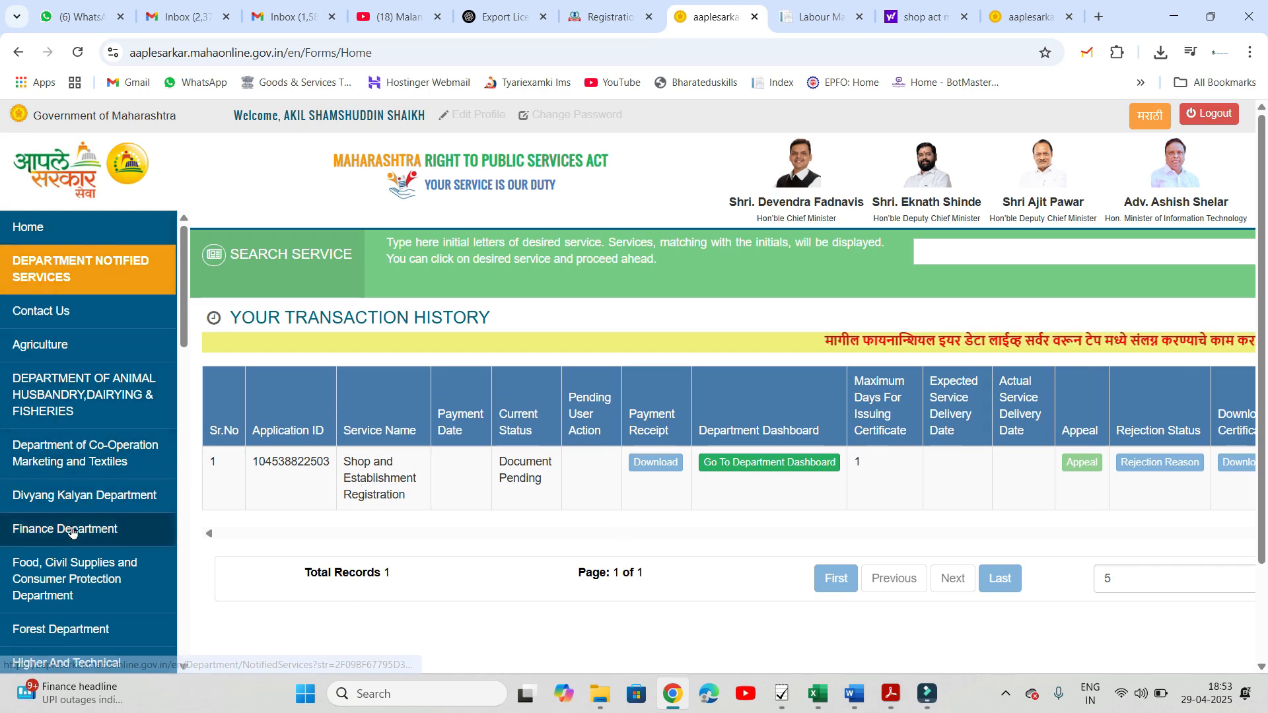
{"action": "scroll", "coordinate": [73, 532], "scroll_direction": "down", "scroll_amount": 4}
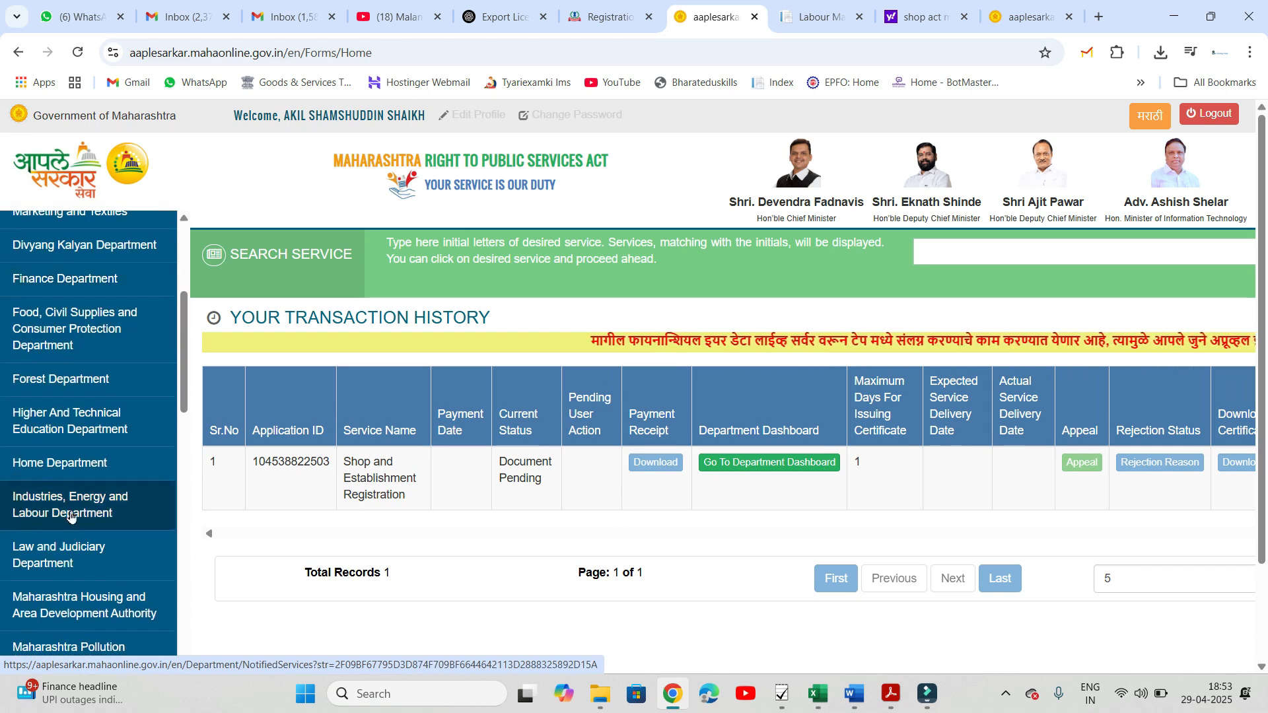
{"action": "left_click", "coordinate": [71, 516]}
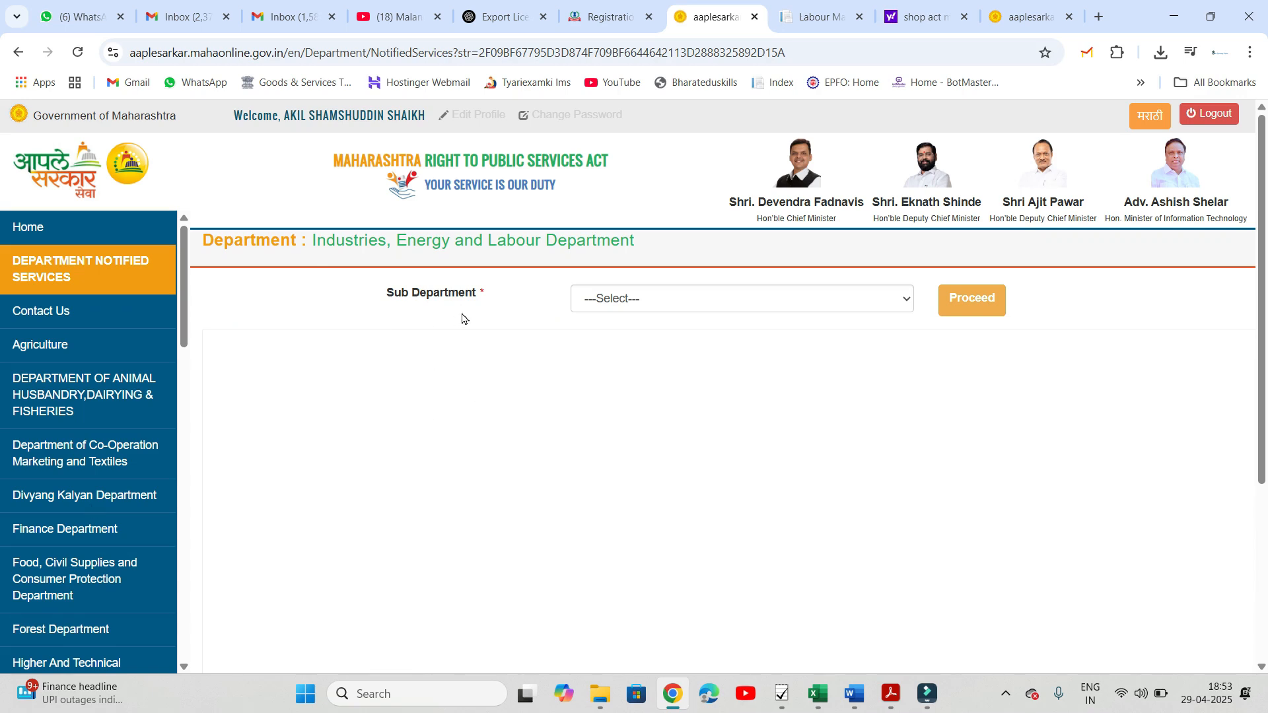
Step: Choose Labour Department as the sub department, select Shop and Establishment Registration and proceed with it
{"action": "left_click", "coordinate": [614, 303]}
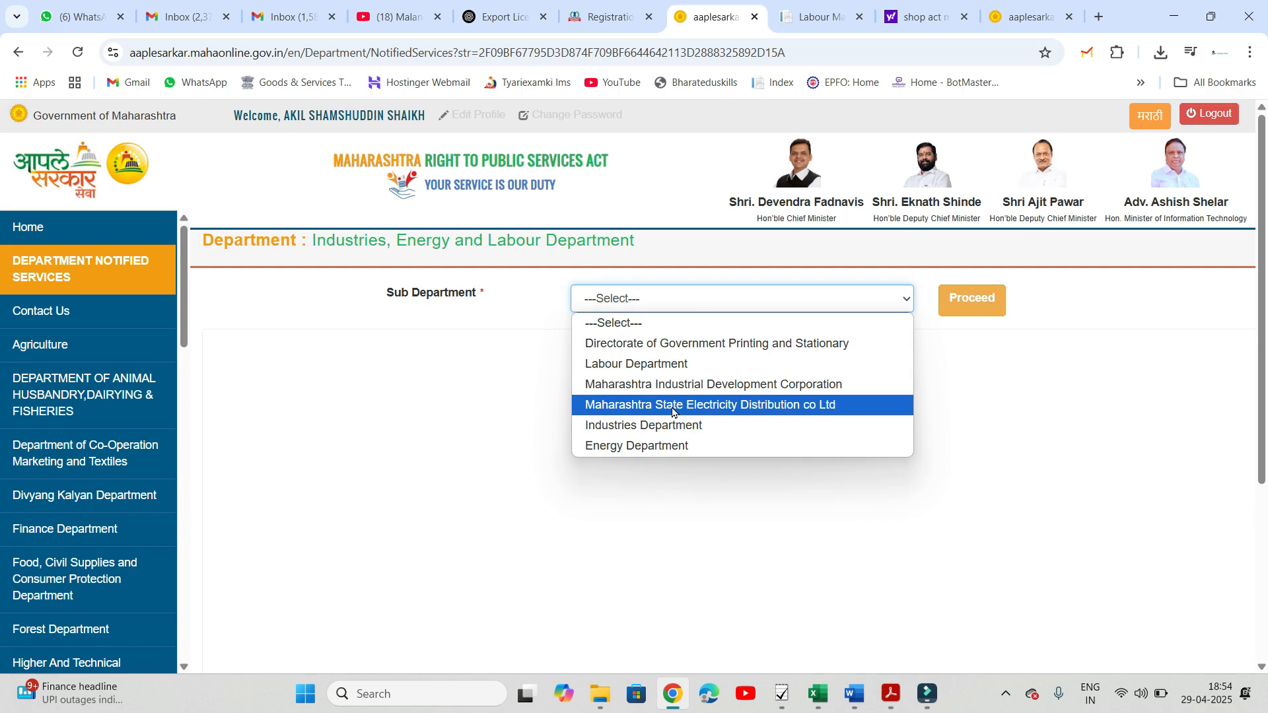
{"action": "left_click", "coordinate": [655, 364]}
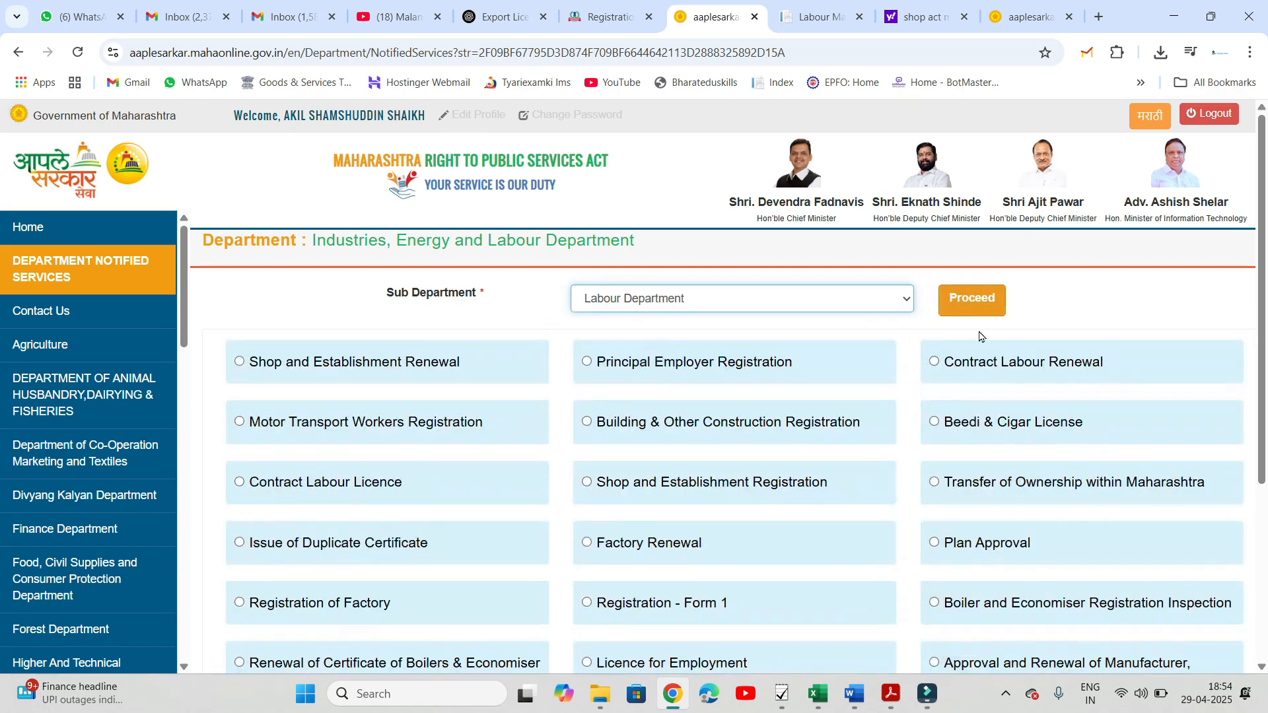
{"action": "scroll", "coordinate": [806, 523], "scroll_direction": "down", "scroll_amount": 1}
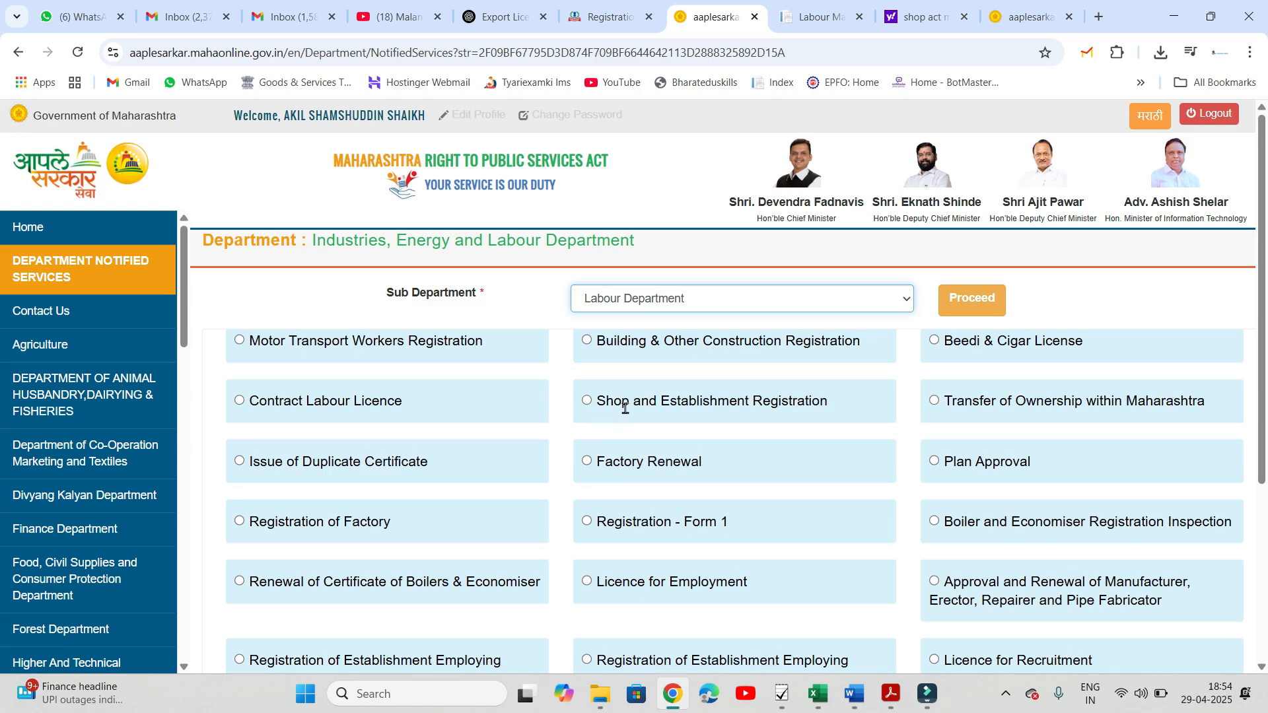
{"action": "left_click", "coordinate": [585, 401]}
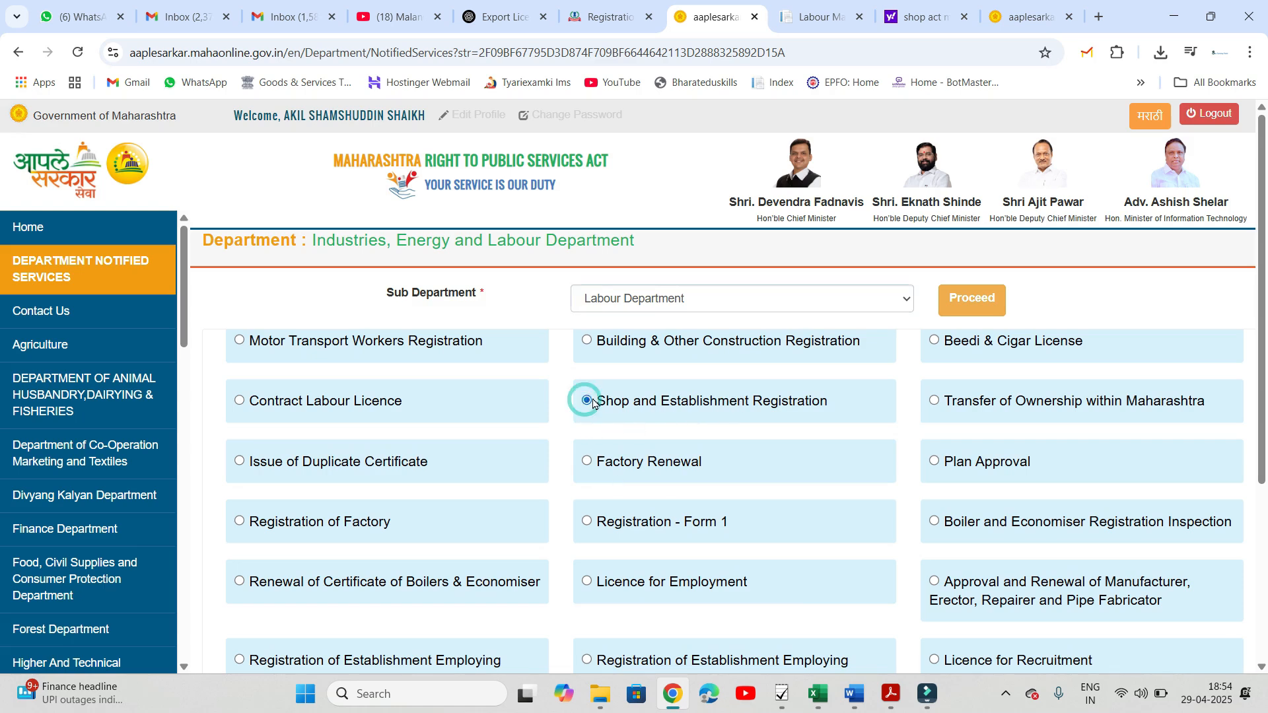
{"action": "left_click", "coordinate": [957, 308]}
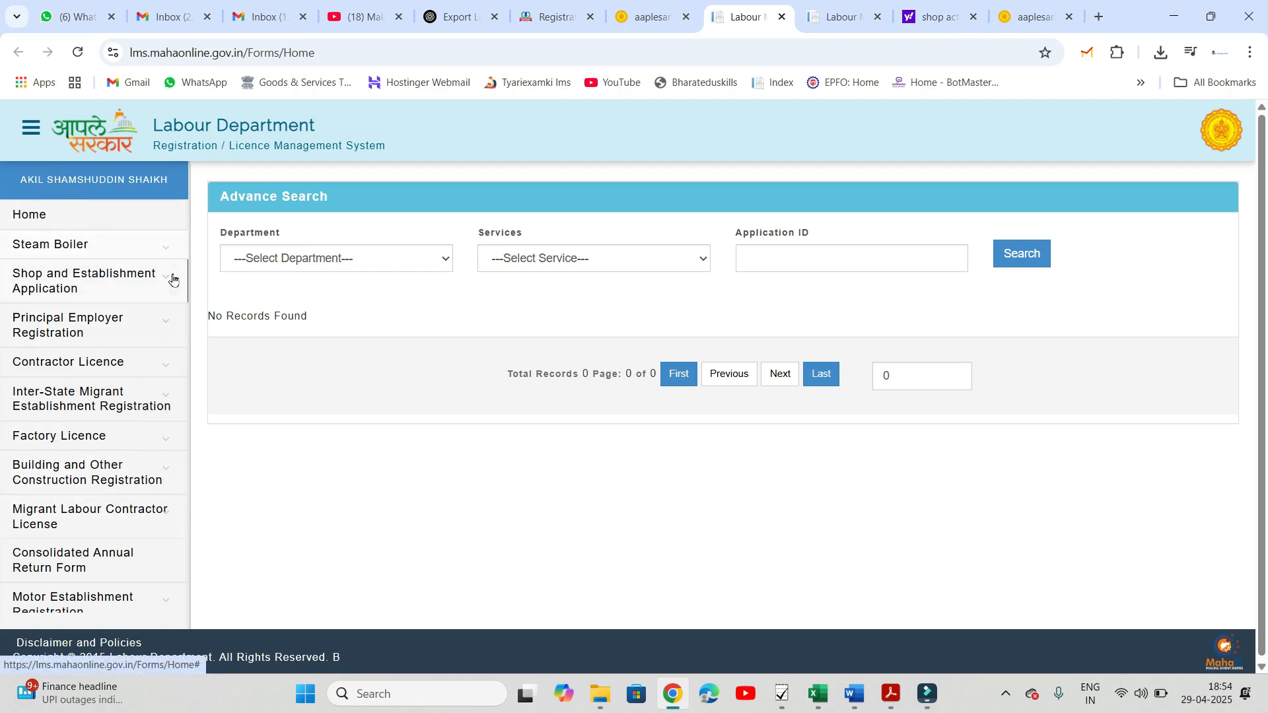
Step: Open the application form for the Shop and Establishment application in the Labour Department system
{"action": "left_click", "coordinate": [87, 291]}
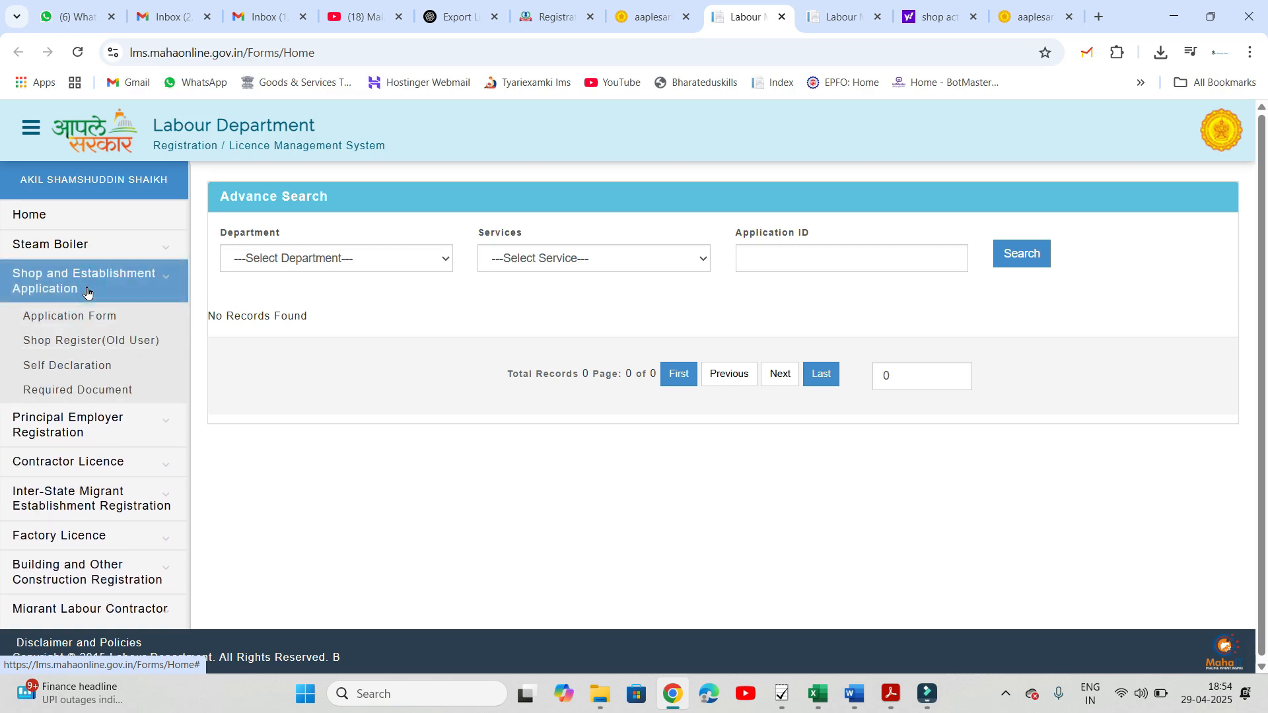
{"action": "left_click", "coordinate": [86, 323]}
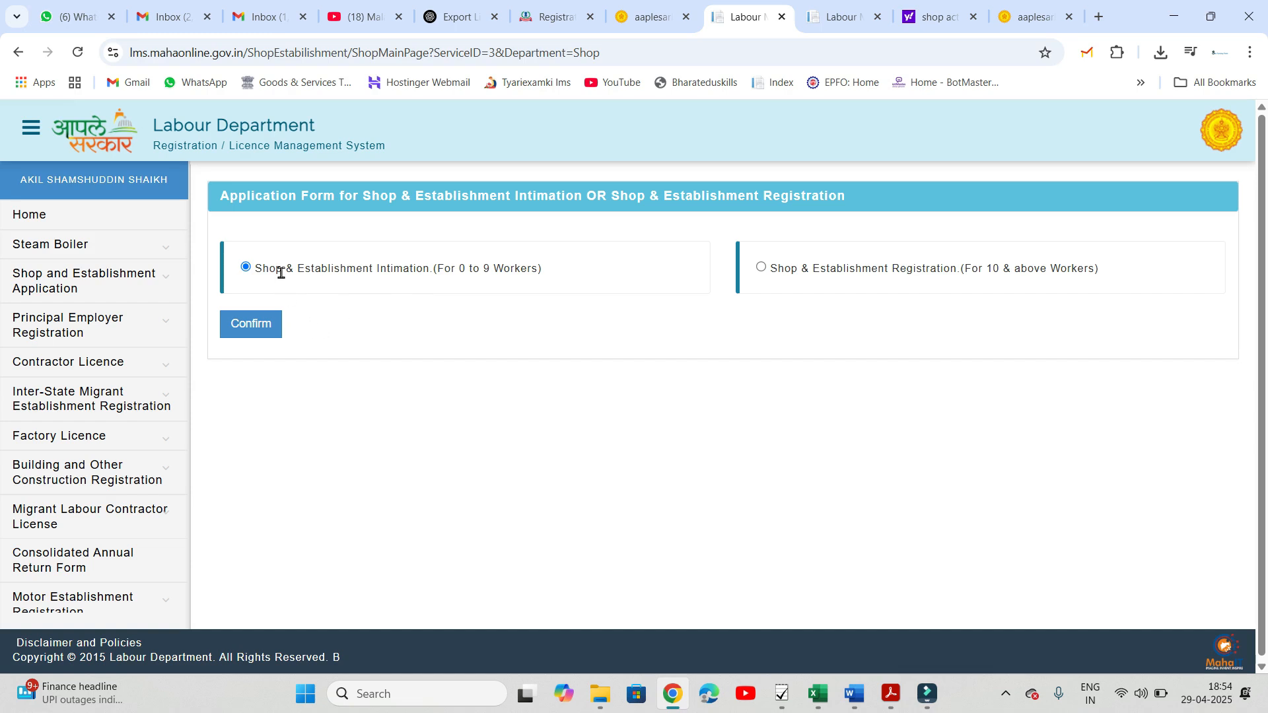
Step: Choose the Shop & Establishment Intimation for 0 to 9 workers and confirm the choice
{"action": "left_click", "coordinate": [785, 277]}
{"action": "left_click", "coordinate": [258, 324]}
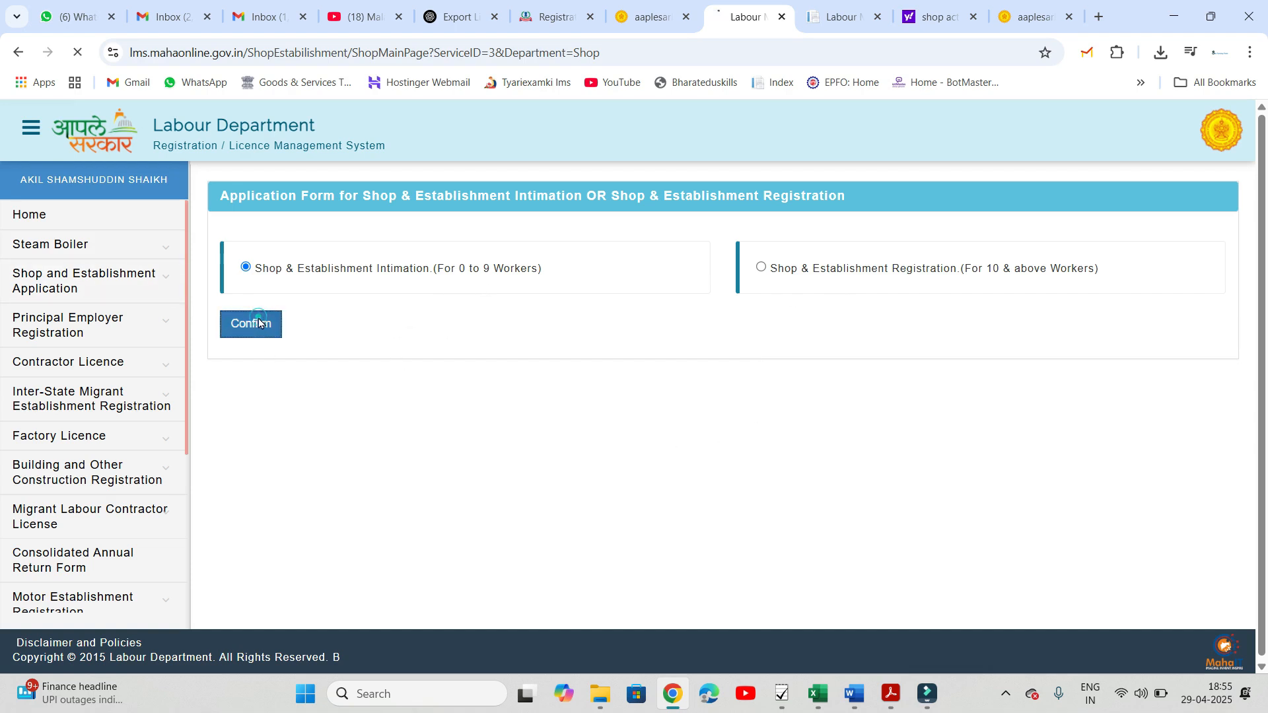
Step: Set both the division and the district of the application to Pune
{"action": "scroll", "coordinate": [374, 383], "scroll_direction": "down", "scroll_amount": 2}
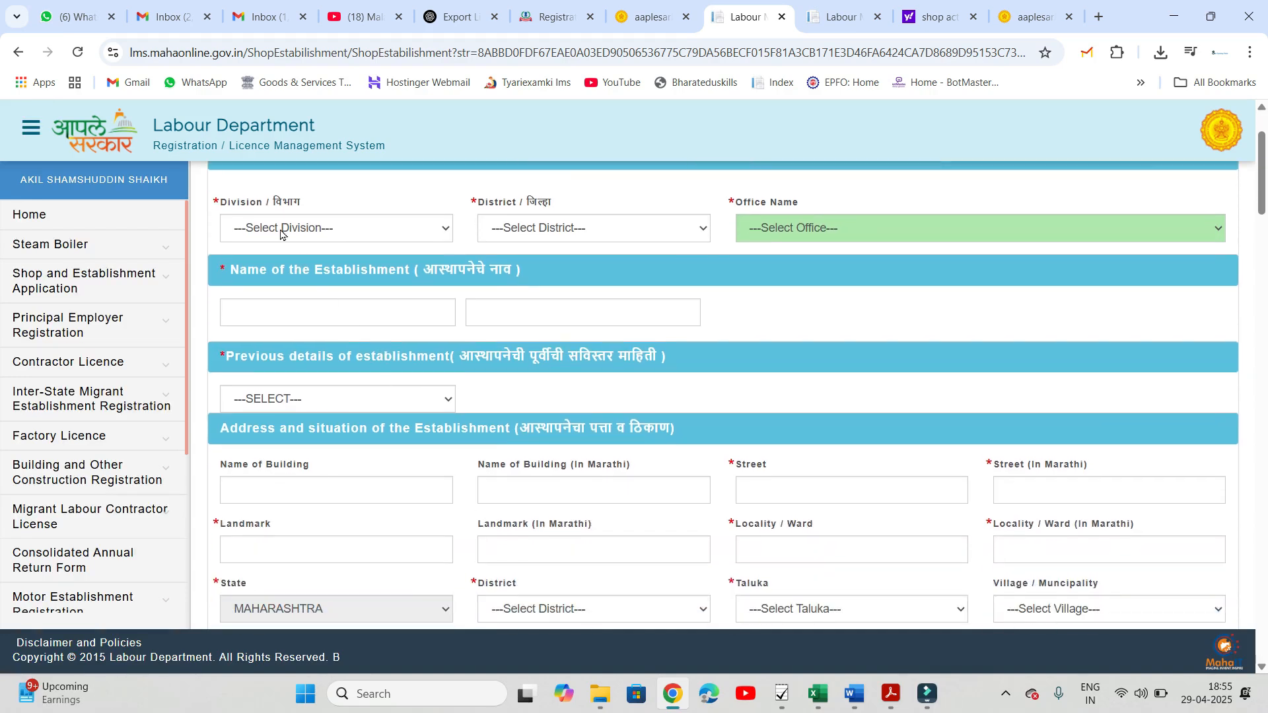
{"action": "left_click", "coordinate": [284, 230]}
{"action": "left_click", "coordinate": [282, 314]}
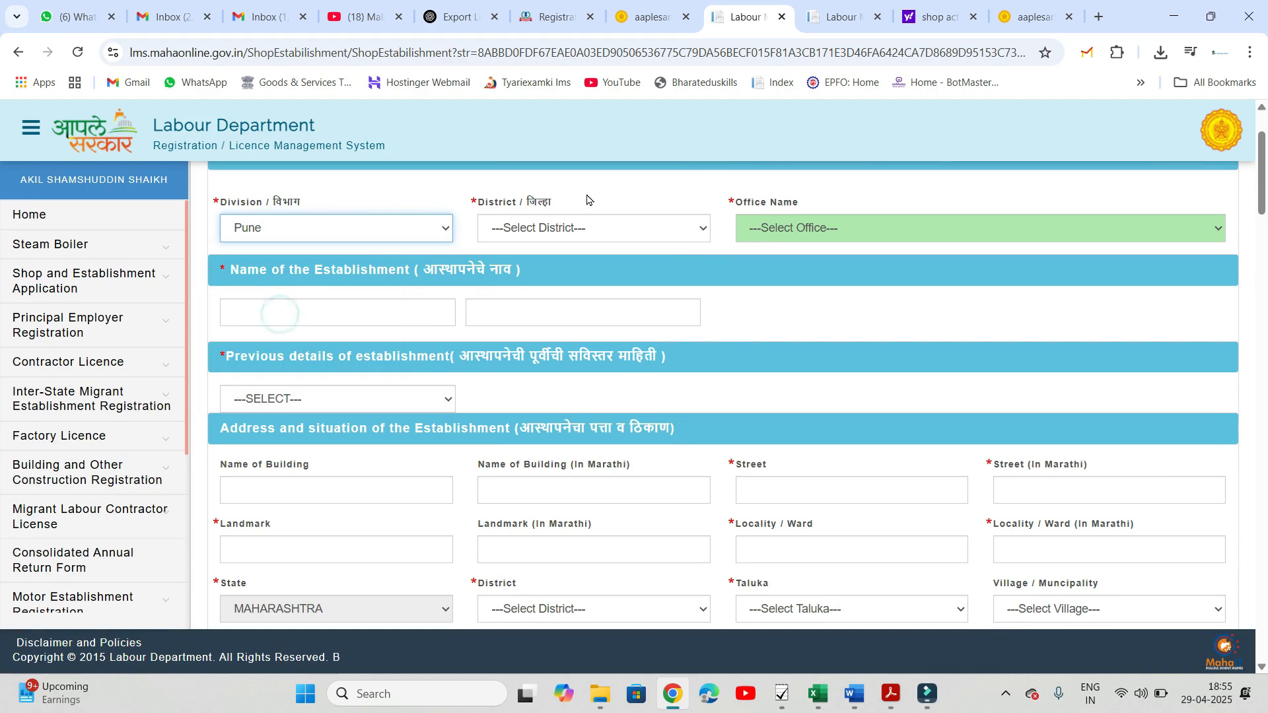
{"action": "left_click", "coordinate": [594, 227]}
{"action": "left_click", "coordinate": [587, 302]}
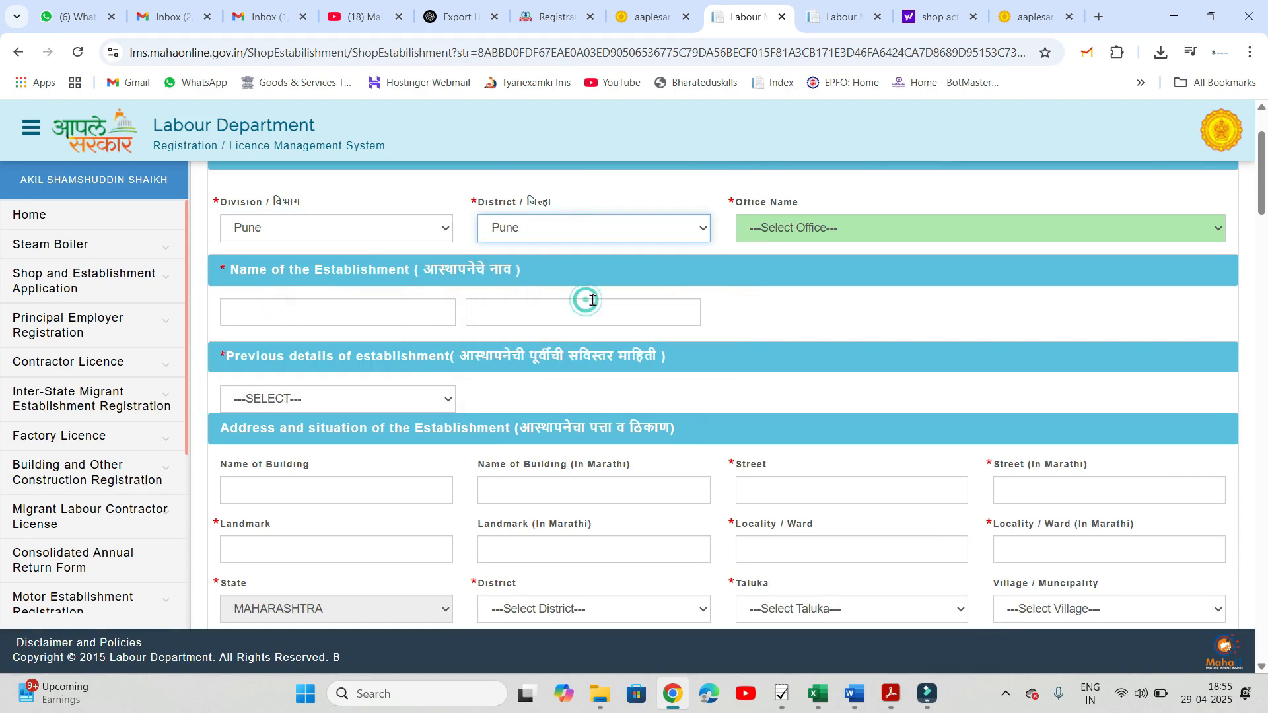
Step: Choose the Office of the Deputy Commissioner of Labour, Pune as the office name
{"action": "left_click", "coordinate": [842, 229]}
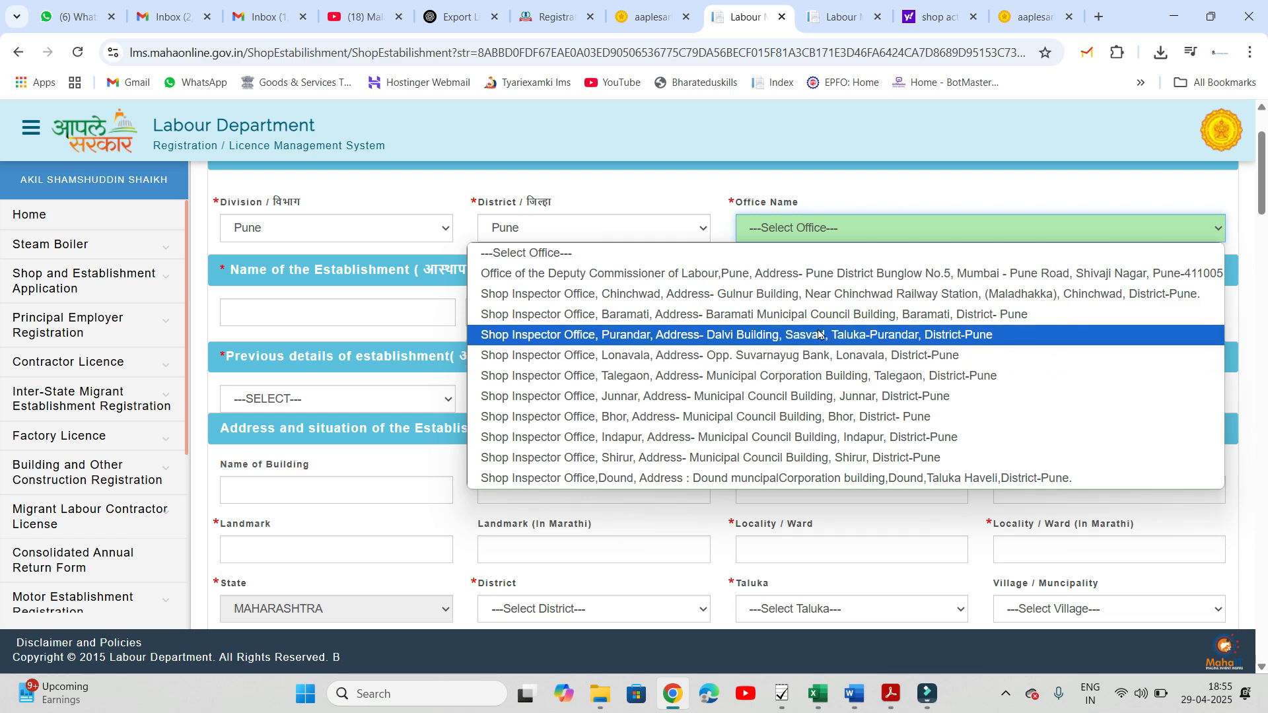
{"action": "left_click", "coordinate": [783, 288]}
{"action": "left_click", "coordinate": [781, 238]}
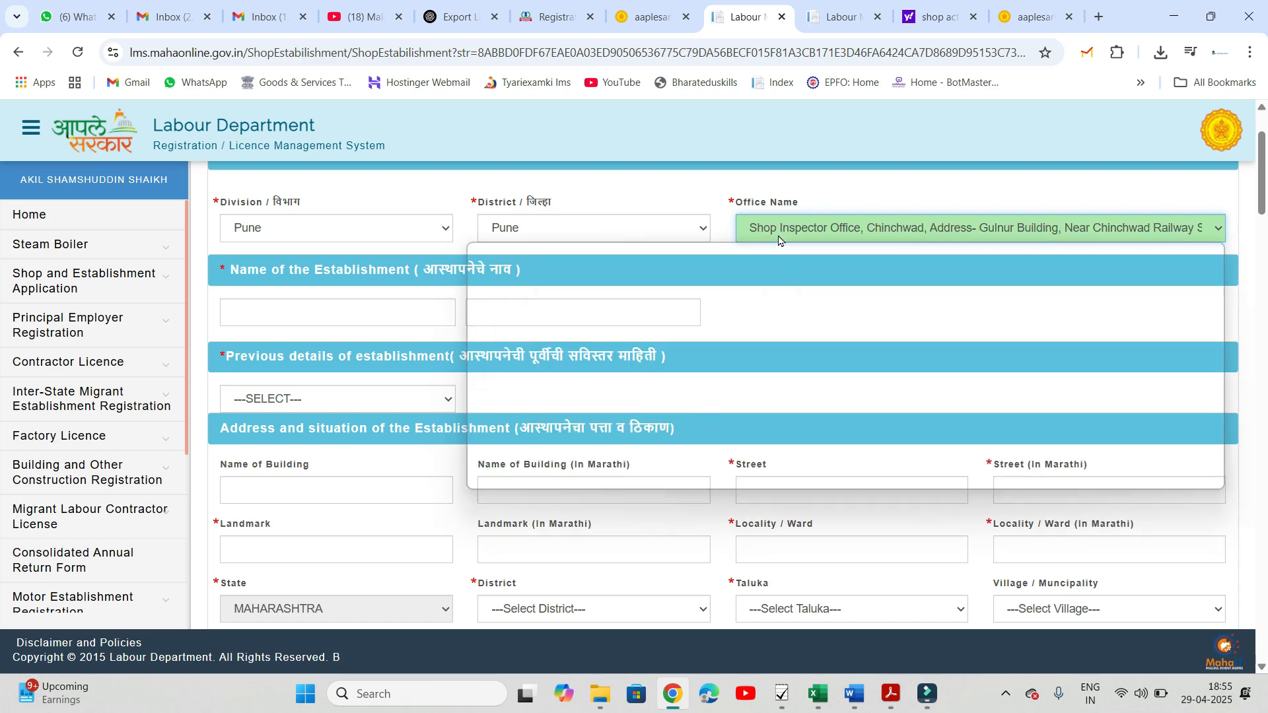
{"action": "left_click", "coordinate": [791, 268]}
Step: Leave the establishment name blank and set the previous details of establishment to NEW REGISTRATION
{"action": "scroll", "coordinate": [475, 393], "scroll_direction": "down", "scroll_amount": 1}
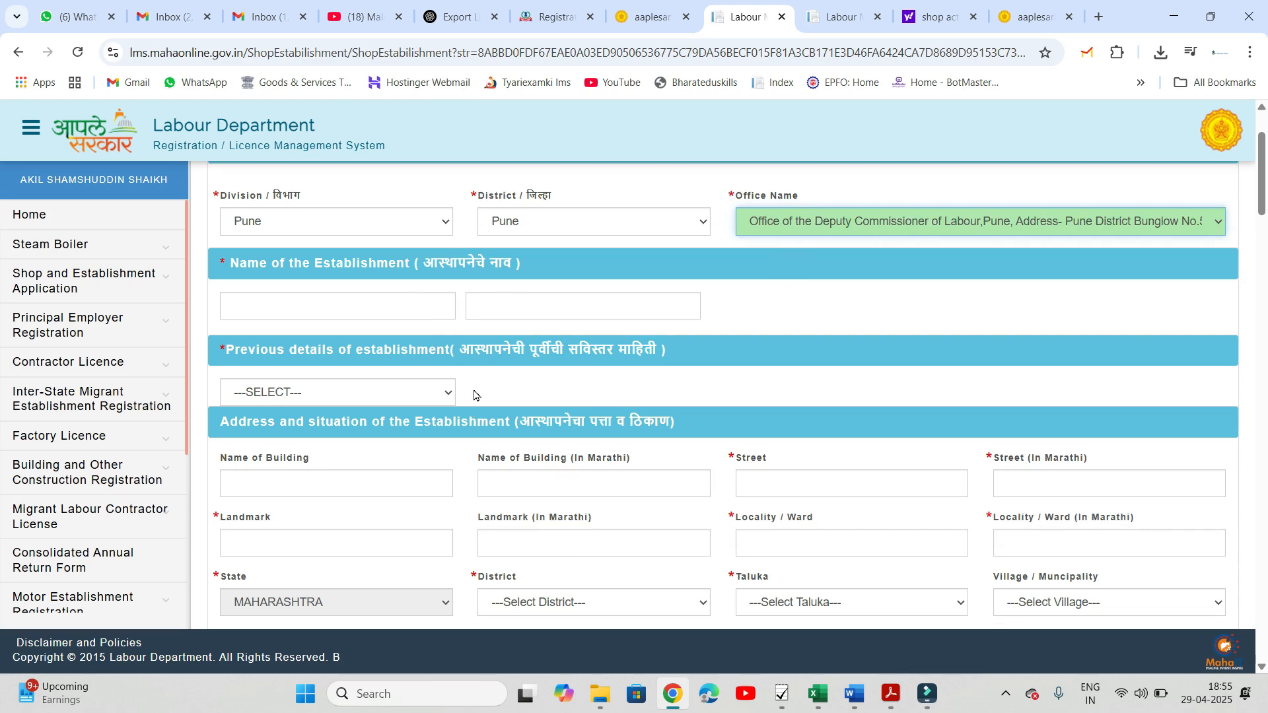
{"action": "left_click", "coordinate": [324, 249]}
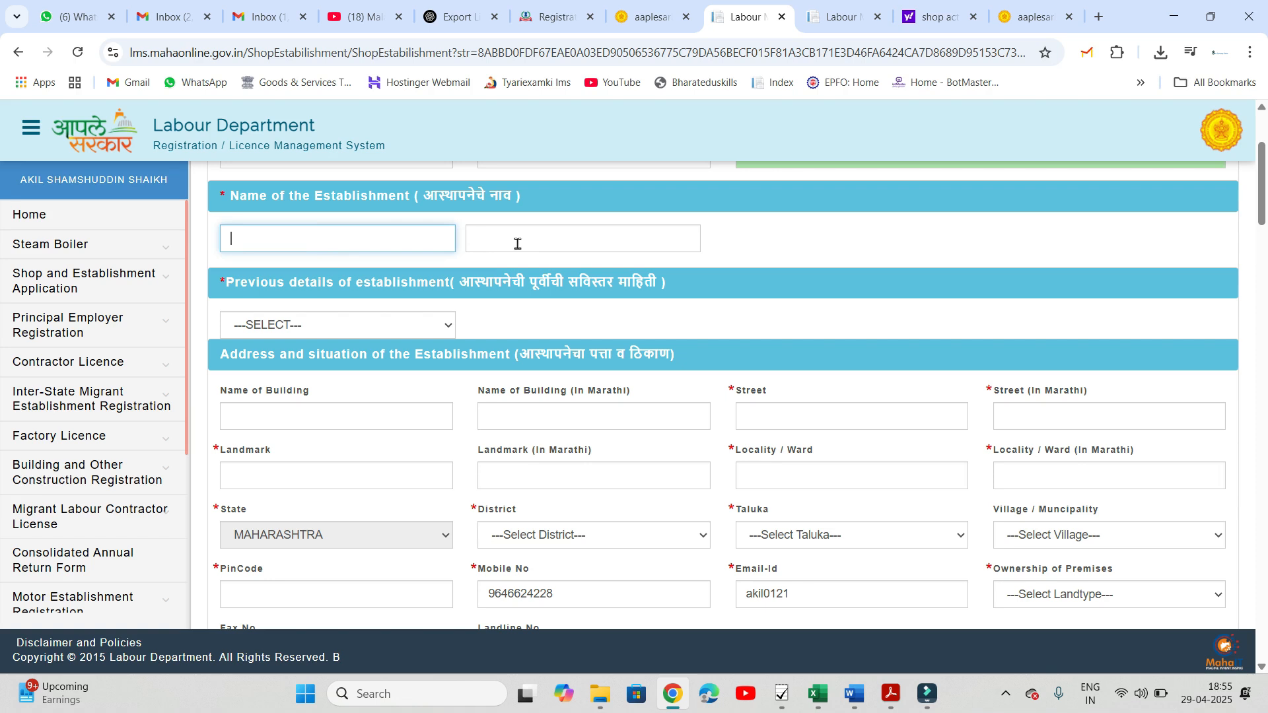
{"action": "scroll", "coordinate": [523, 348], "scroll_direction": "down", "scroll_amount": 1}
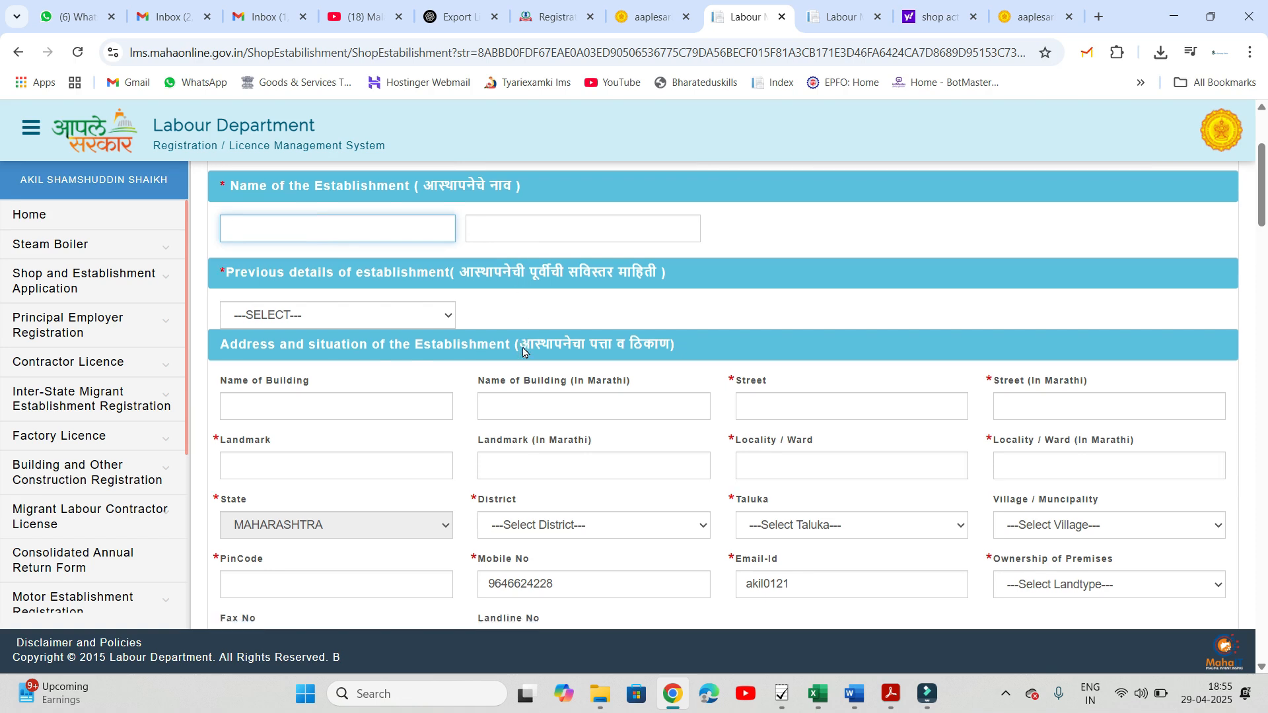
{"action": "left_click", "coordinate": [320, 235]}
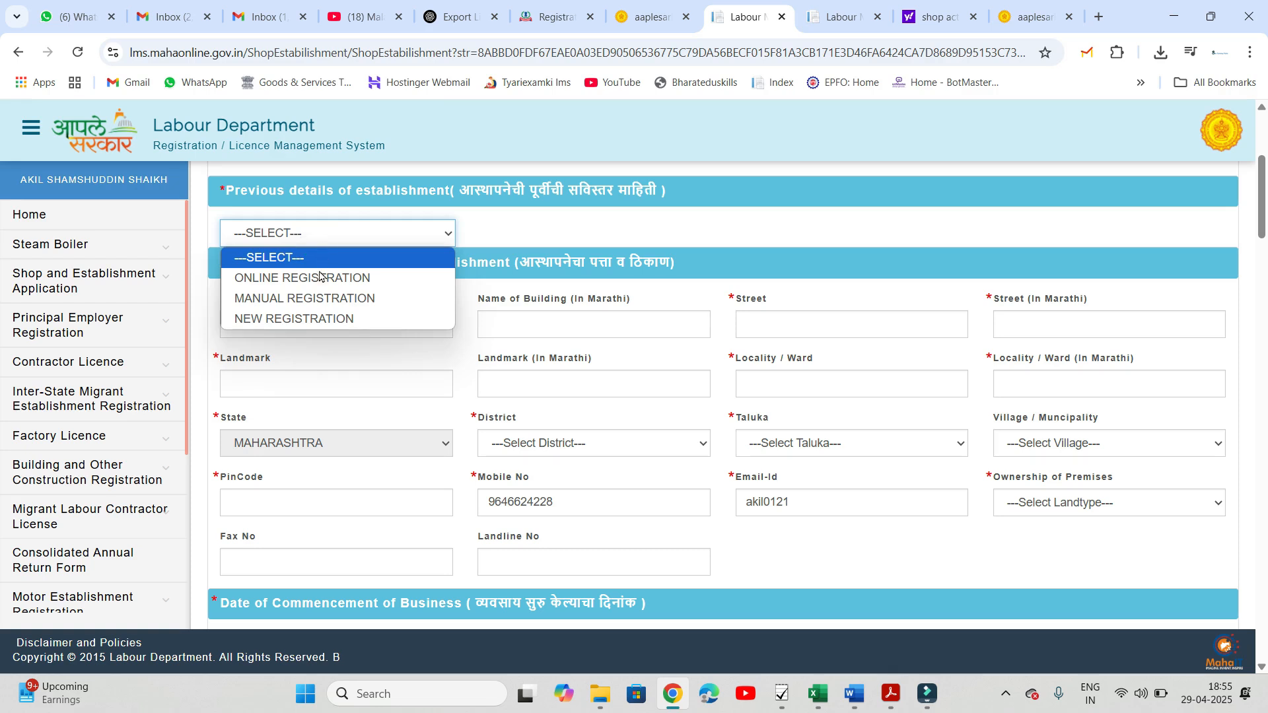
{"action": "left_click", "coordinate": [323, 319]}
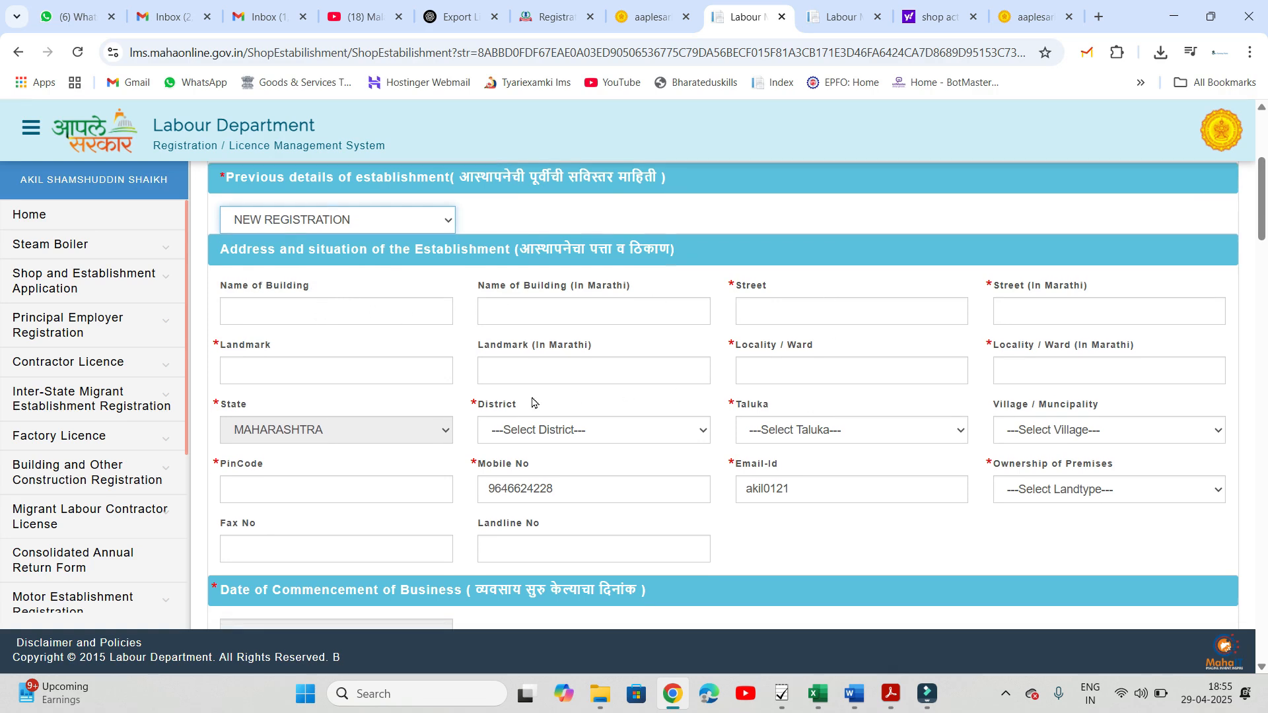
Step: Open the Ownership of Premises choices in the establishment's address section
{"action": "scroll", "coordinate": [533, 403], "scroll_direction": "down", "scroll_amount": 1}
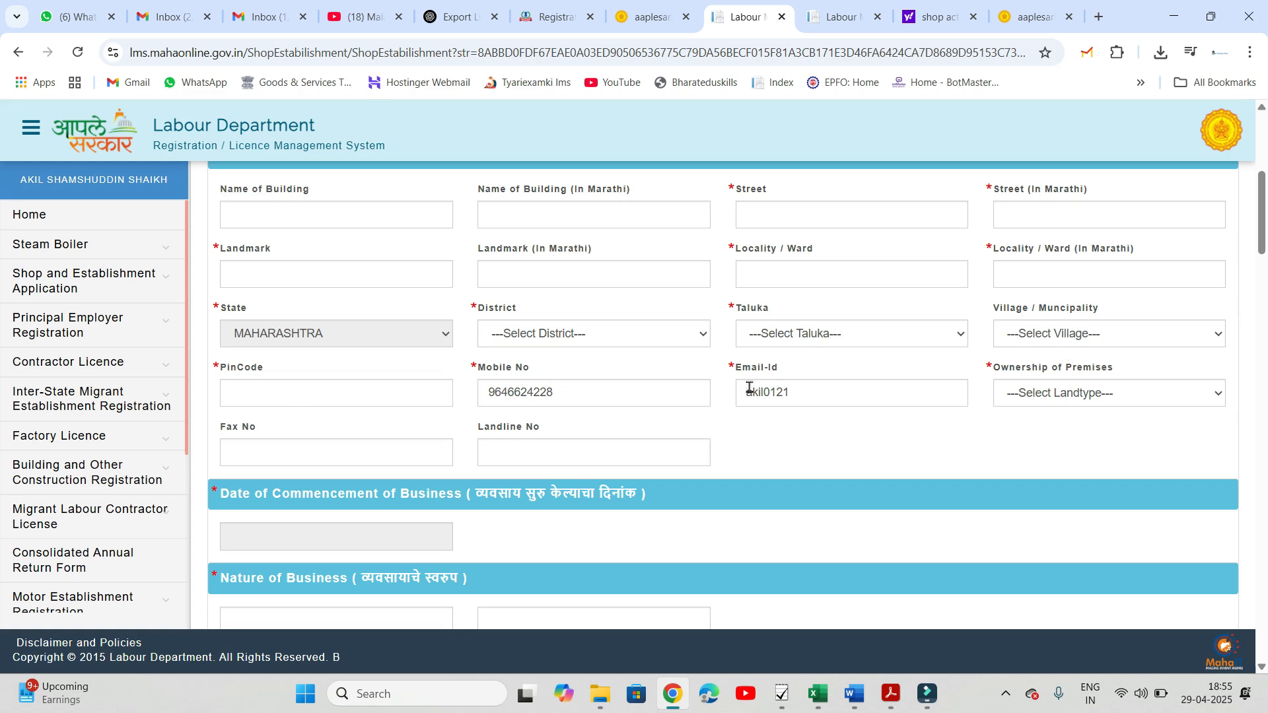
{"action": "left_click", "coordinate": [1072, 398]}
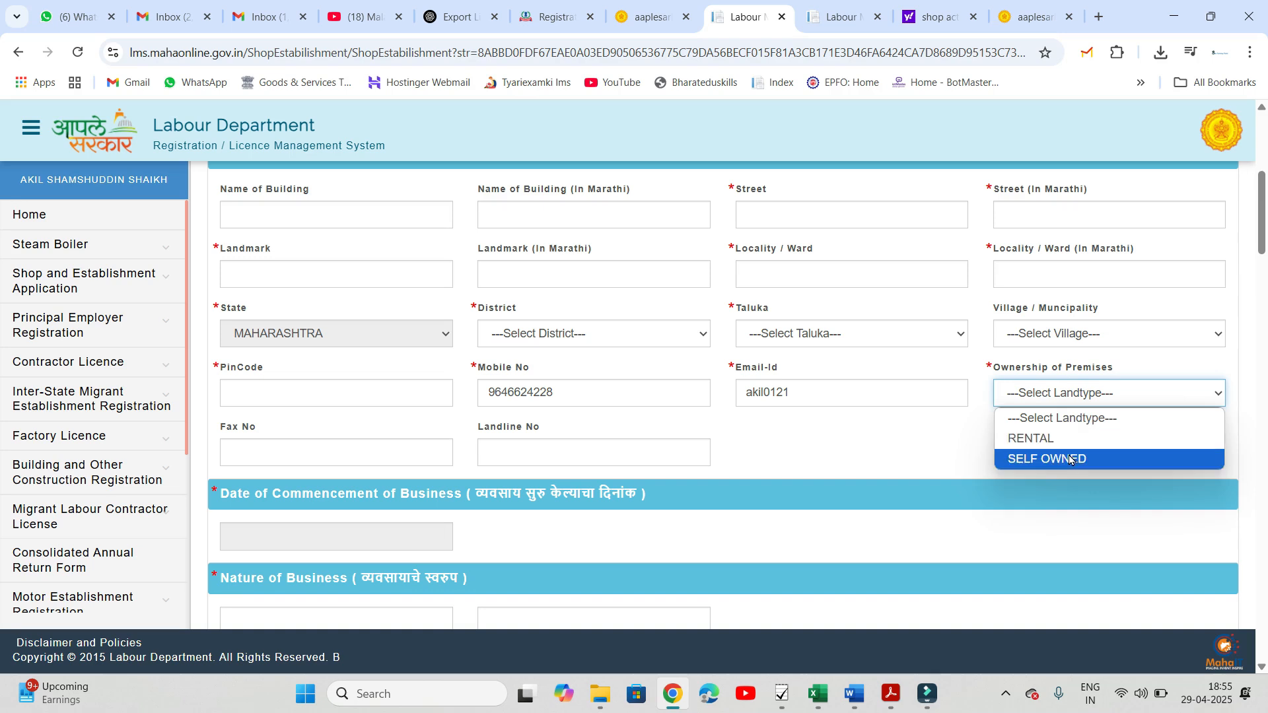
{"action": "scroll", "coordinate": [733, 476], "scroll_direction": "down", "scroll_amount": 4}
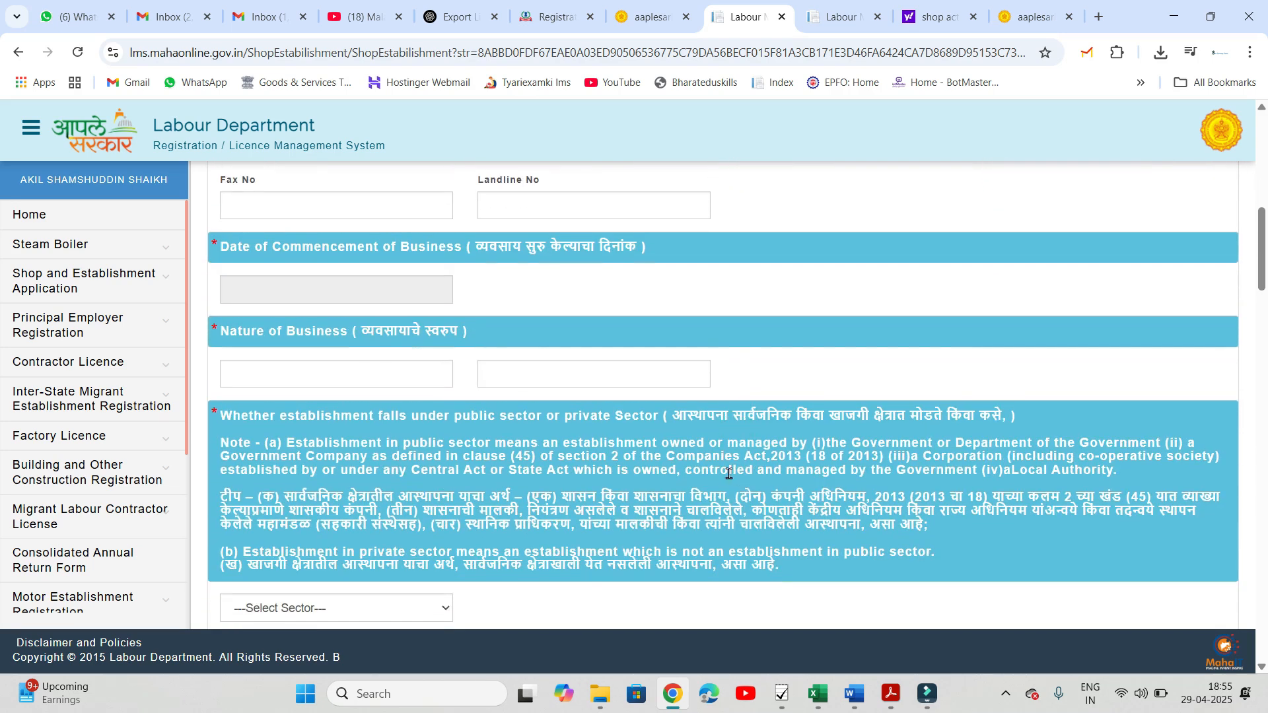
{"action": "left_click", "coordinate": [321, 290]}
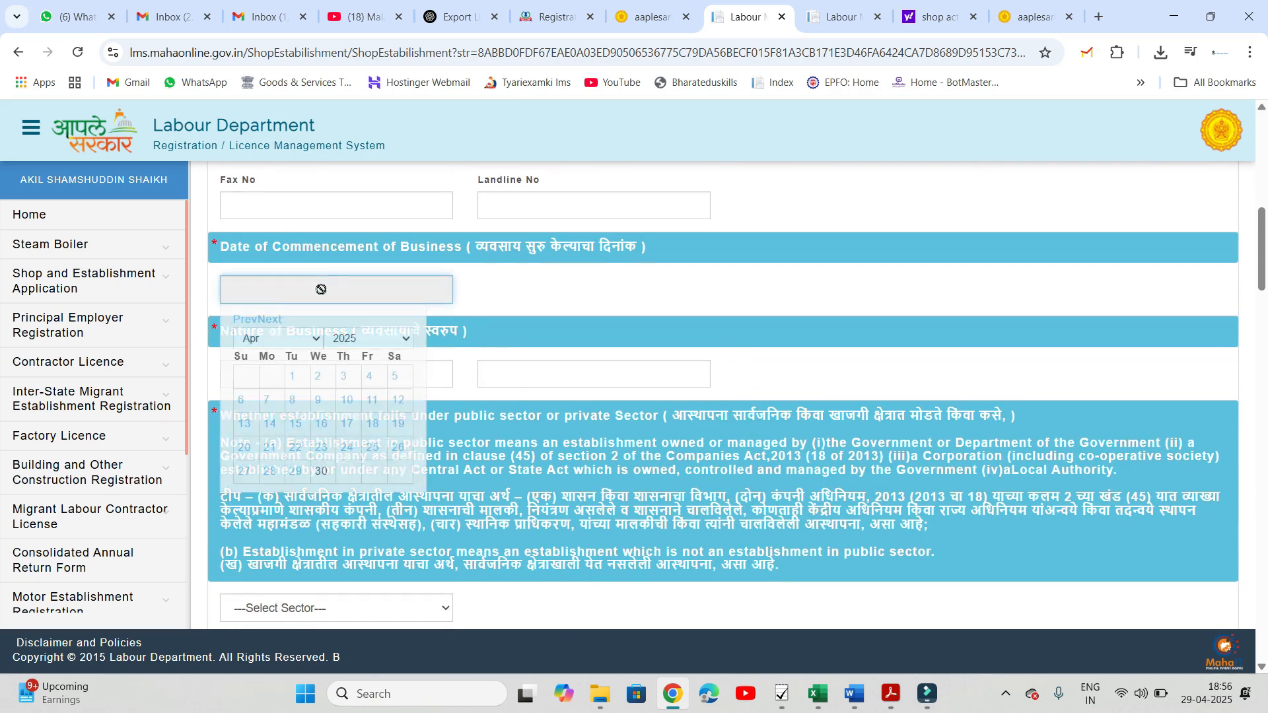
{"action": "left_click", "coordinate": [352, 338]}
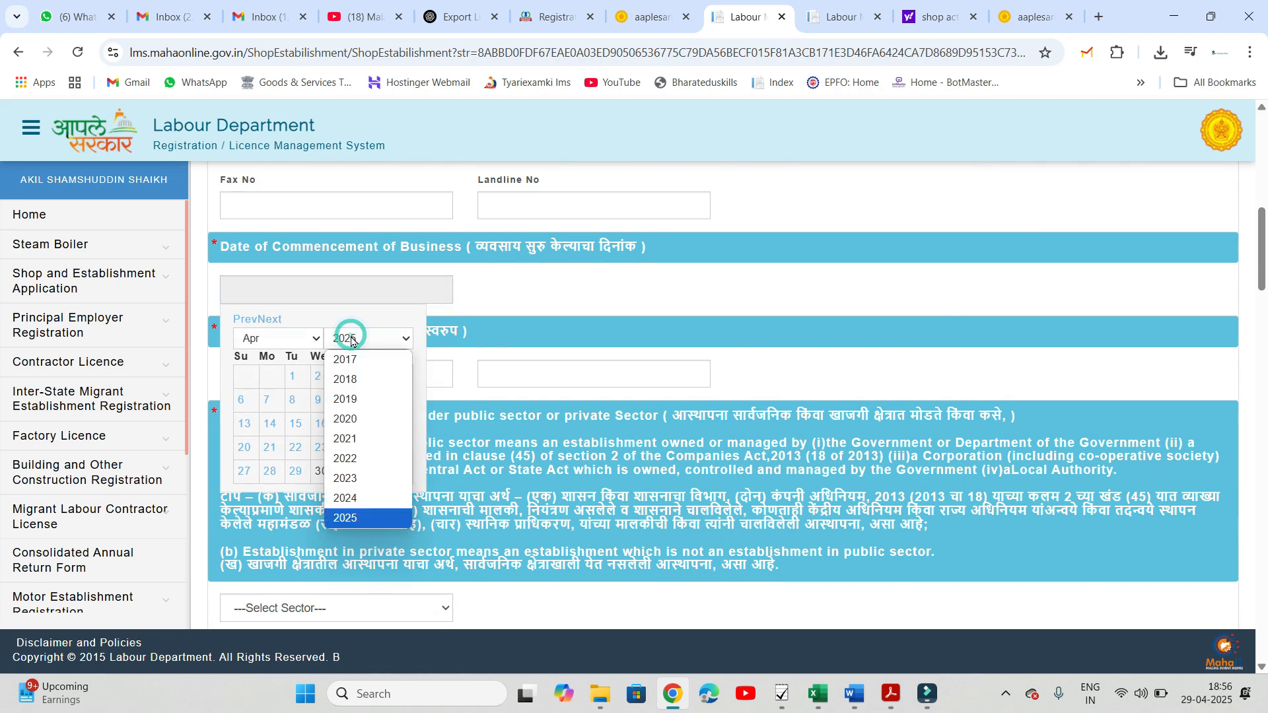
{"action": "left_click", "coordinate": [367, 479]}
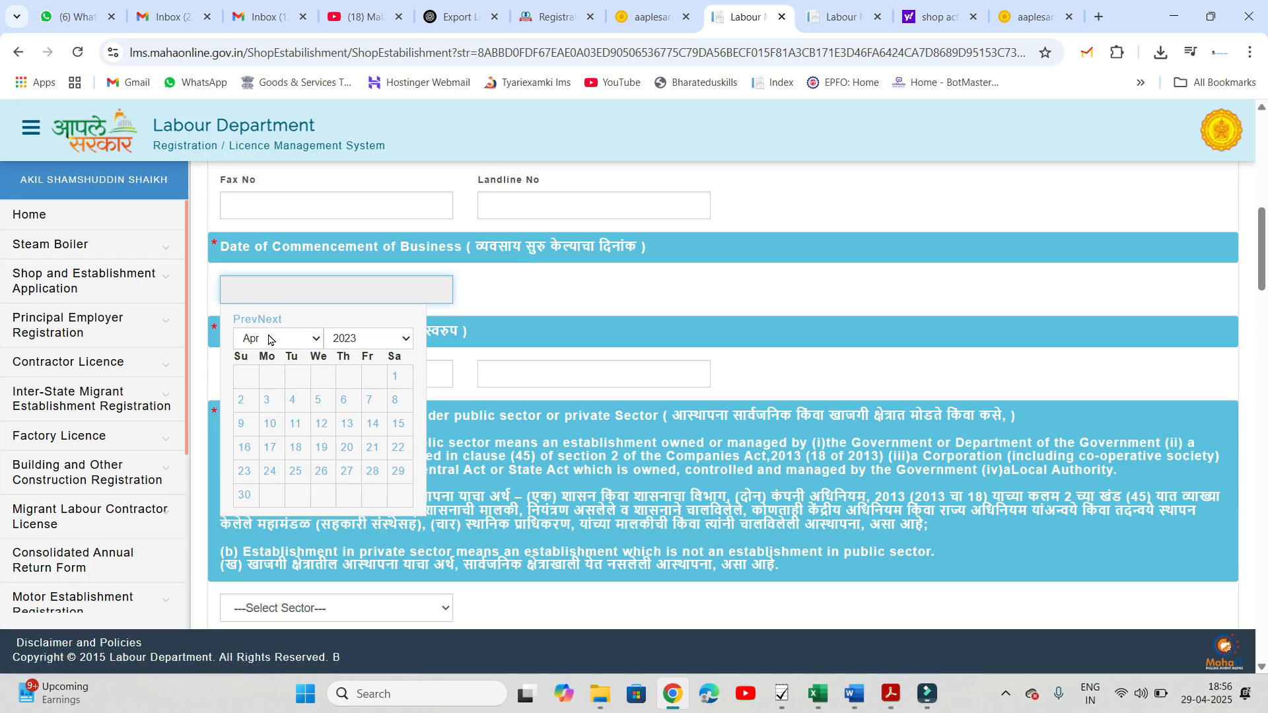
{"action": "left_click", "coordinate": [594, 308]}
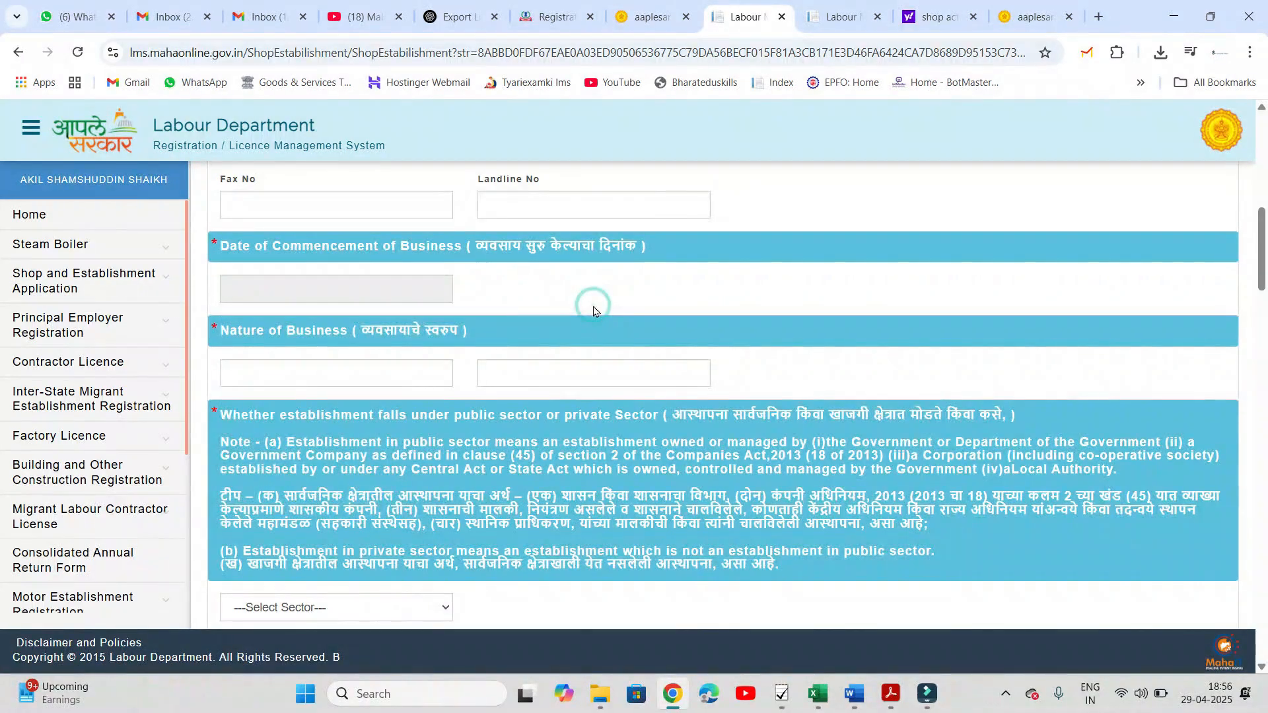
Step: Review the Nature of Business fields and the sector choices for the establishment without selecting one
{"action": "scroll", "coordinate": [594, 309], "scroll_direction": "down", "scroll_amount": 2}
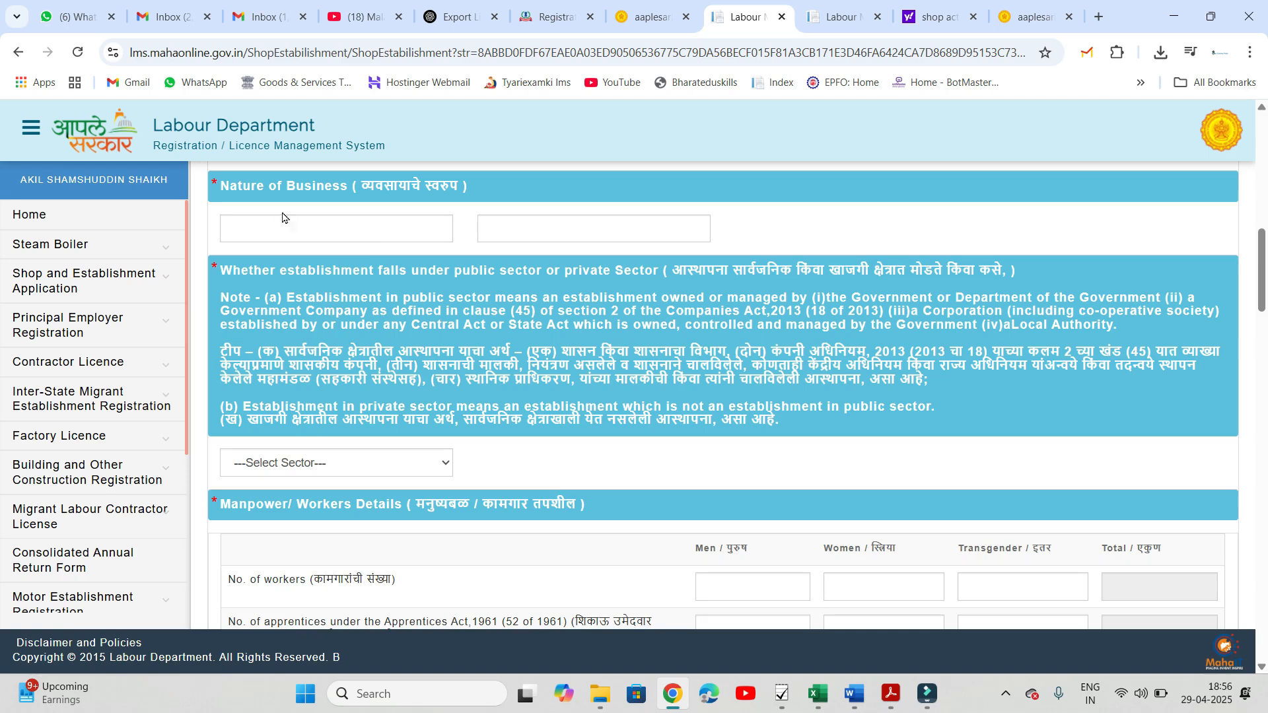
{"action": "left_click", "coordinate": [337, 232]}
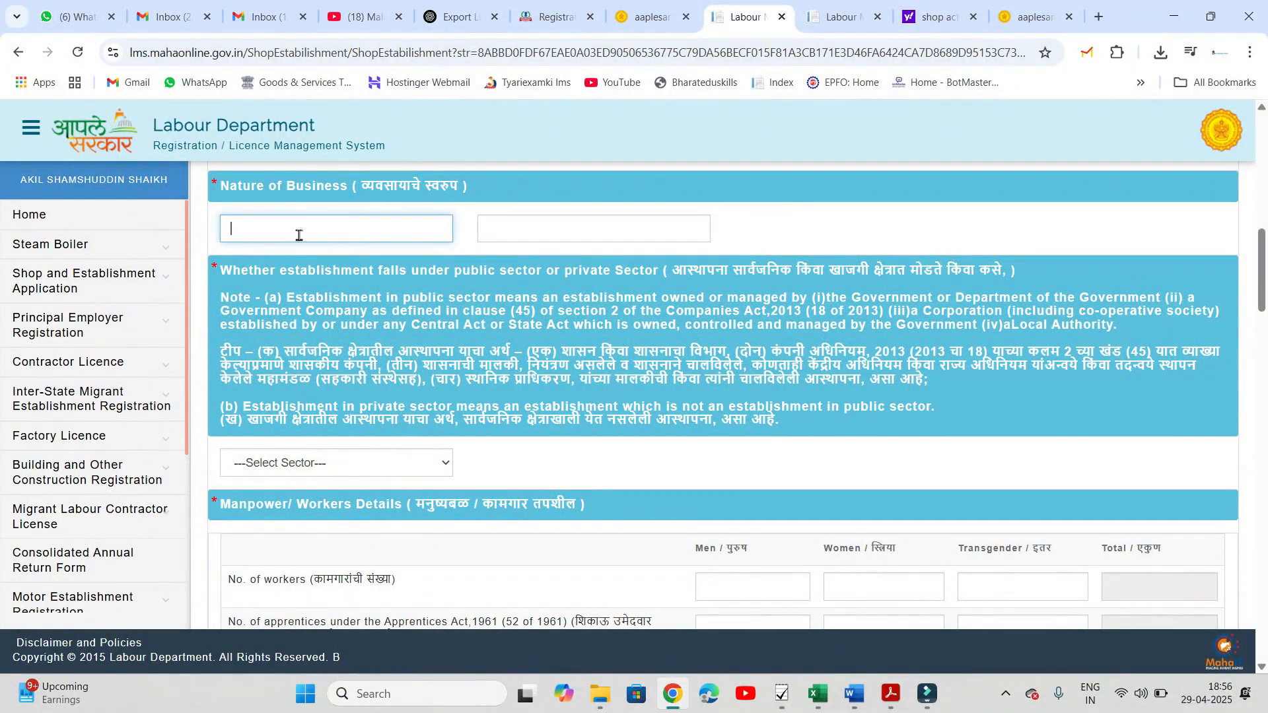
{"action": "scroll", "coordinate": [354, 291], "scroll_direction": "down", "scroll_amount": 2}
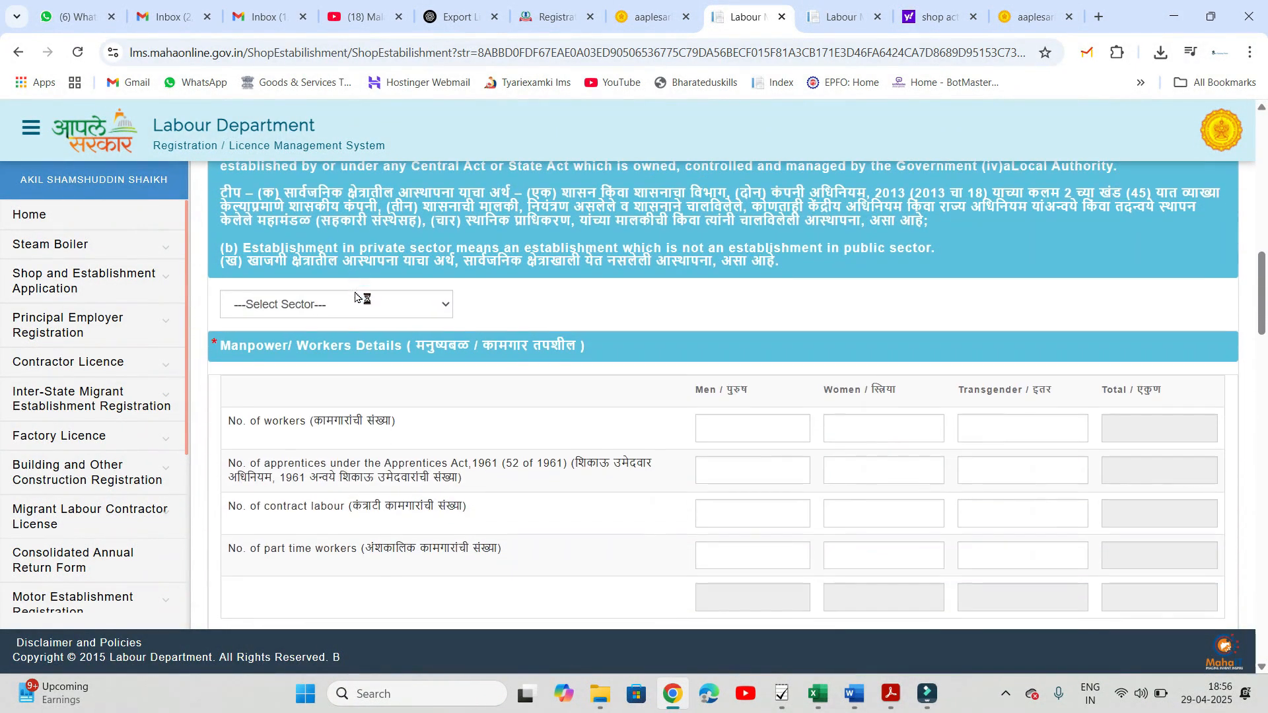
{"action": "left_click", "coordinate": [367, 304]}
{"action": "scroll", "coordinate": [366, 310], "scroll_direction": "up", "scroll_amount": 1}
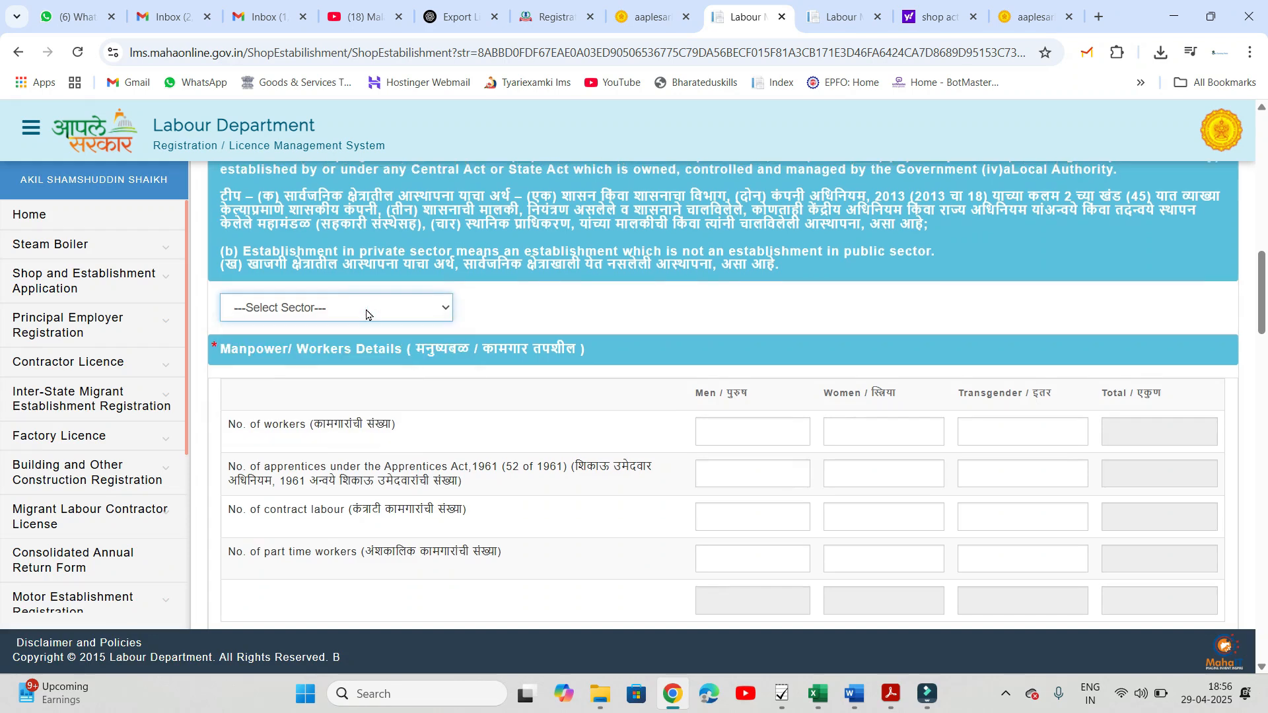
{"action": "left_click", "coordinate": [369, 360]}
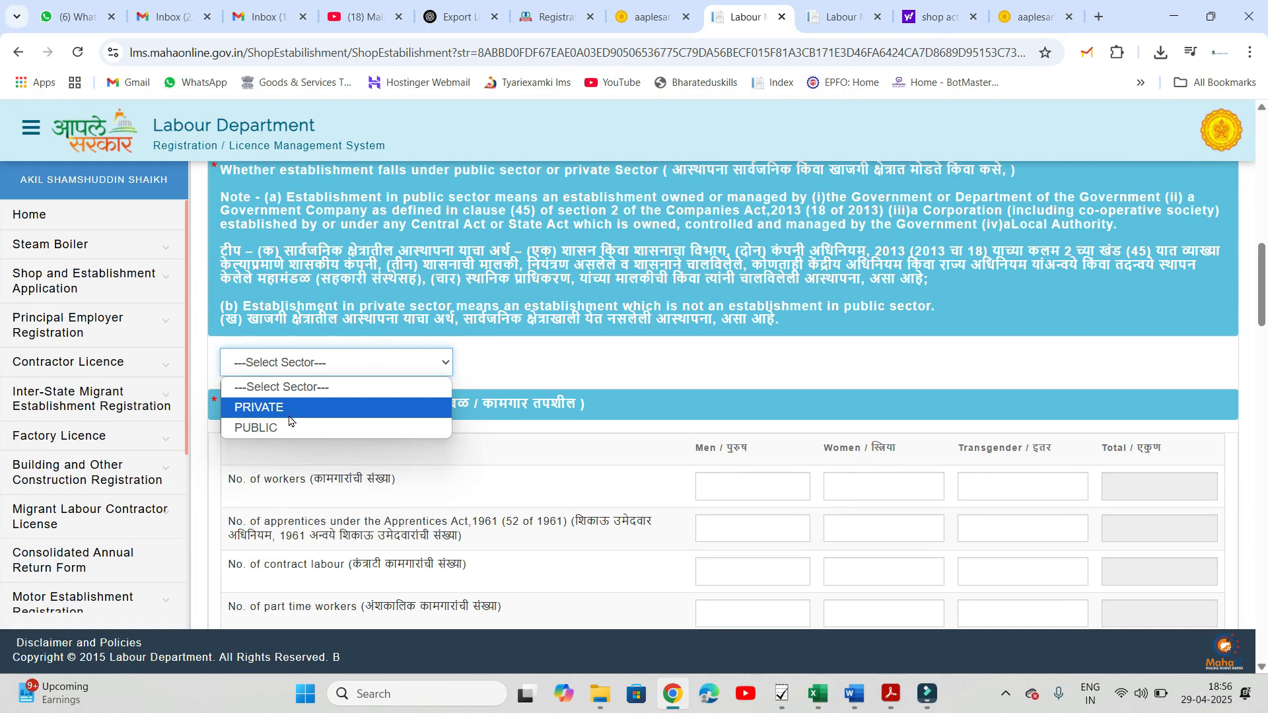
{"action": "left_click", "coordinate": [555, 389]}
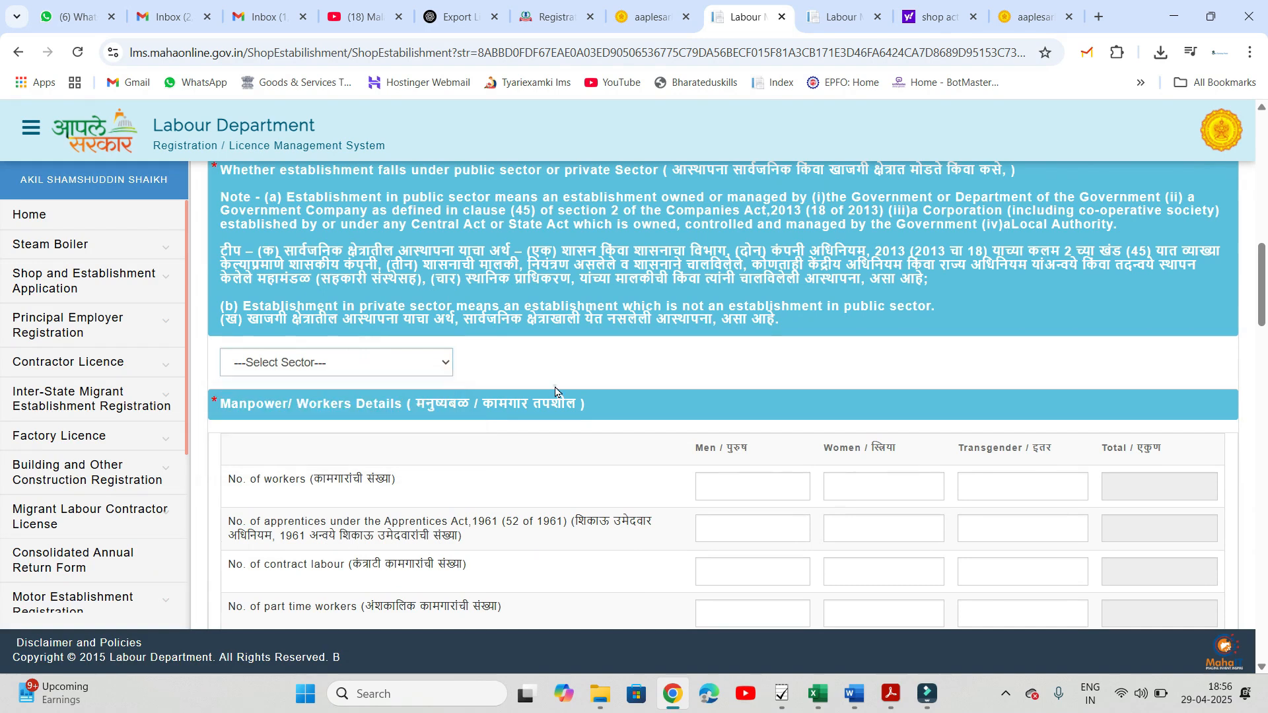
{"action": "scroll", "coordinate": [554, 389], "scroll_direction": "up", "scroll_amount": 2}
{"action": "scroll", "coordinate": [555, 391], "scroll_direction": "down", "scroll_amount": 3}
{"action": "scroll", "coordinate": [554, 391], "scroll_direction": "down", "scroll_amount": 2}
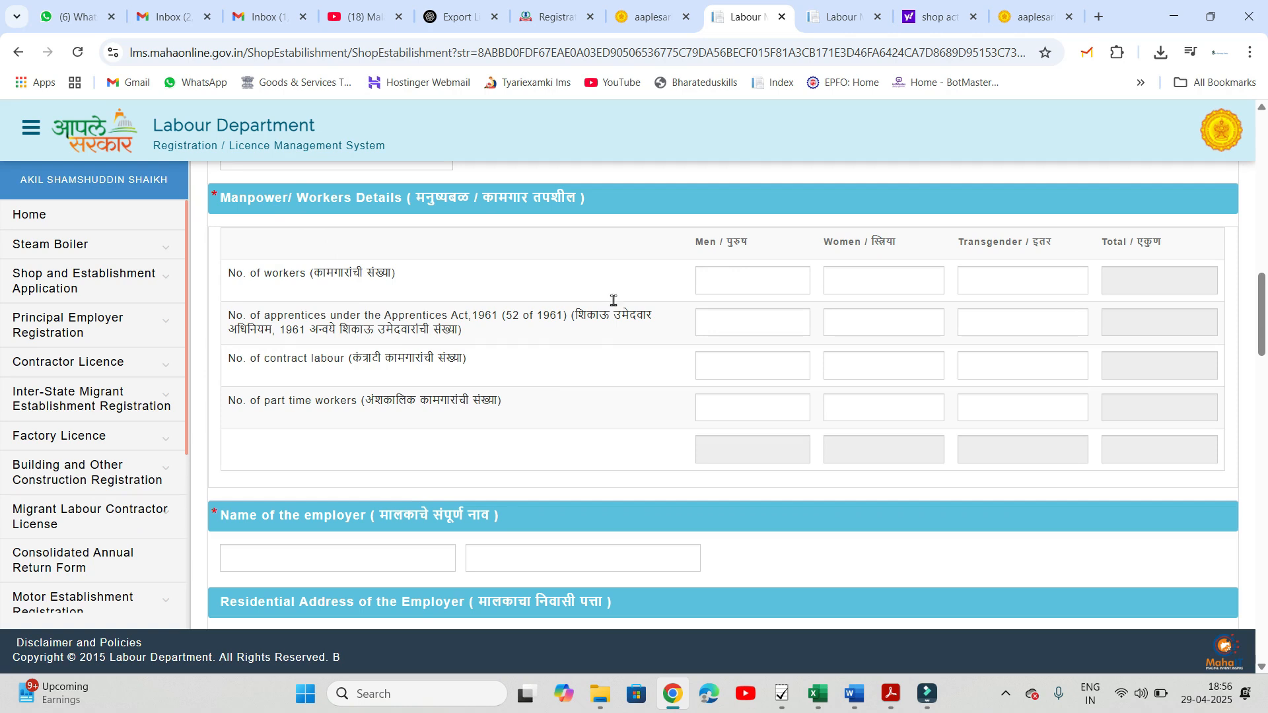
Step: Fill in the manpower details with 2 male workers and 0 for all other worker, apprentice, contract labour and part-time counts
{"action": "left_click", "coordinate": [747, 278]}
{"action": "type", "text": "2"}
{"action": "key", "text": "Tab"}
{"action": "key", "text": "Tab"}
{"action": "key", "text": "shift+Tab"}
{"action": "type", "text": "0"}
{"action": "key", "text": "Tab"}
{"action": "type", "text": "0"}
{"action": "key", "text": "Tab"}
{"action": "key", "text": "Tab"}
{"action": "type", "text": "0"}
{"action": "key", "text": "Tab"}
{"action": "type", "text": "0"}
{"action": "key", "text": "Tab"}
{"action": "type", "text": "0"}
{"action": "key", "text": "Tab"}
{"action": "type", "text": "0"}
{"action": "key", "text": "Tab"}
{"action": "type", "text": "0"}
{"action": "key", "text": "Tab"}
{"action": "key", "text": "Tab"}
{"action": "type", "text": "00"}
{"action": "key", "text": "Tab"}
{"action": "type", "text": "0"}
{"action": "key", "text": "Tab"}
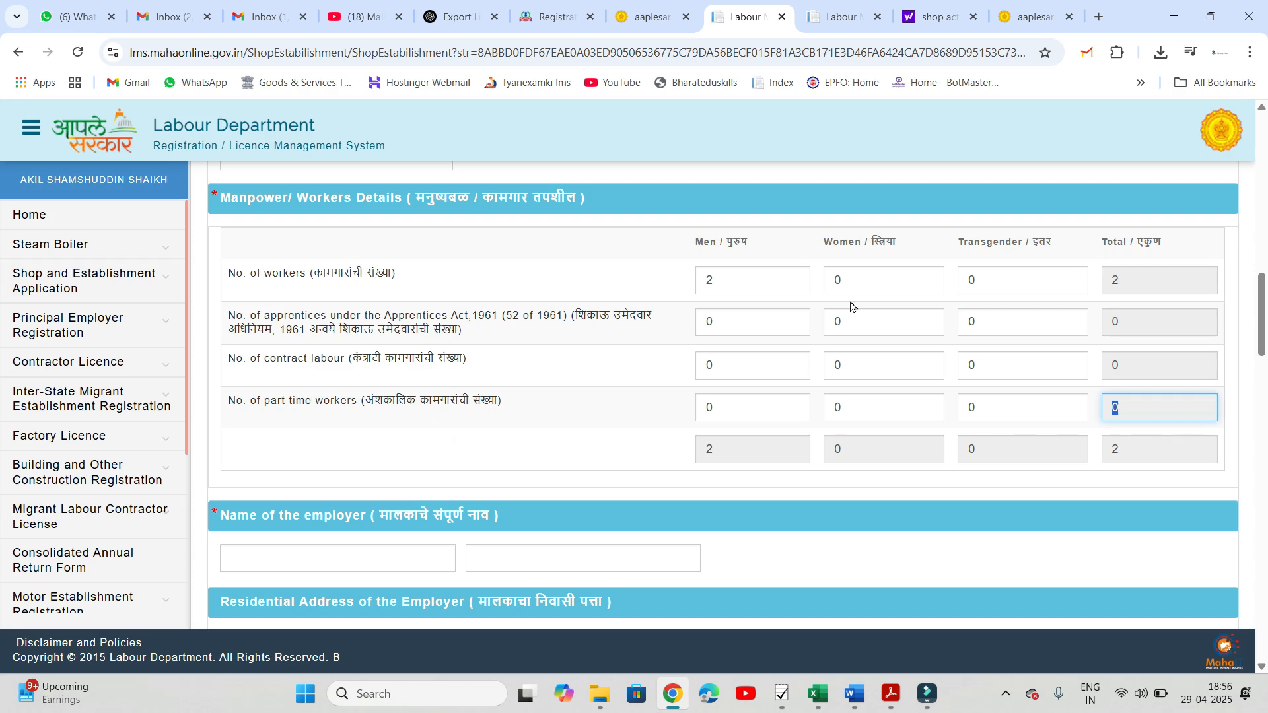
Step: Review the employer's name and residential address fields, including the Aadhaar number and e-mail fields
{"action": "scroll", "coordinate": [869, 407], "scroll_direction": "down", "scroll_amount": 5}
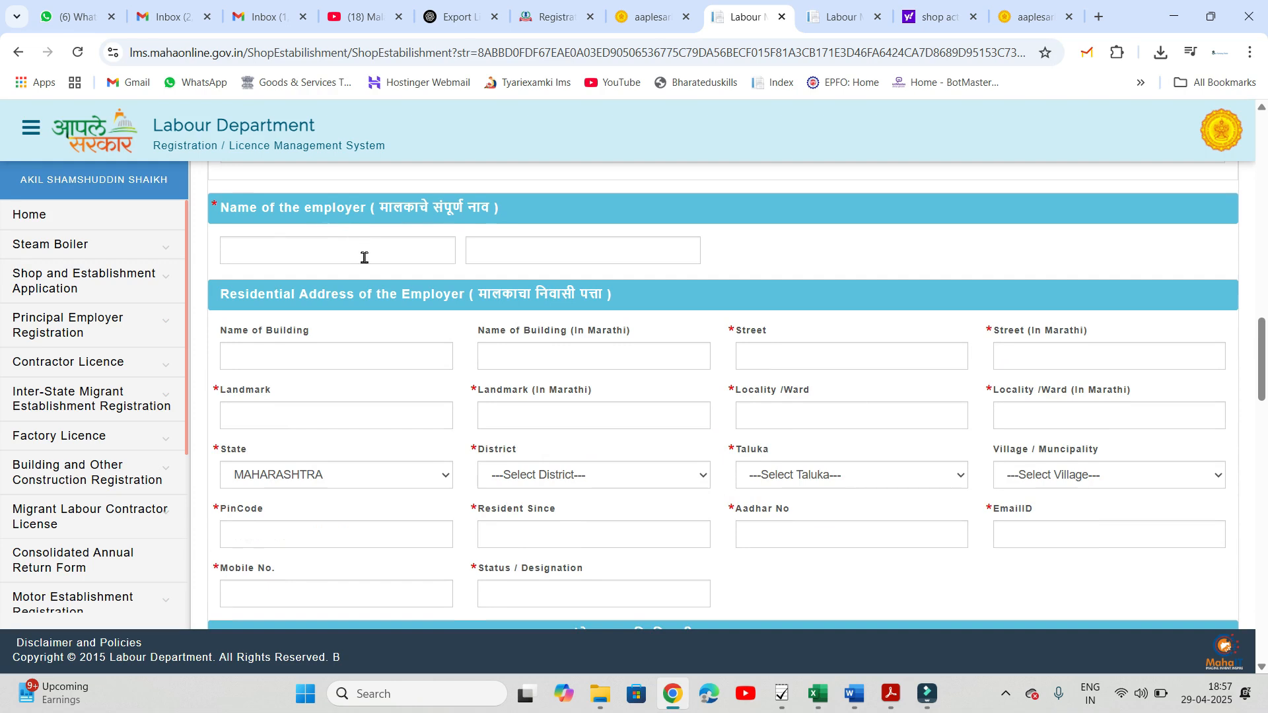
{"action": "left_click", "coordinate": [286, 256]}
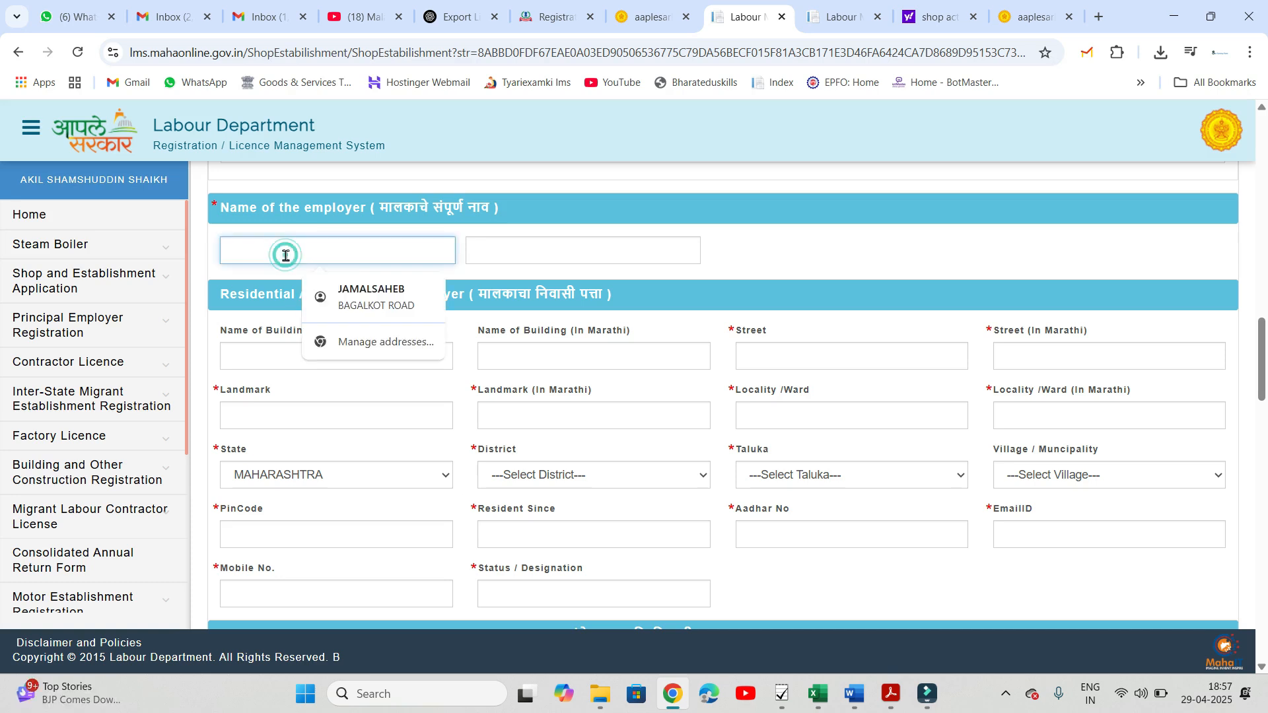
{"action": "left_click", "coordinate": [276, 354]}
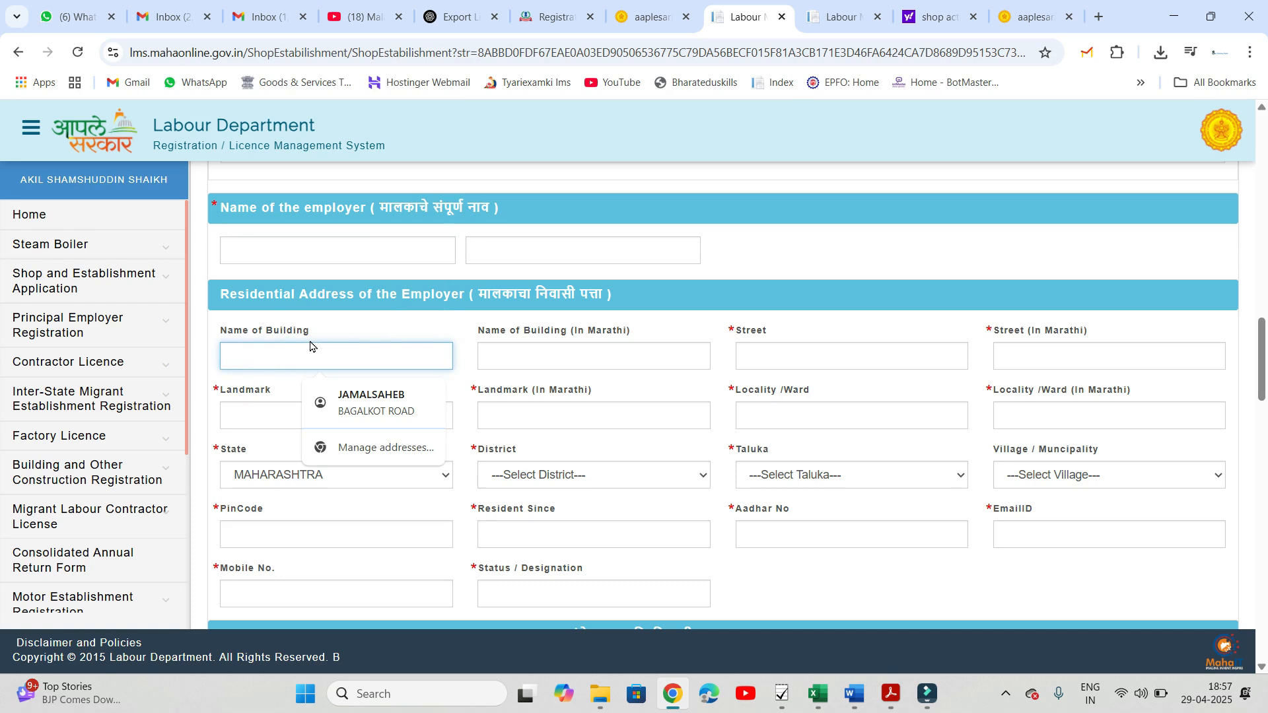
{"action": "scroll", "coordinate": [615, 331], "scroll_direction": "down", "scroll_amount": 2}
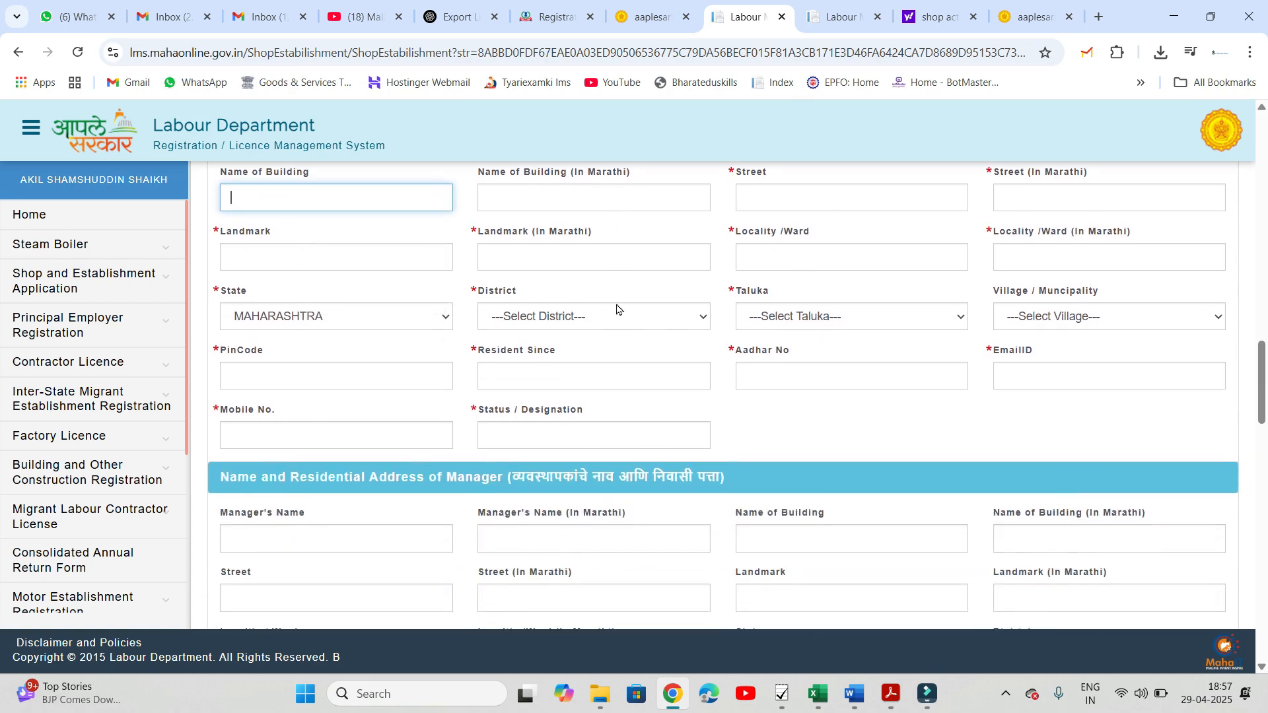
{"action": "left_click", "coordinate": [795, 373]}
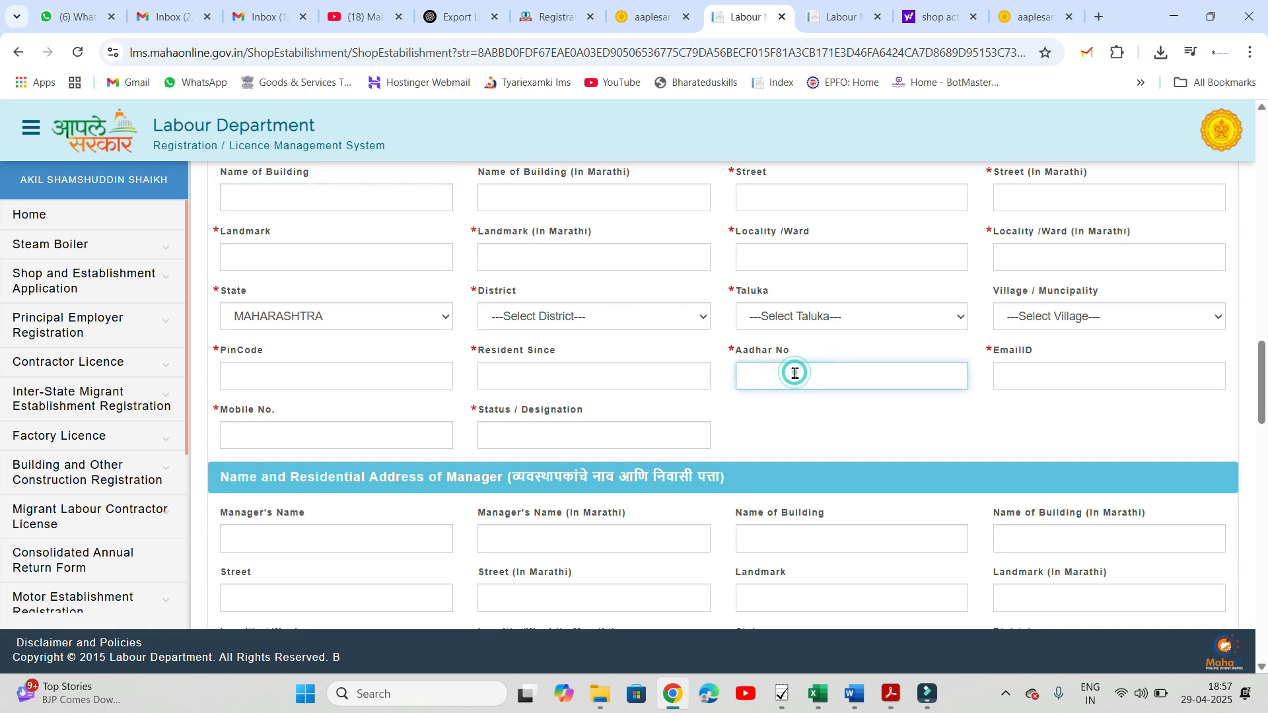
{"action": "left_click", "coordinate": [1038, 375]}
Step: Enter Proprietor as the employer's status or designation
{"action": "left_click", "coordinate": [645, 436]}
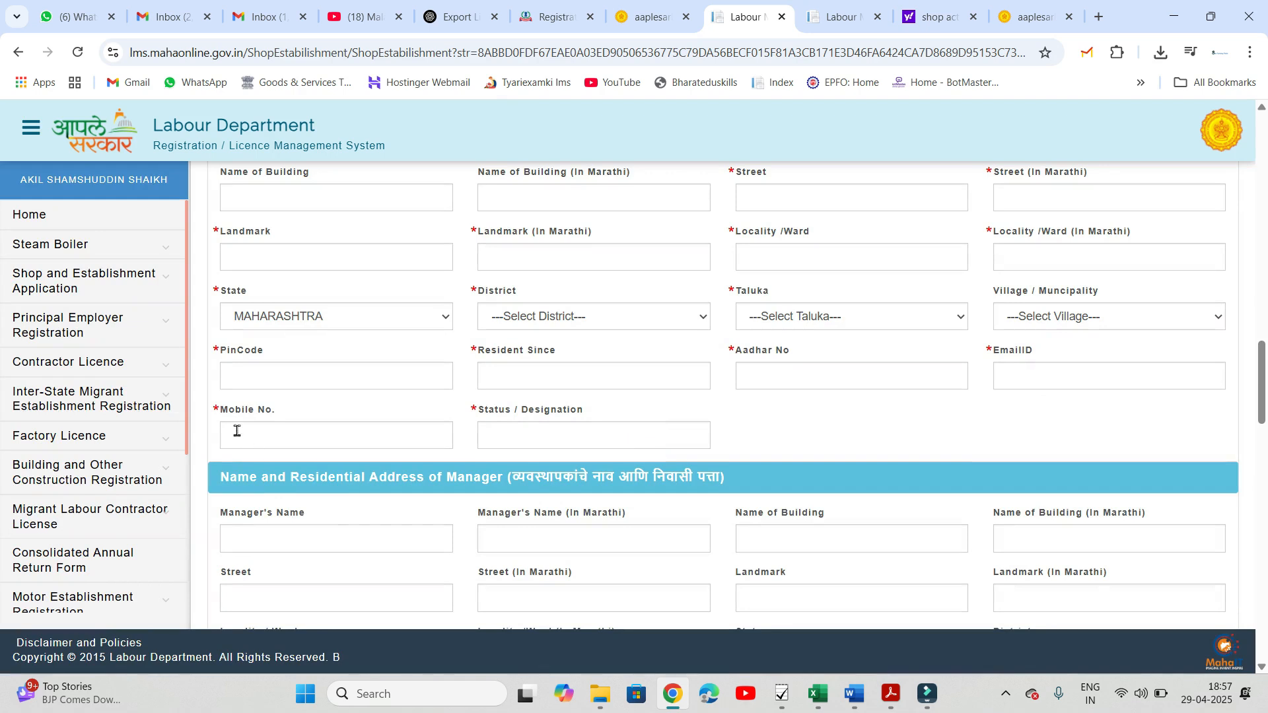
{"action": "left_click", "coordinate": [552, 438]}
{"action": "type", "text": "Pred"}
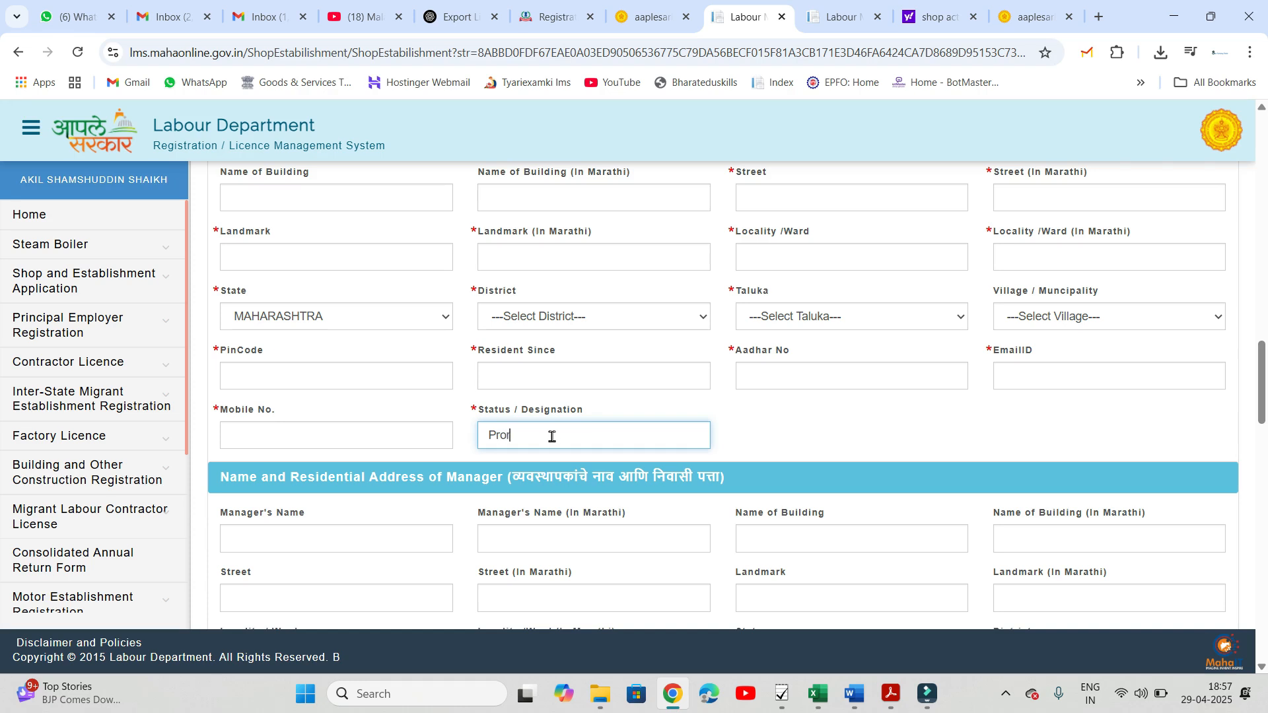
{"action": "type", "text": "rietor"}
Step: Set the category of establishment to ESTABLISHMENT and its type to OTHER (PLEASE FILL IN NEXT BOX)
{"action": "scroll", "coordinate": [552, 437], "scroll_direction": "down", "scroll_amount": 4}
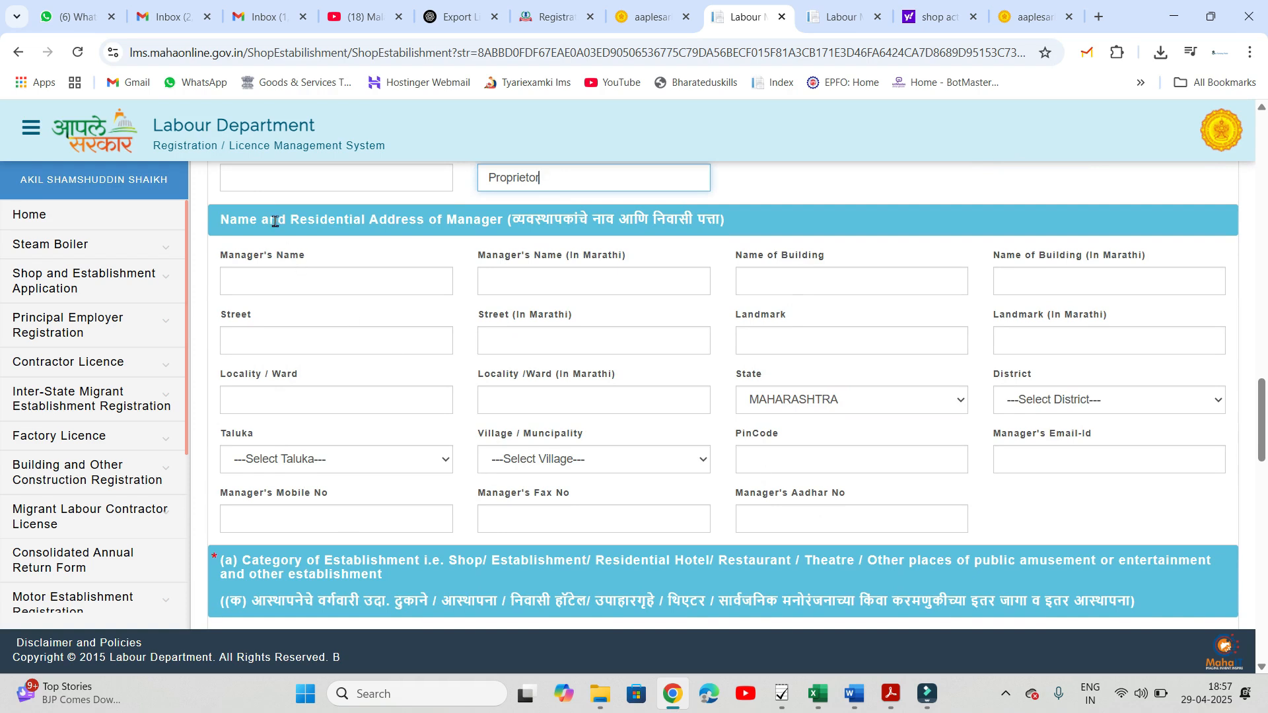
{"action": "scroll", "coordinate": [426, 317], "scroll_direction": "down", "scroll_amount": 1}
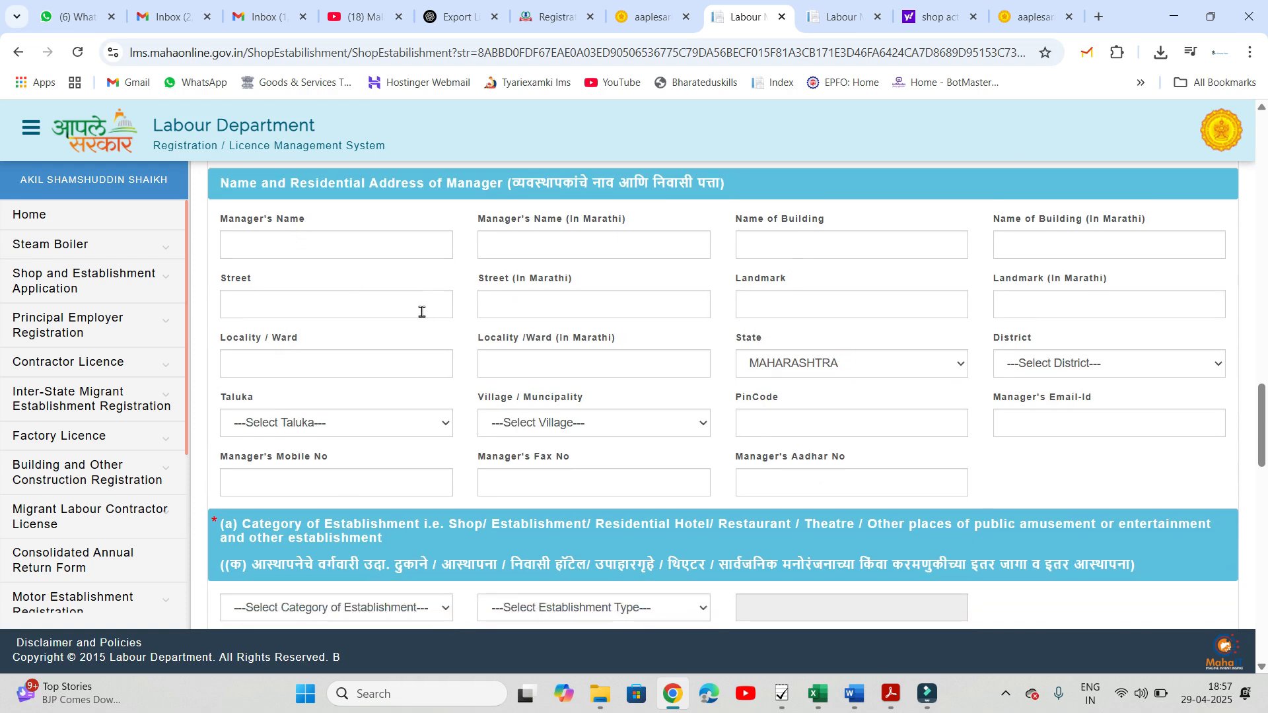
{"action": "scroll", "coordinate": [563, 363], "scroll_direction": "down", "scroll_amount": 4}
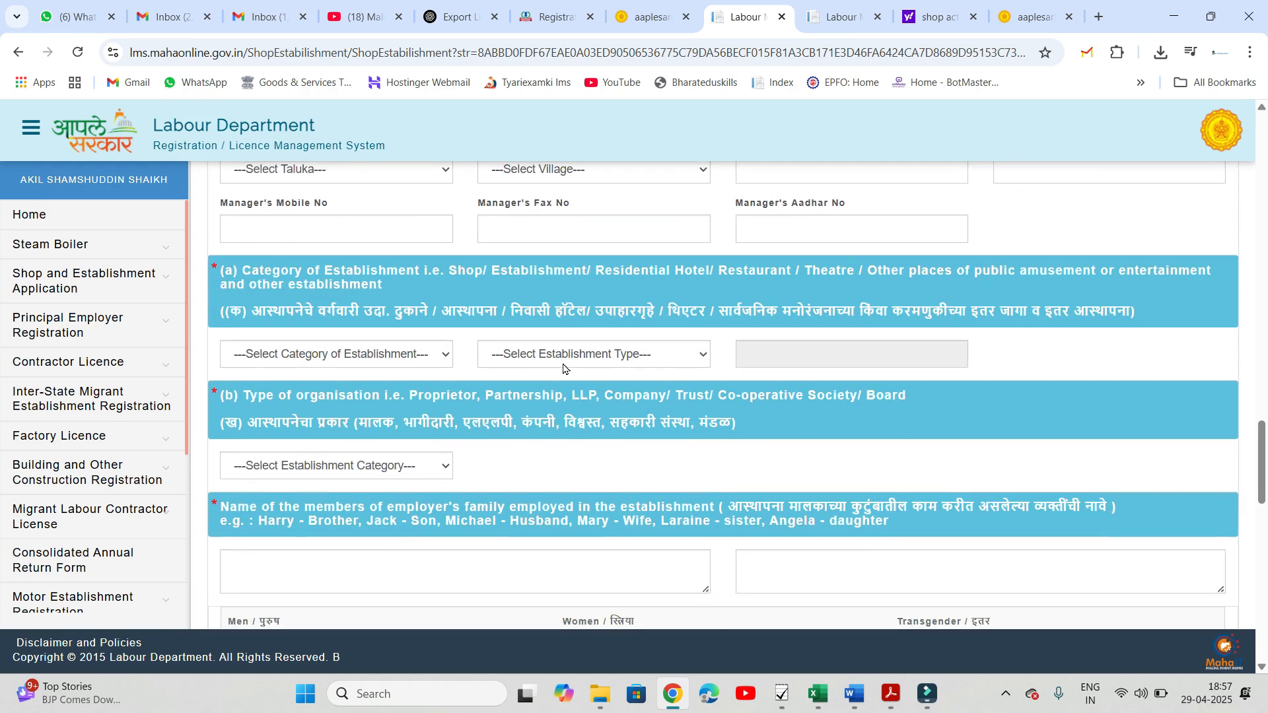
{"action": "scroll", "coordinate": [564, 368], "scroll_direction": "down", "scroll_amount": 1}
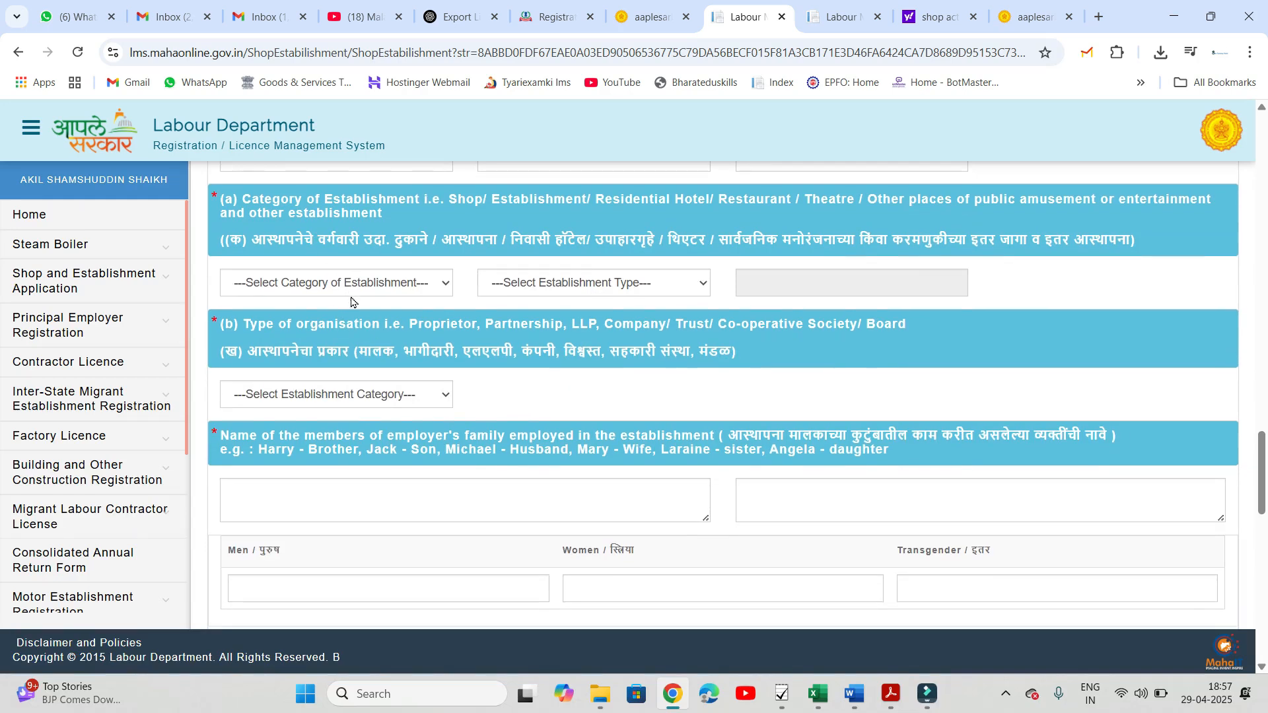
{"action": "left_click", "coordinate": [342, 284]}
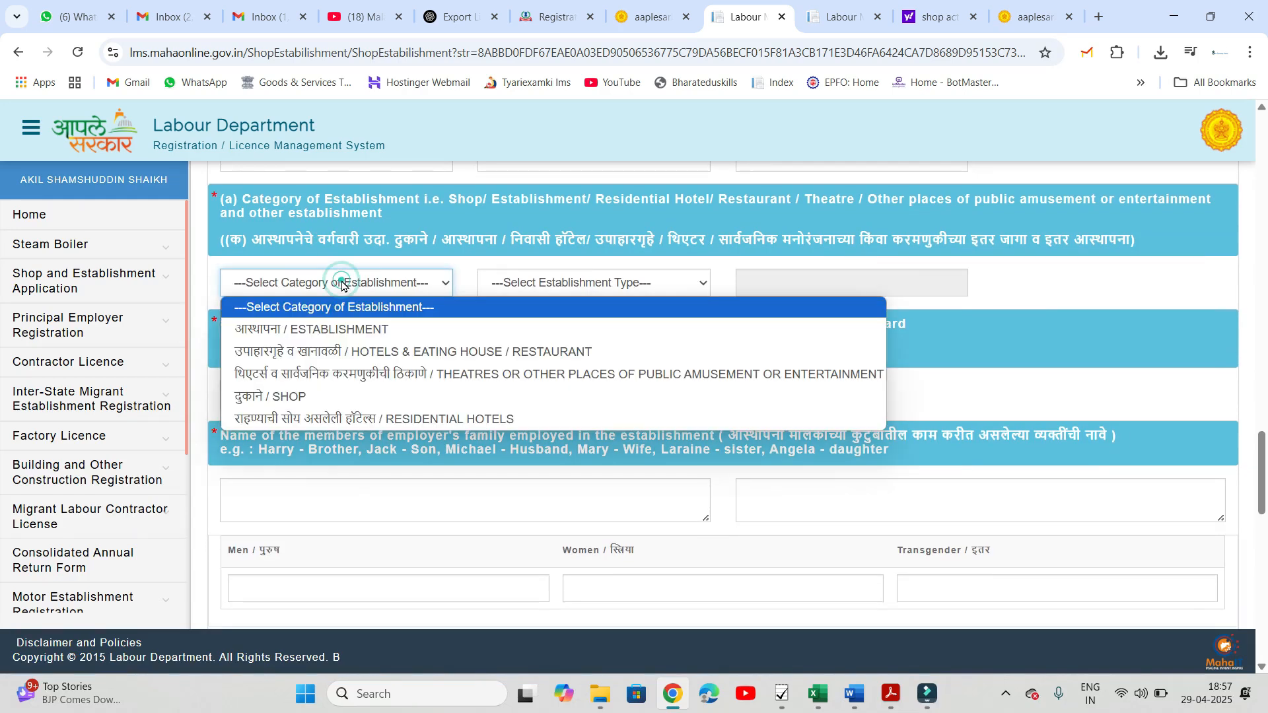
{"action": "left_click", "coordinate": [365, 330]}
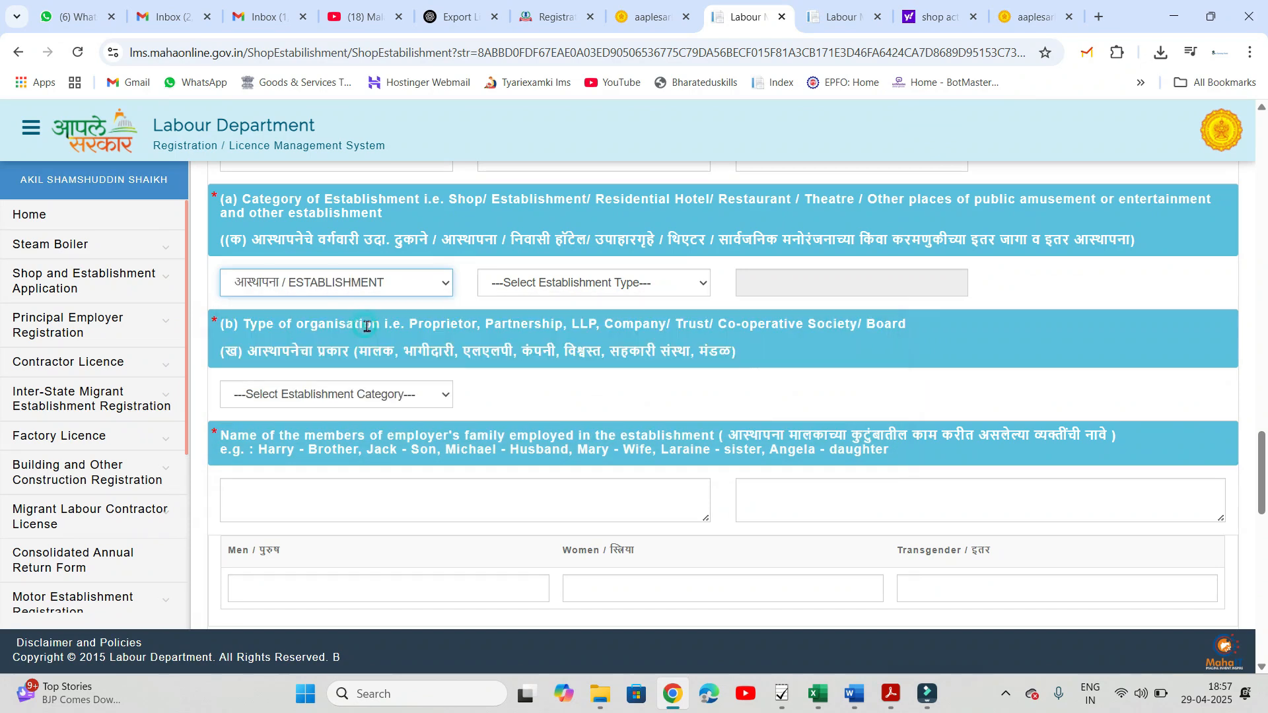
{"action": "left_click", "coordinate": [563, 283]}
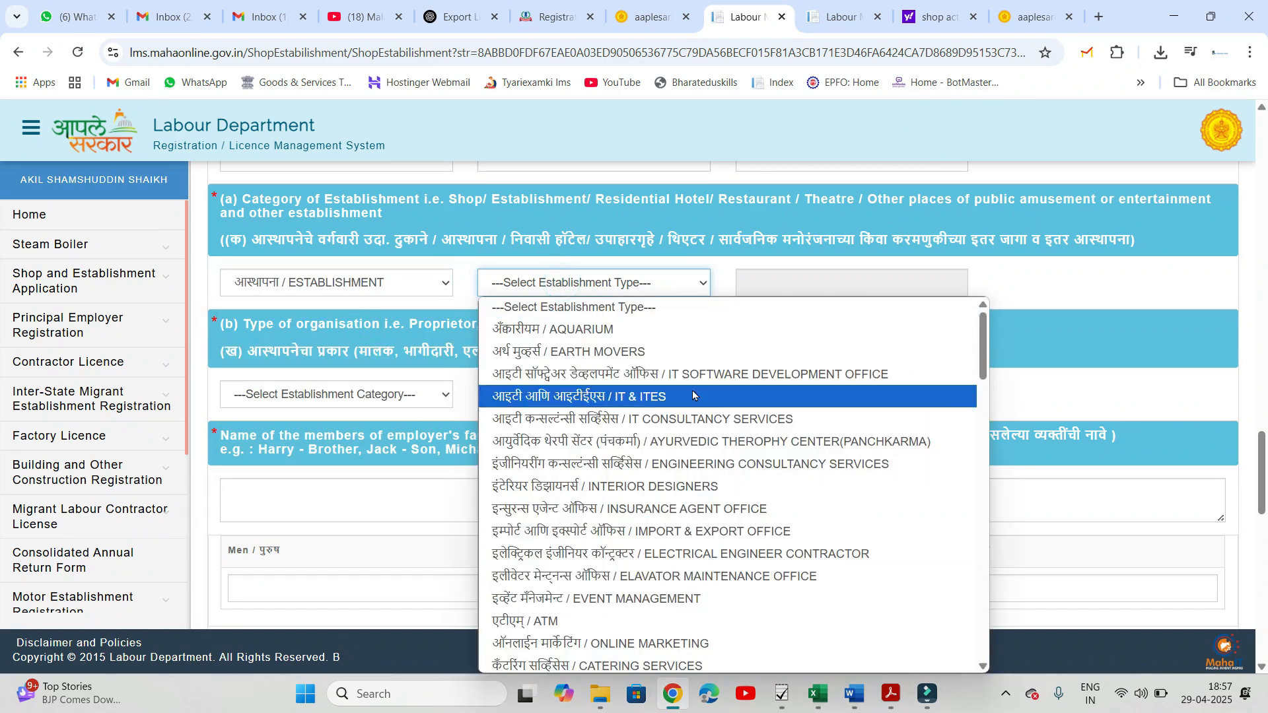
{"action": "scroll", "coordinate": [724, 439], "scroll_direction": "down", "scroll_amount": 15}
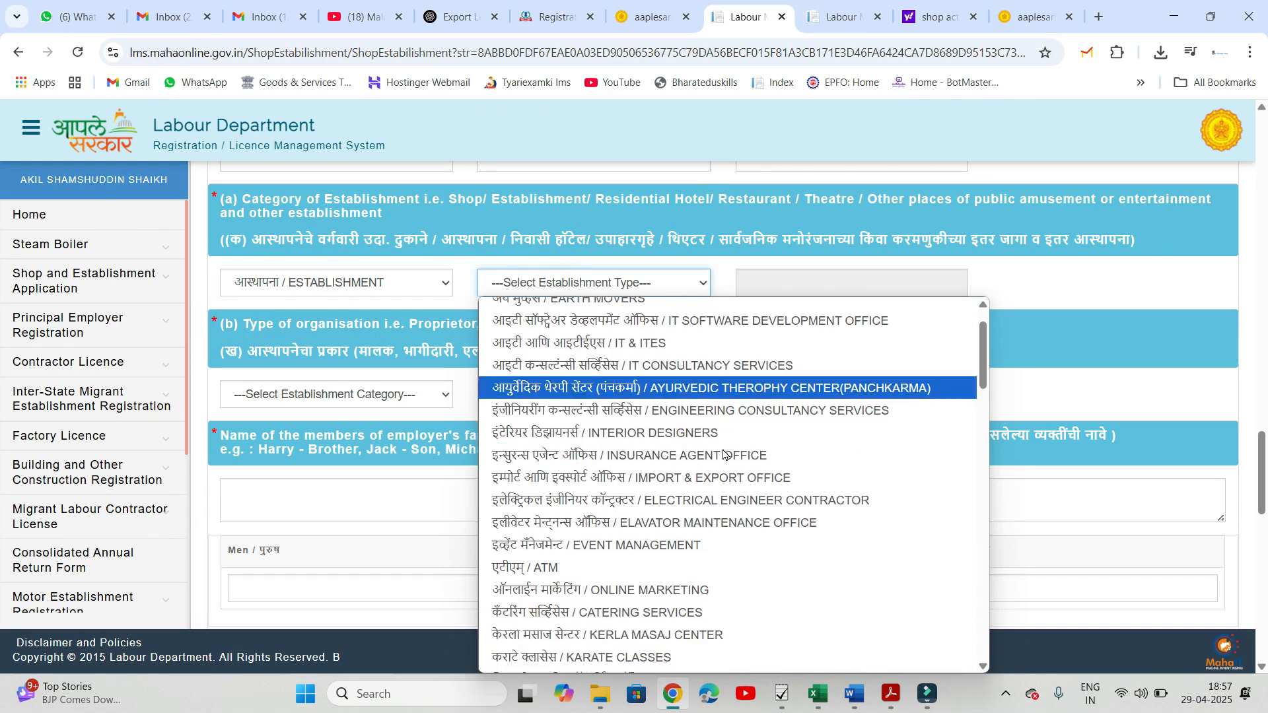
{"action": "scroll", "coordinate": [725, 455], "scroll_direction": "down", "scroll_amount": 10}
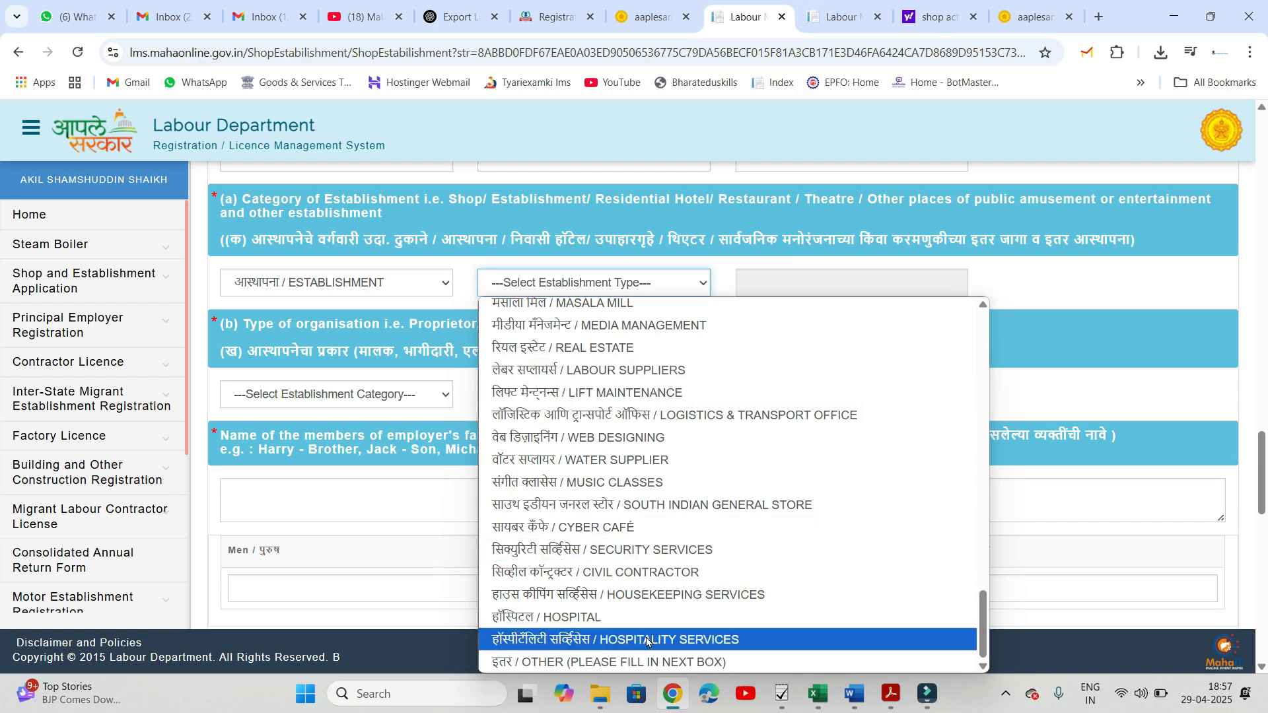
{"action": "left_click", "coordinate": [643, 662]}
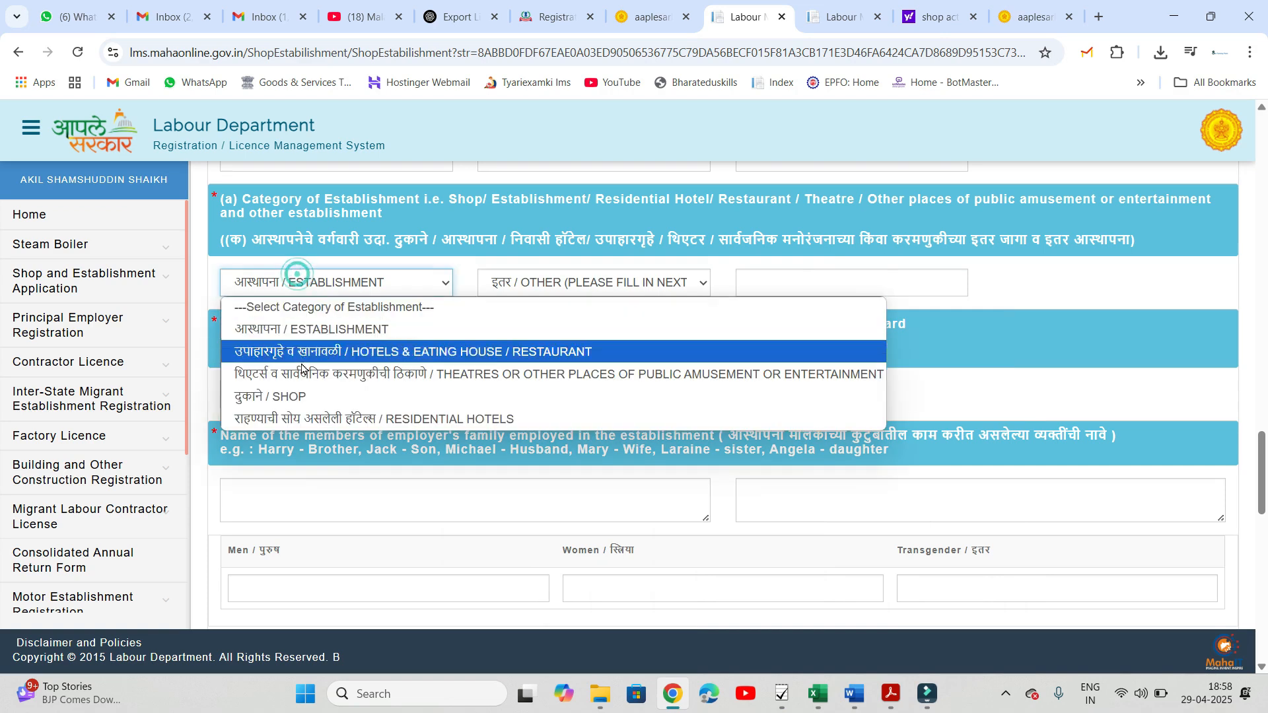
Step: Change the category of establishment to SHOP and look through its establishment types without choosing one
{"action": "left_click", "coordinate": [316, 394]}
{"action": "left_click", "coordinate": [294, 293]}
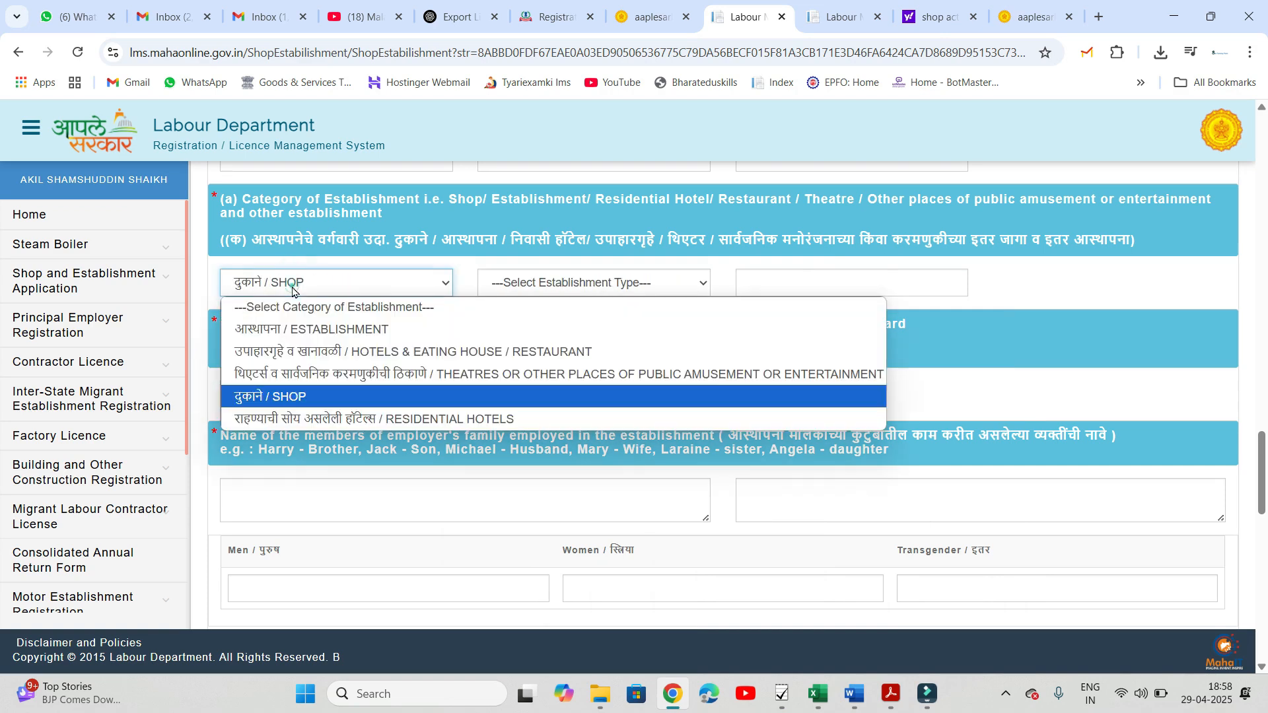
{"action": "left_click", "coordinate": [385, 399]}
{"action": "left_click", "coordinate": [521, 291]}
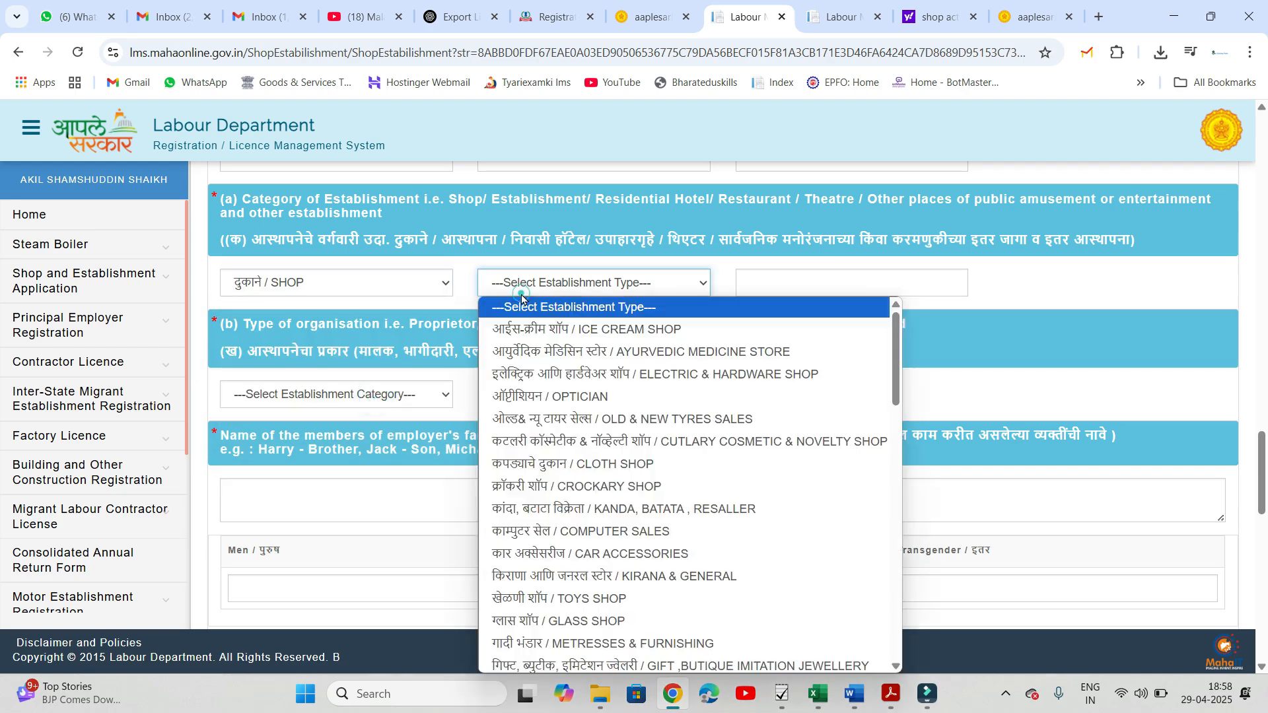
{"action": "scroll", "coordinate": [595, 492], "scroll_direction": "down", "scroll_amount": 8}
{"action": "scroll", "coordinate": [594, 492], "scroll_direction": "up", "scroll_amount": 8}
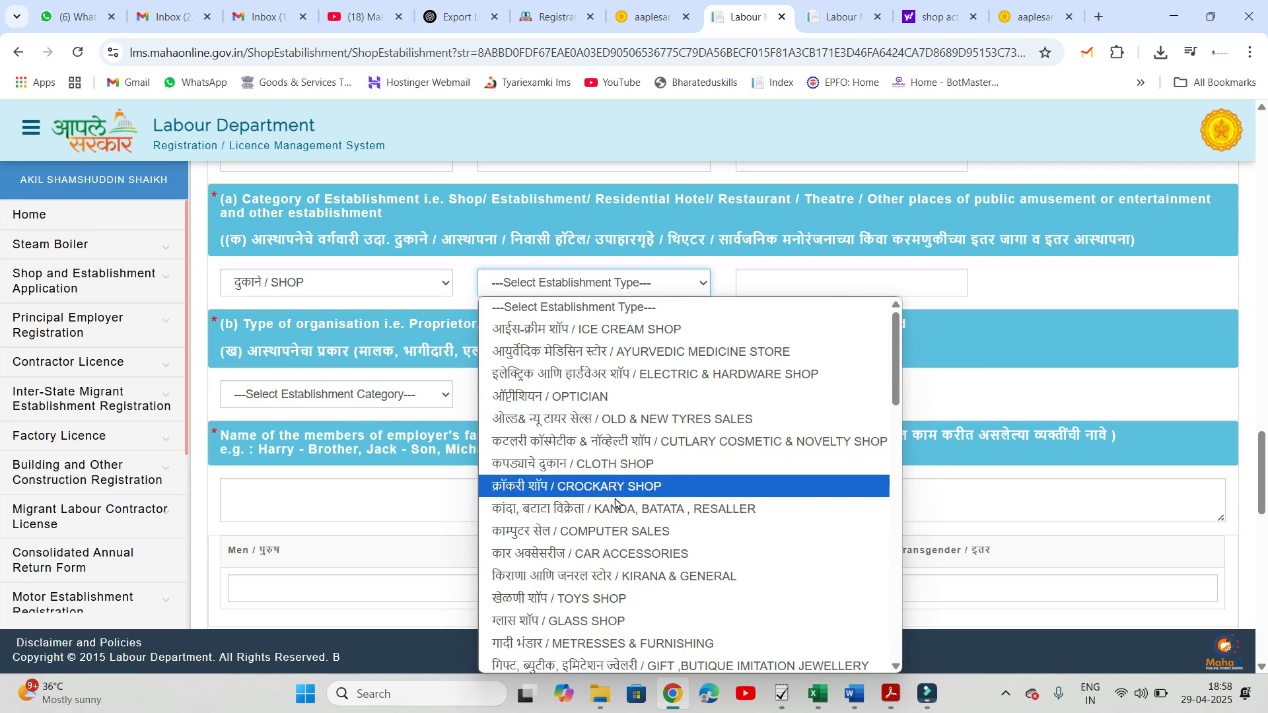
{"action": "left_click", "coordinate": [959, 325]}
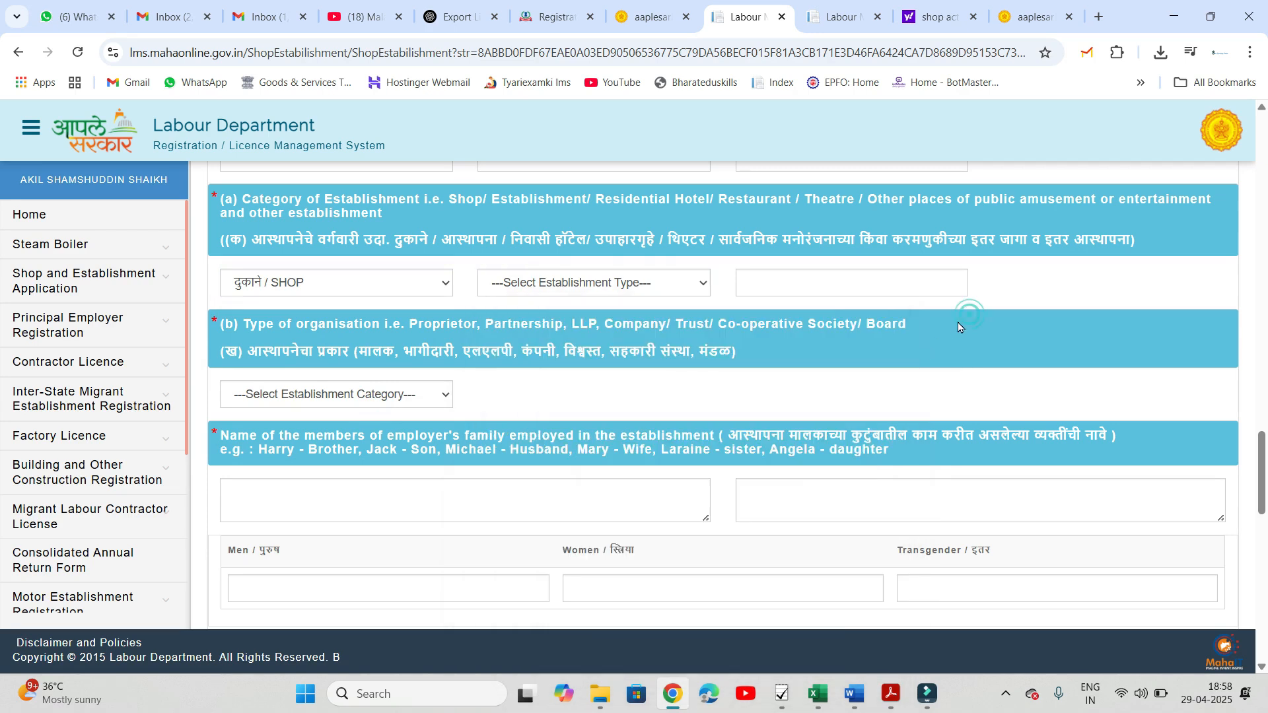
Step: Try PARTNERSHIP as the type of organisation, and settle on SELF OWNERSHIP (PROPRIETARY)
{"action": "scroll", "coordinate": [408, 376], "scroll_direction": "down", "scroll_amount": 2}
{"action": "scroll", "coordinate": [406, 373], "scroll_direction": "down", "scroll_amount": 2}
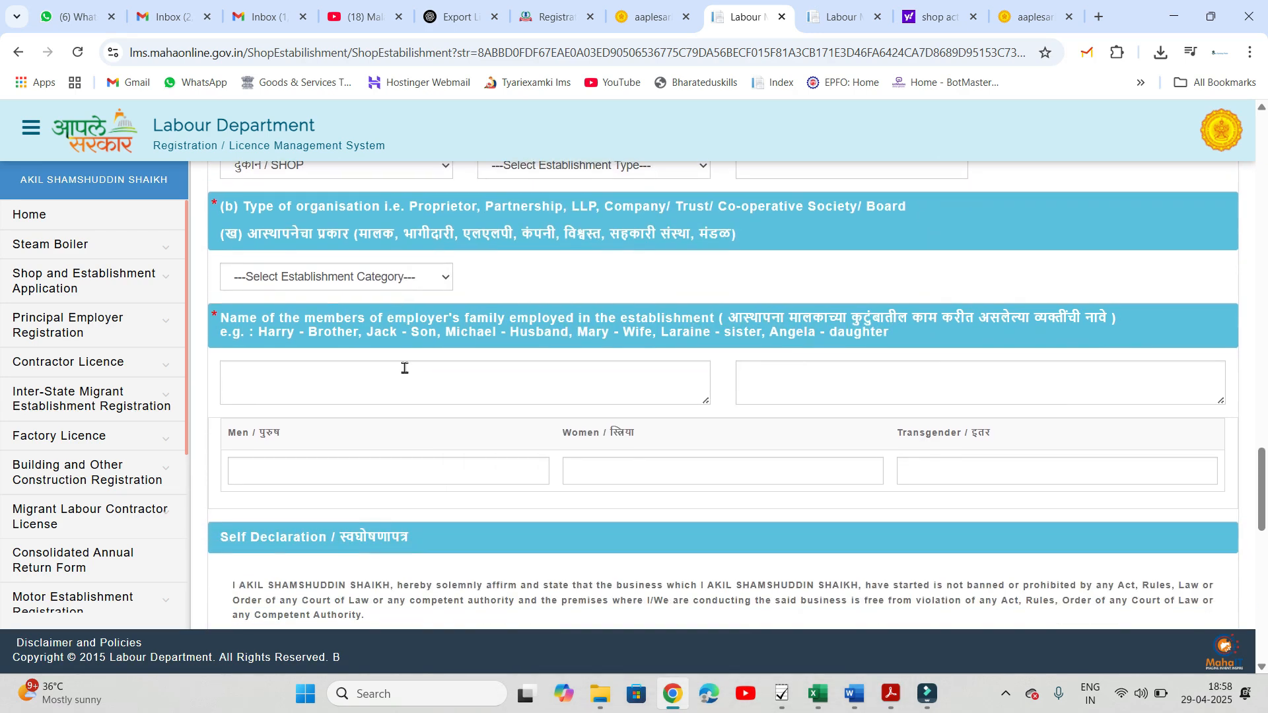
{"action": "left_click", "coordinate": [374, 284]}
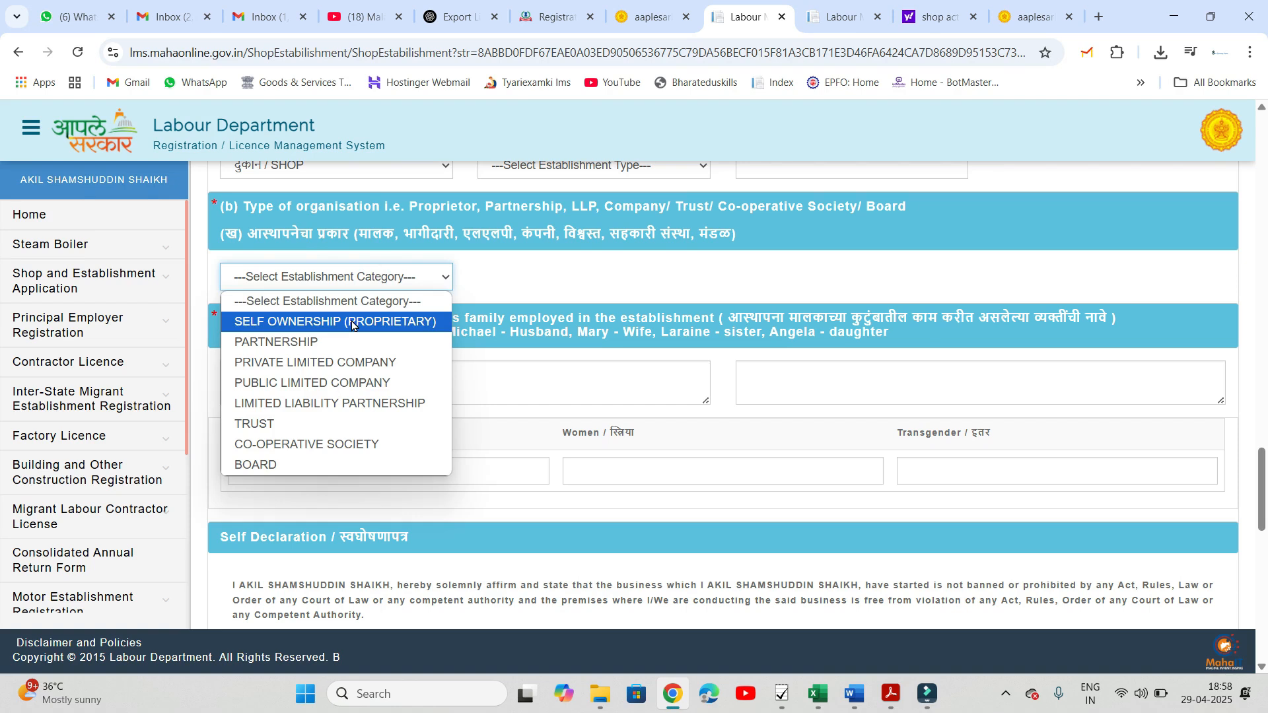
{"action": "left_click", "coordinate": [317, 339]}
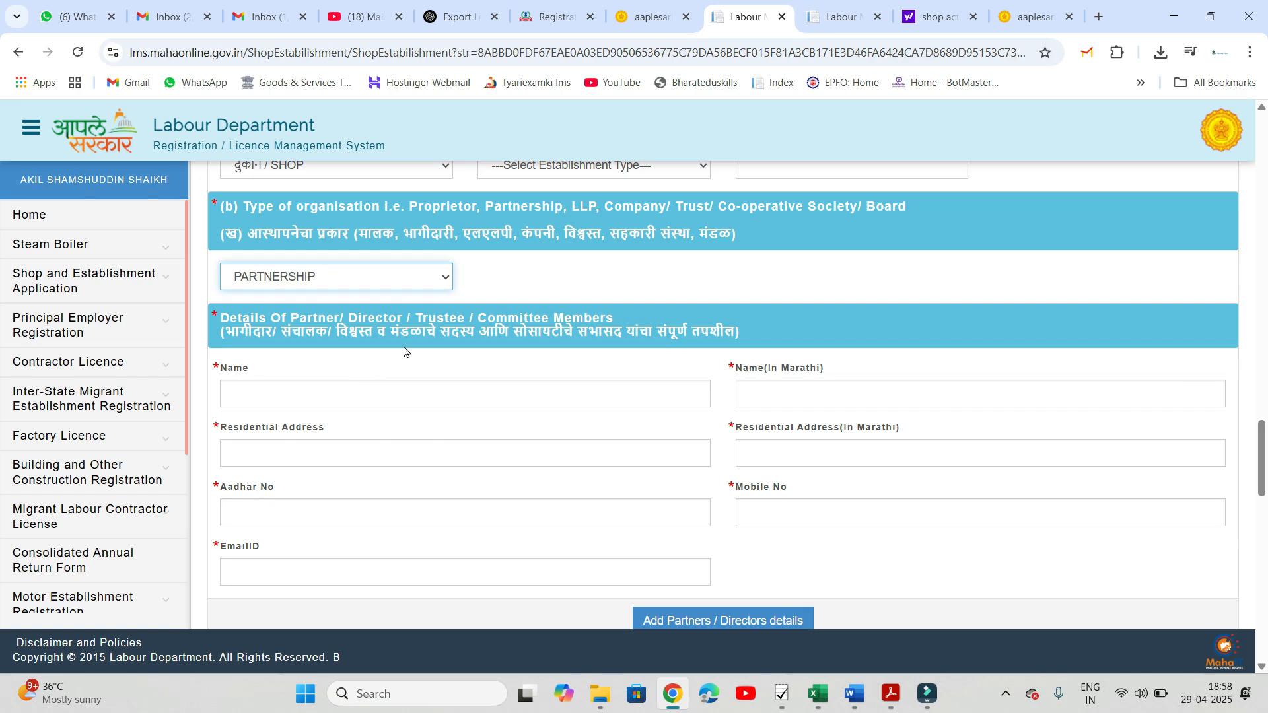
{"action": "left_click", "coordinate": [366, 282]}
{"action": "left_click", "coordinate": [360, 323]}
Step: Enter "n a" for the employer's family members employed and 0 for the men, women and transgender counts
{"action": "scroll", "coordinate": [440, 376], "scroll_direction": "down", "scroll_amount": 1}
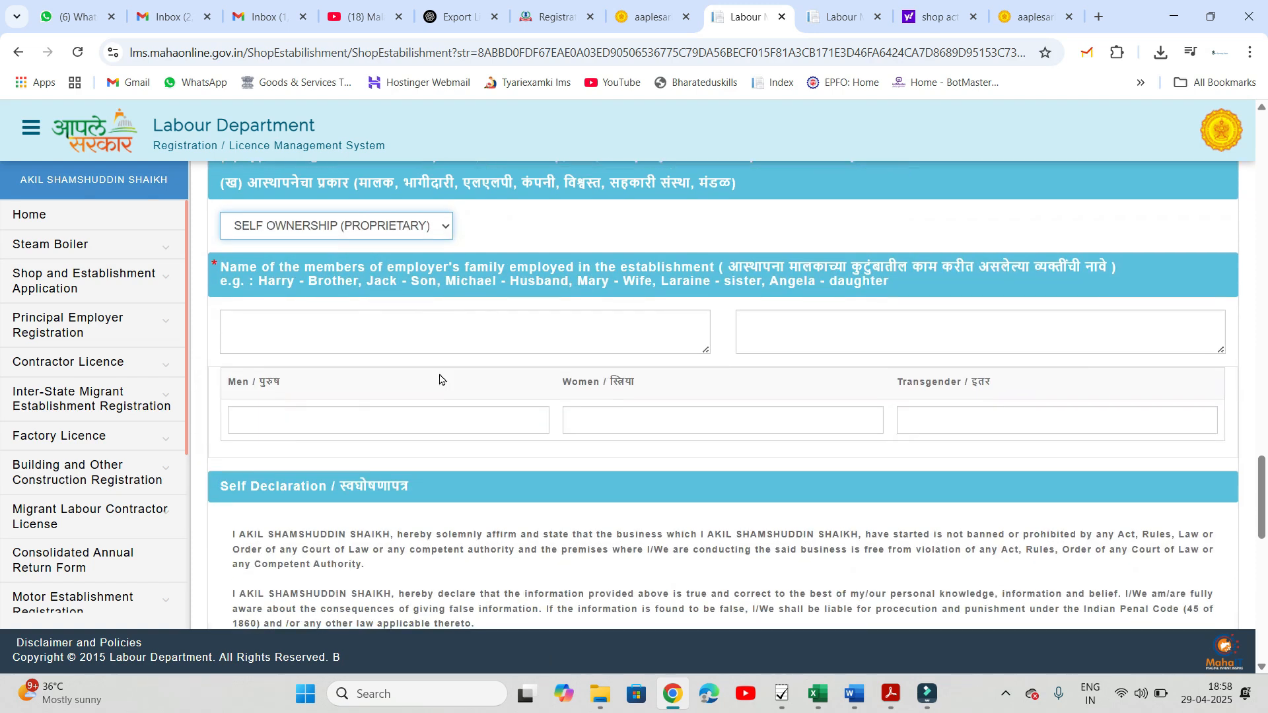
{"action": "left_click", "coordinate": [441, 317]}
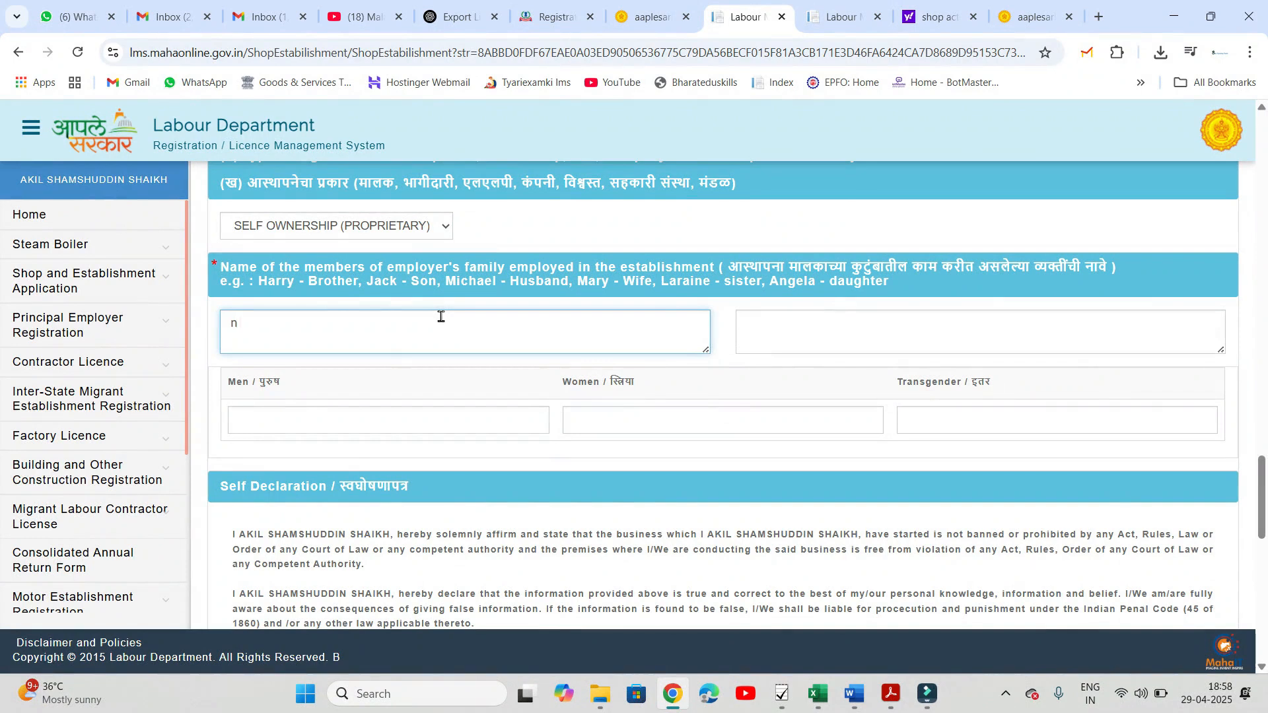
{"action": "key", "text": "Tab"}
{"action": "key", "text": "Tab"}
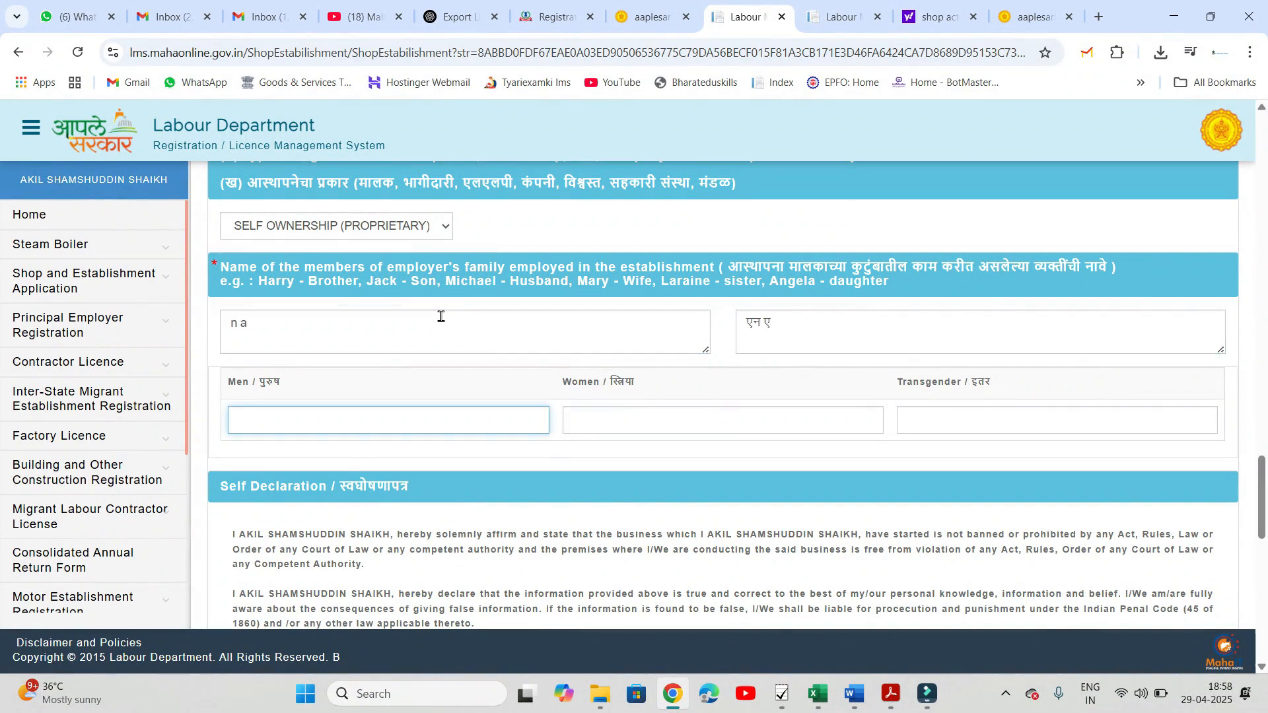
{"action": "type", "text": "0"}
{"action": "key", "text": "Tab"}
{"action": "type", "text": "0"}
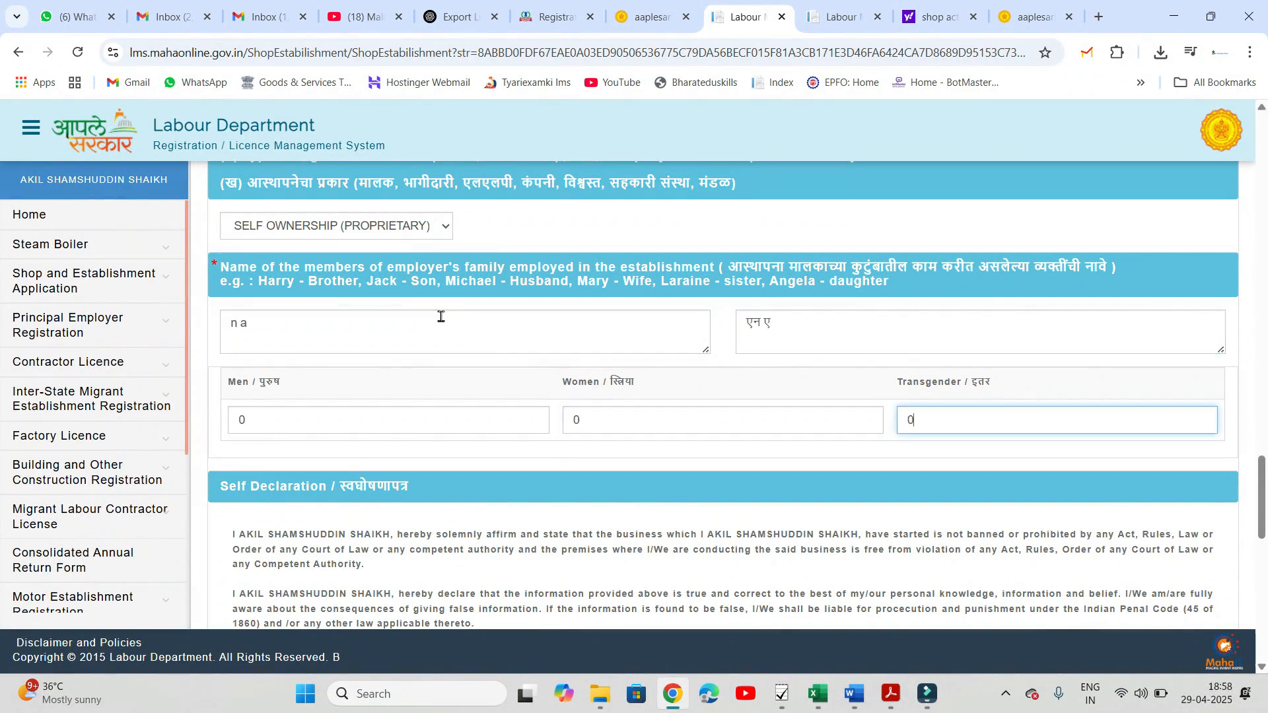
Step: Agree to the self declaration and save the application details
{"action": "scroll", "coordinate": [441, 320], "scroll_direction": "down", "scroll_amount": 10}
{"action": "left_click", "coordinate": [239, 387]}
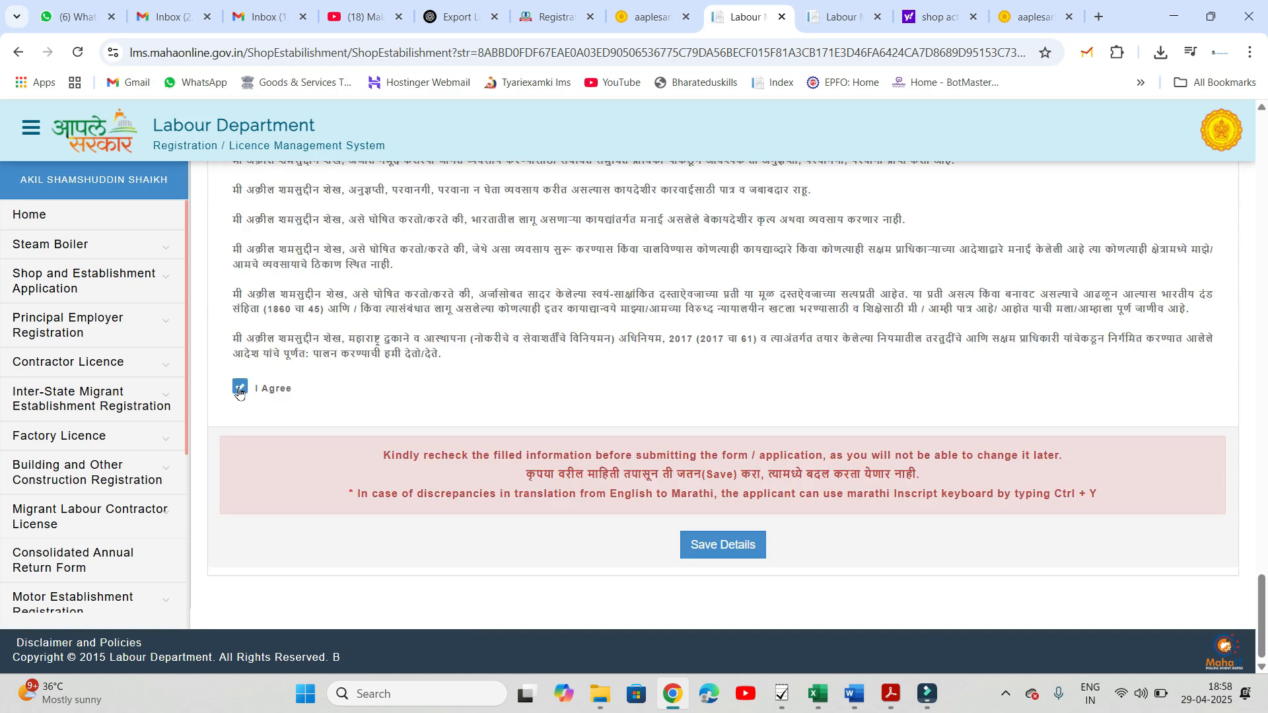
{"action": "left_click", "coordinate": [721, 557]}
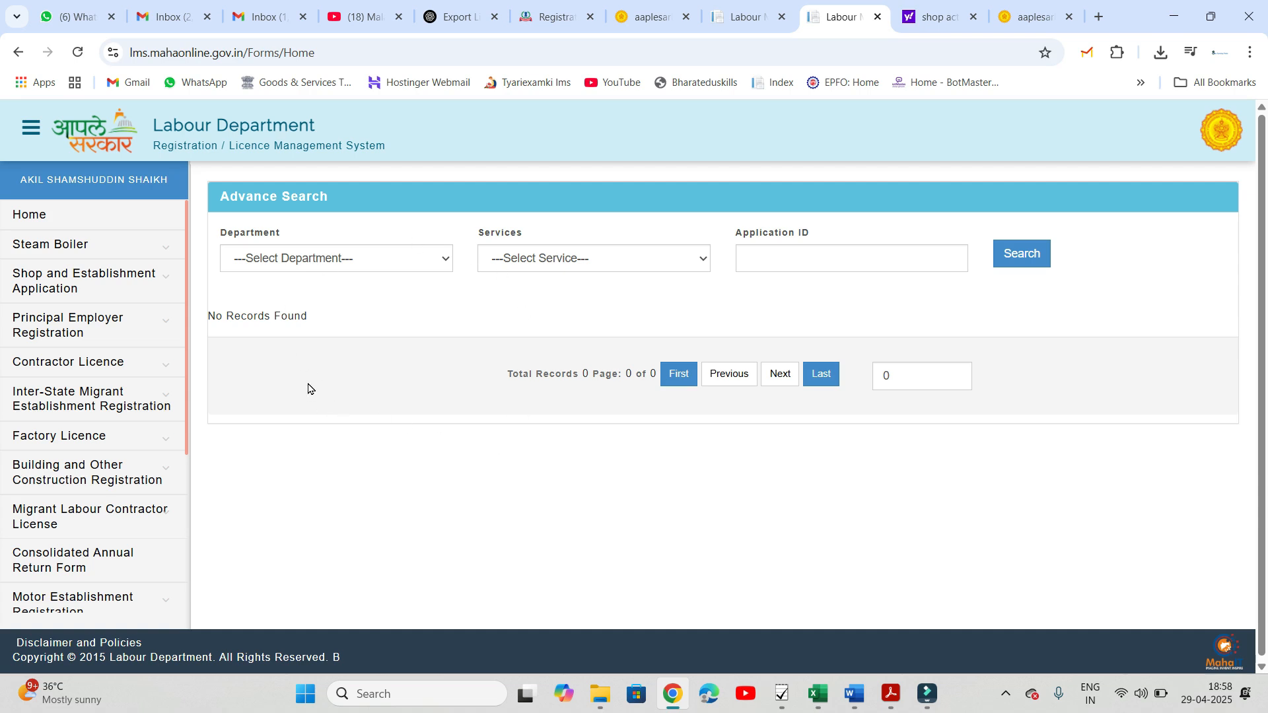
Step: Search the existing applications for the SHOP department
{"action": "left_click", "coordinate": [272, 266]}
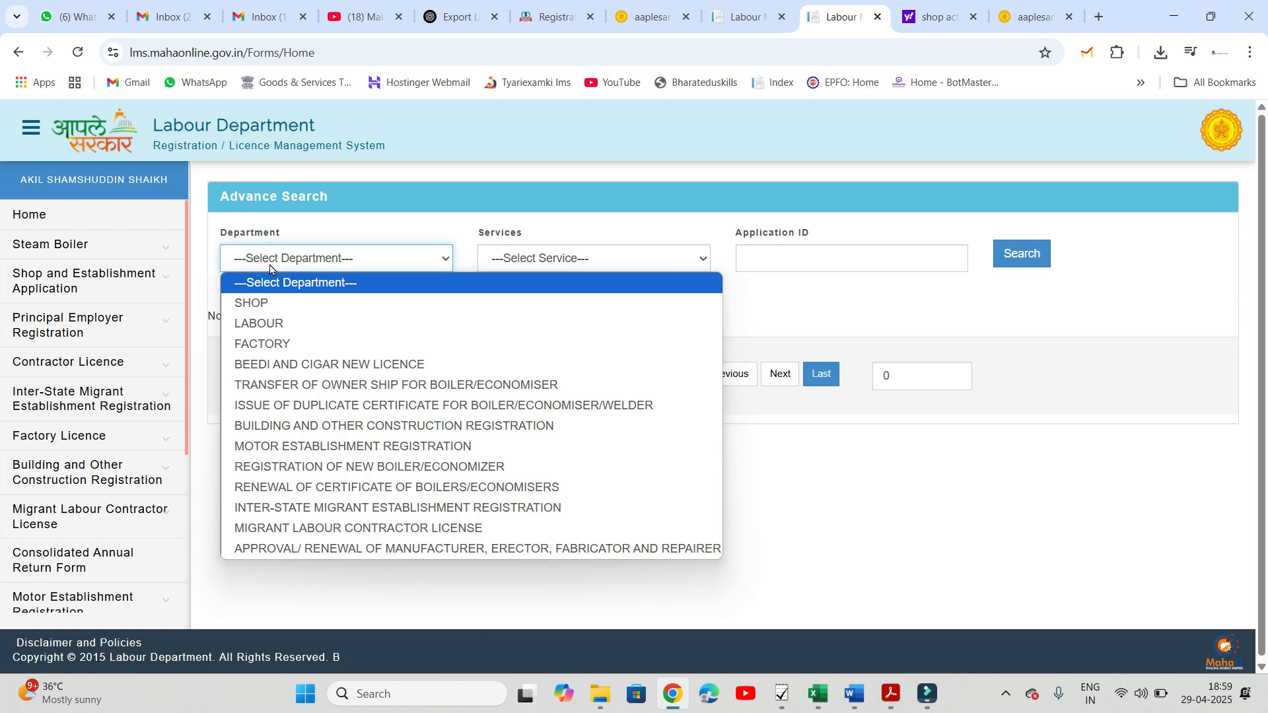
{"action": "left_click", "coordinate": [277, 302]}
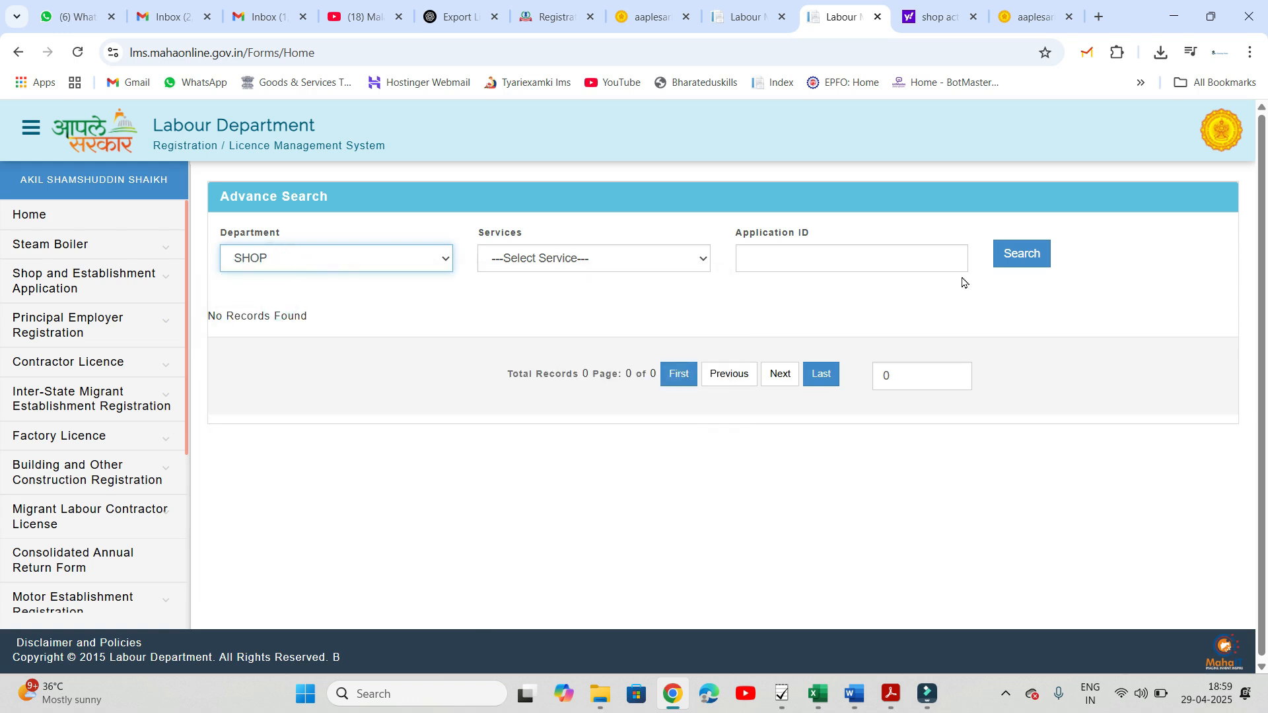
{"action": "left_click", "coordinate": [1021, 249]}
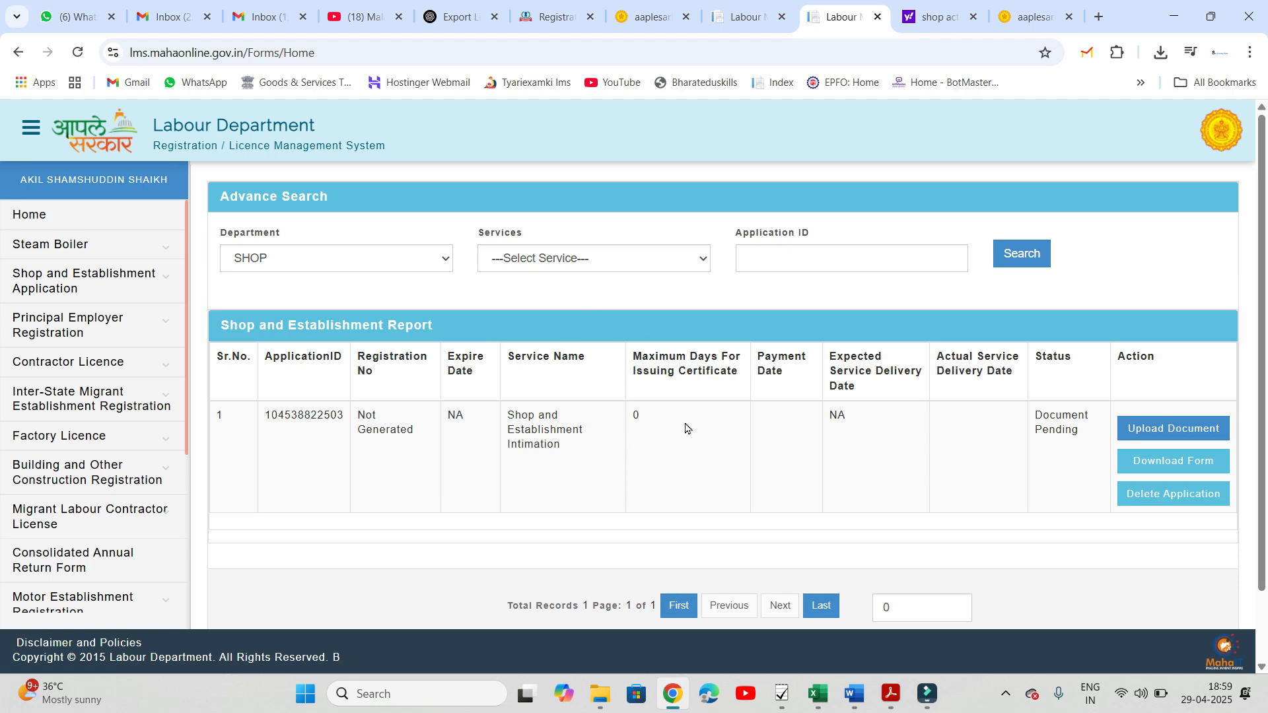
Step: Open the document upload for the Shop and Establishment Intimation application and examine the photograph and signature size requirements
{"action": "left_click", "coordinate": [1166, 430]}
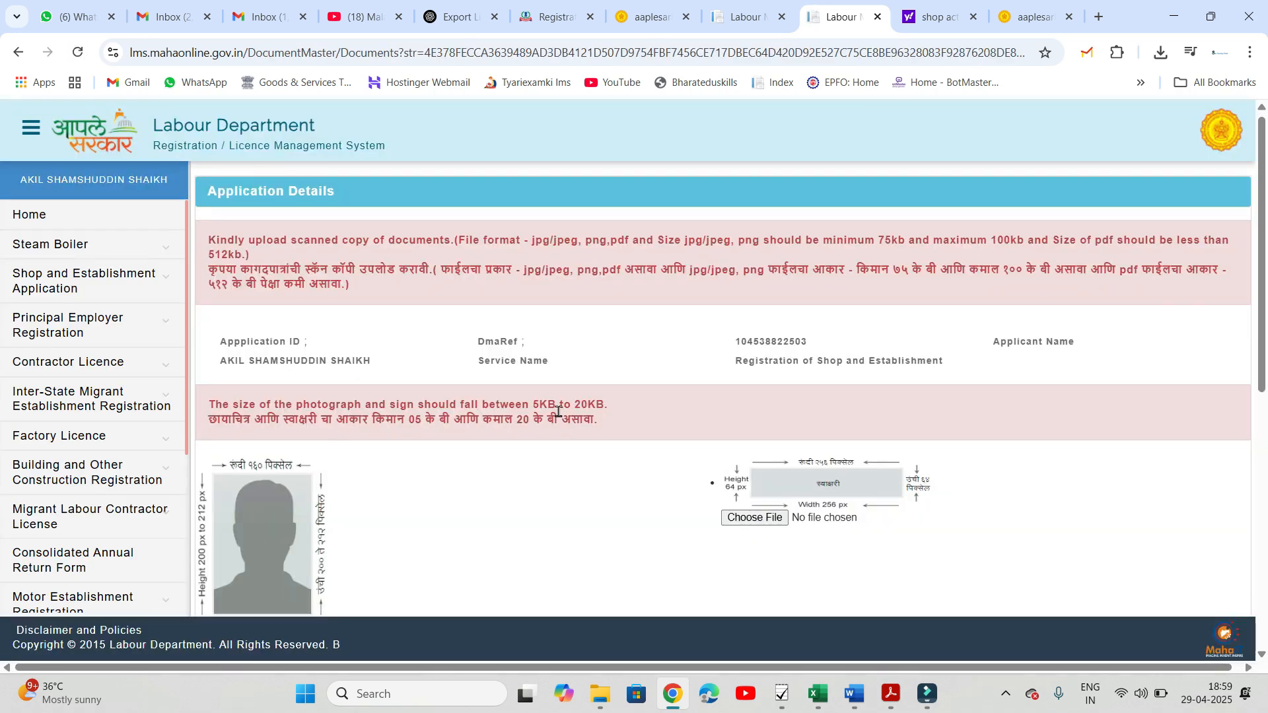
{"action": "scroll", "coordinate": [558, 413], "scroll_direction": "down", "scroll_amount": 2}
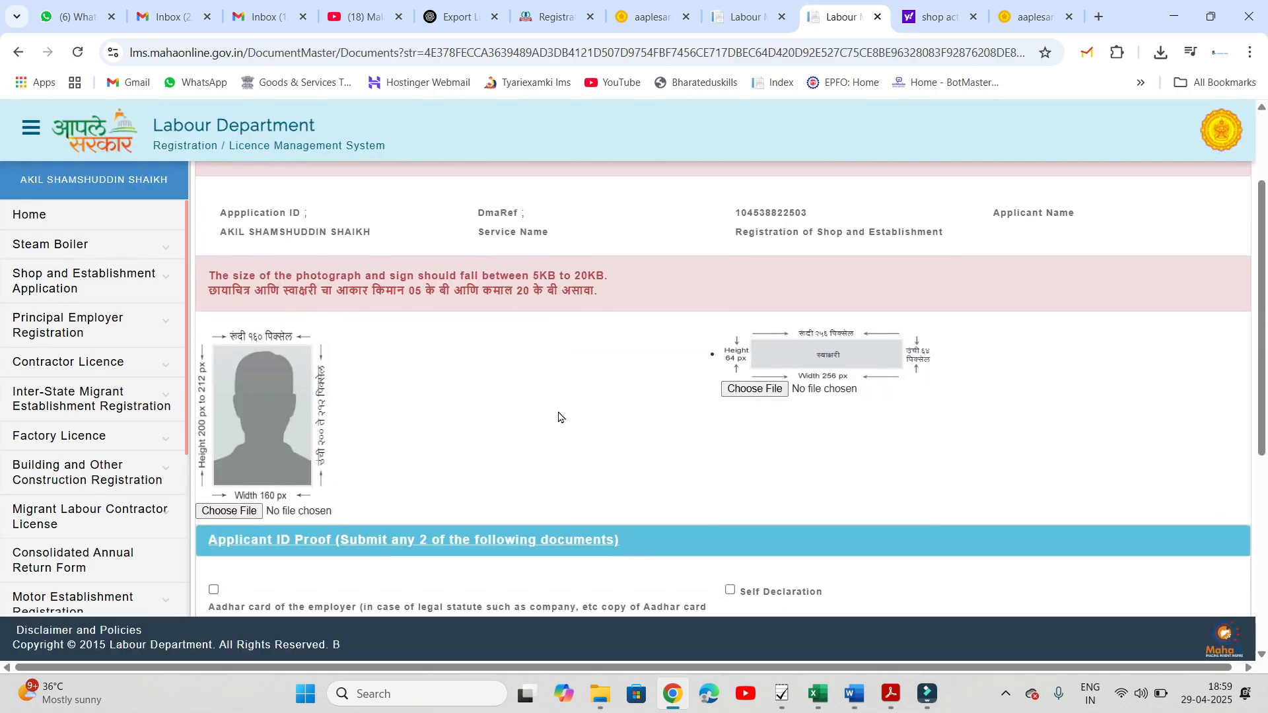
{"action": "scroll", "coordinate": [558, 417], "scroll_direction": "down", "scroll_amount": 1}
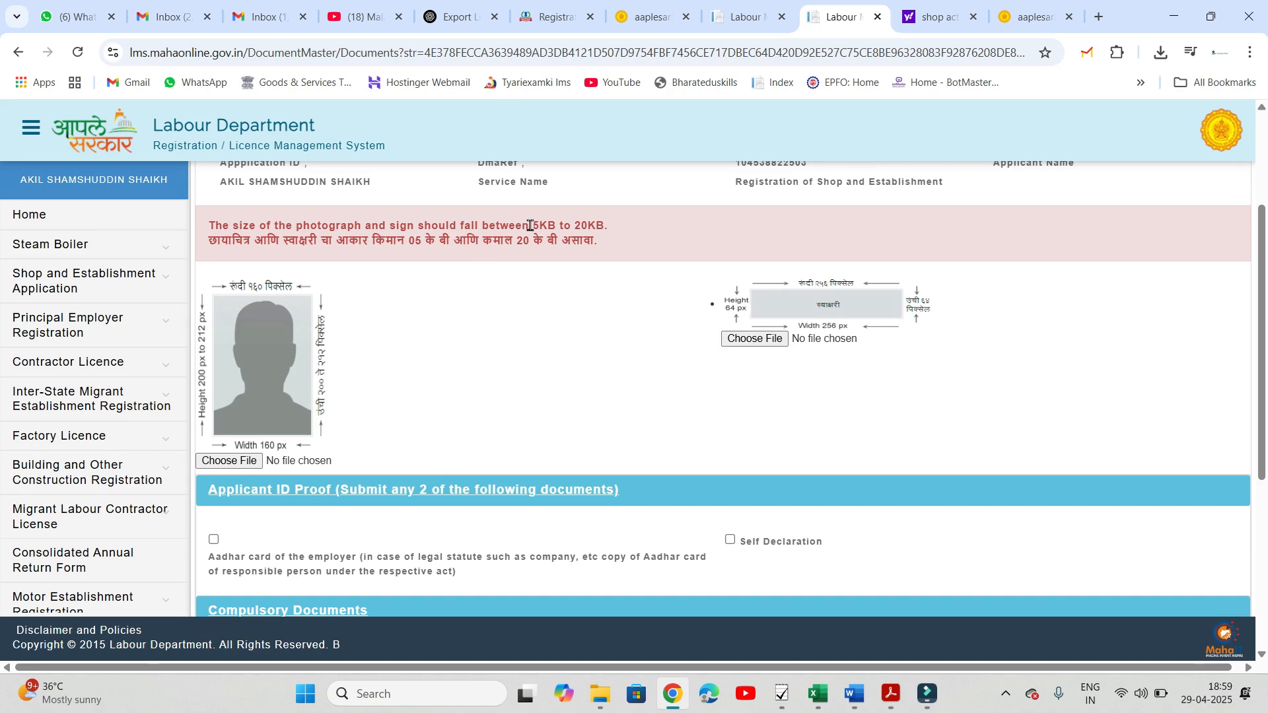
{"action": "left_click_drag", "start_coordinate": [531, 225], "coordinate": [601, 224]}
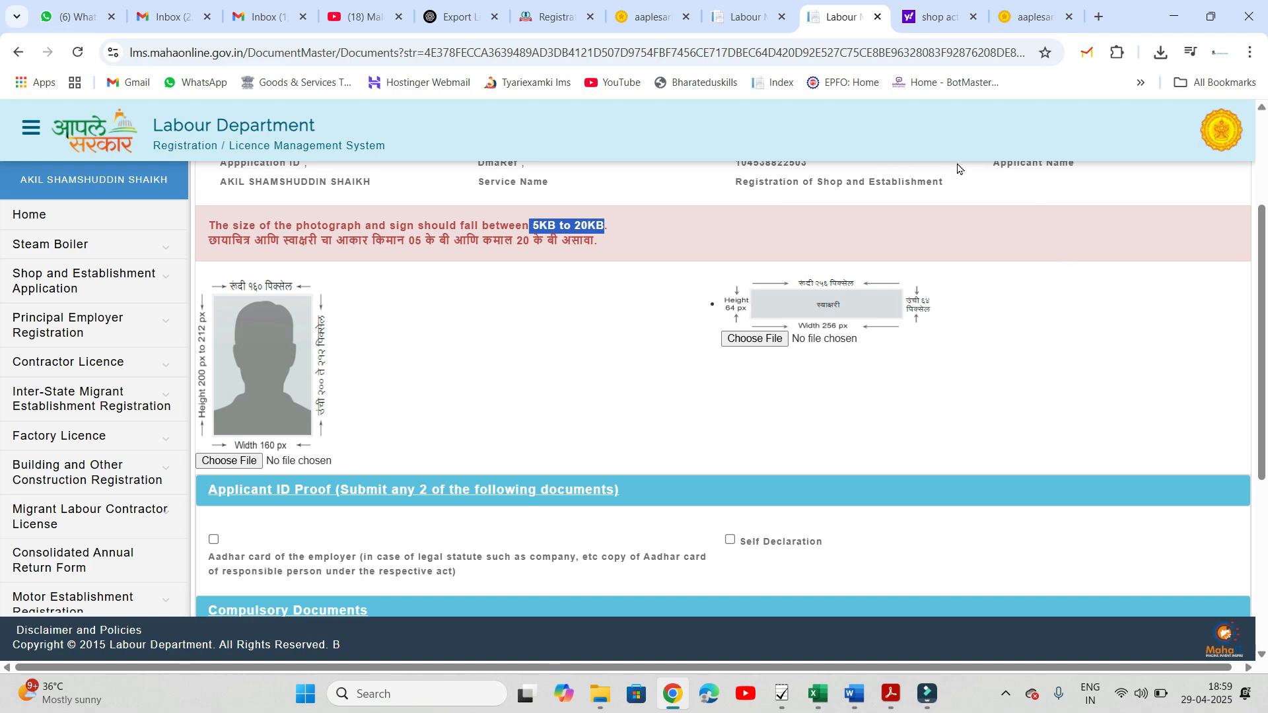
Step: Search the web for "jpg size reducer" in the Yahoo tab and open the reduceimages.com site
{"action": "left_click", "coordinate": [938, 18]}
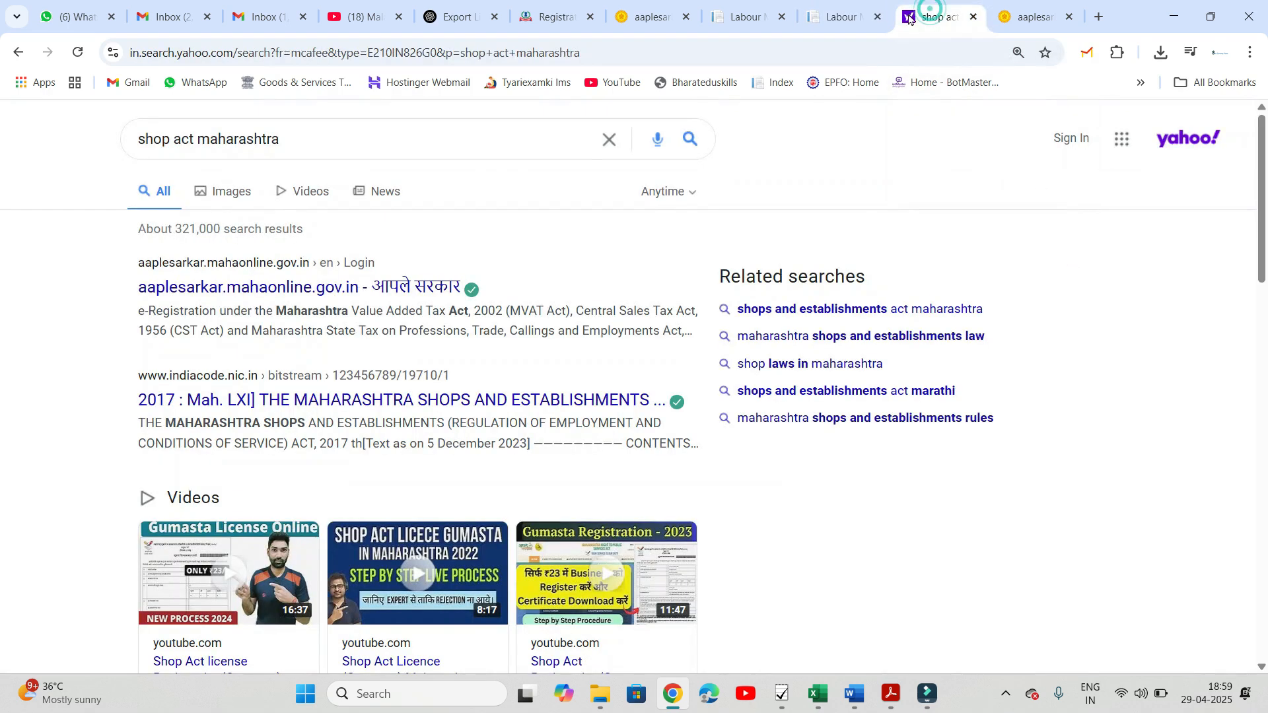
{"action": "left_click", "coordinate": [603, 49]}
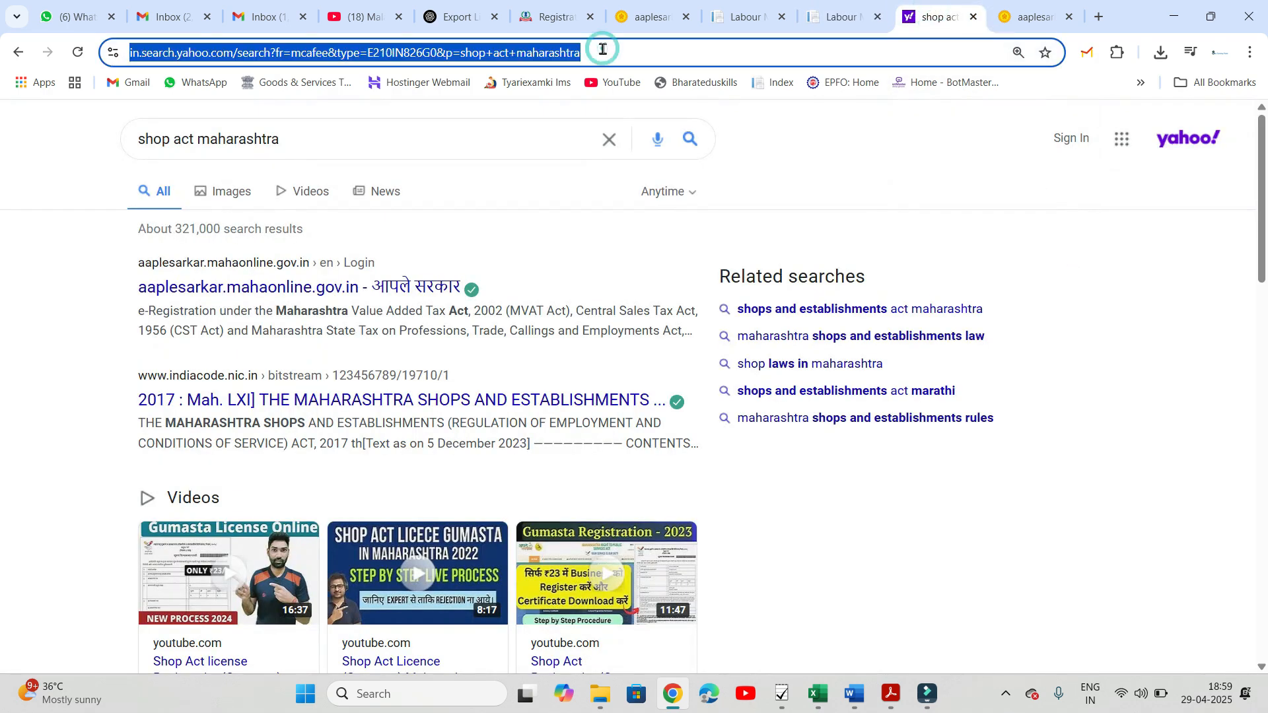
{"action": "type", "text": "jp"}
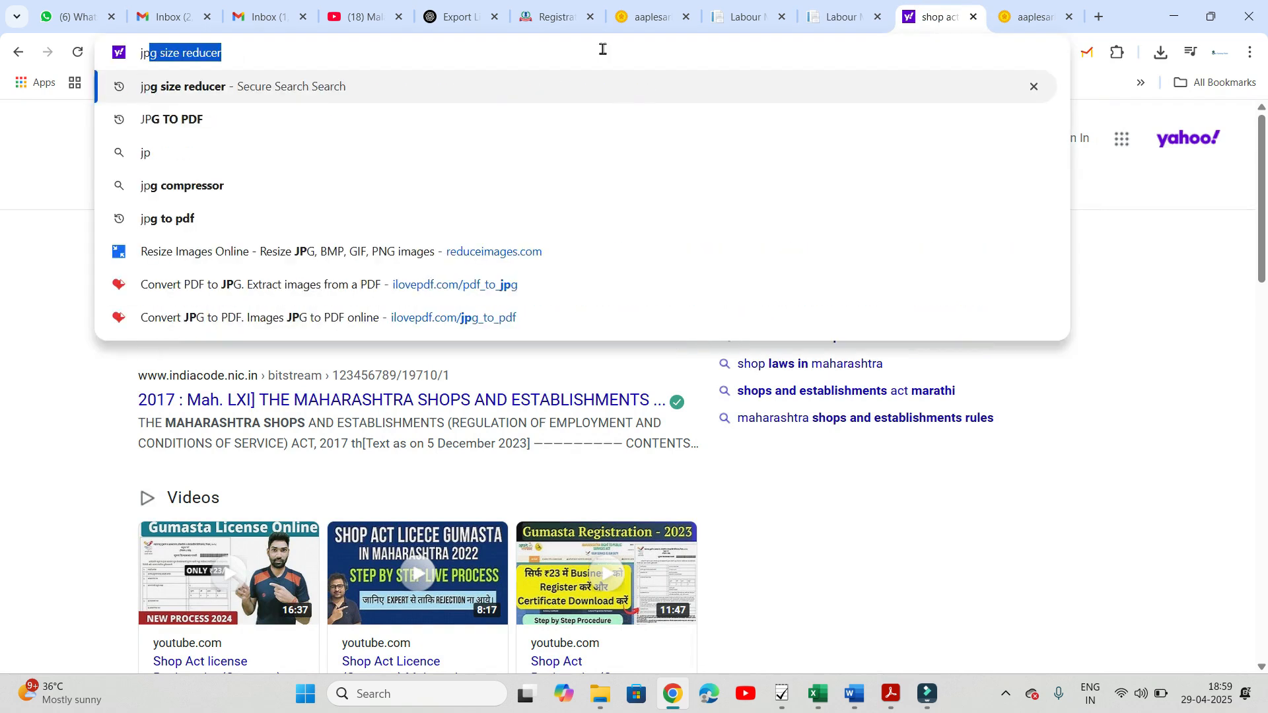
{"action": "key", "text": "Return"}
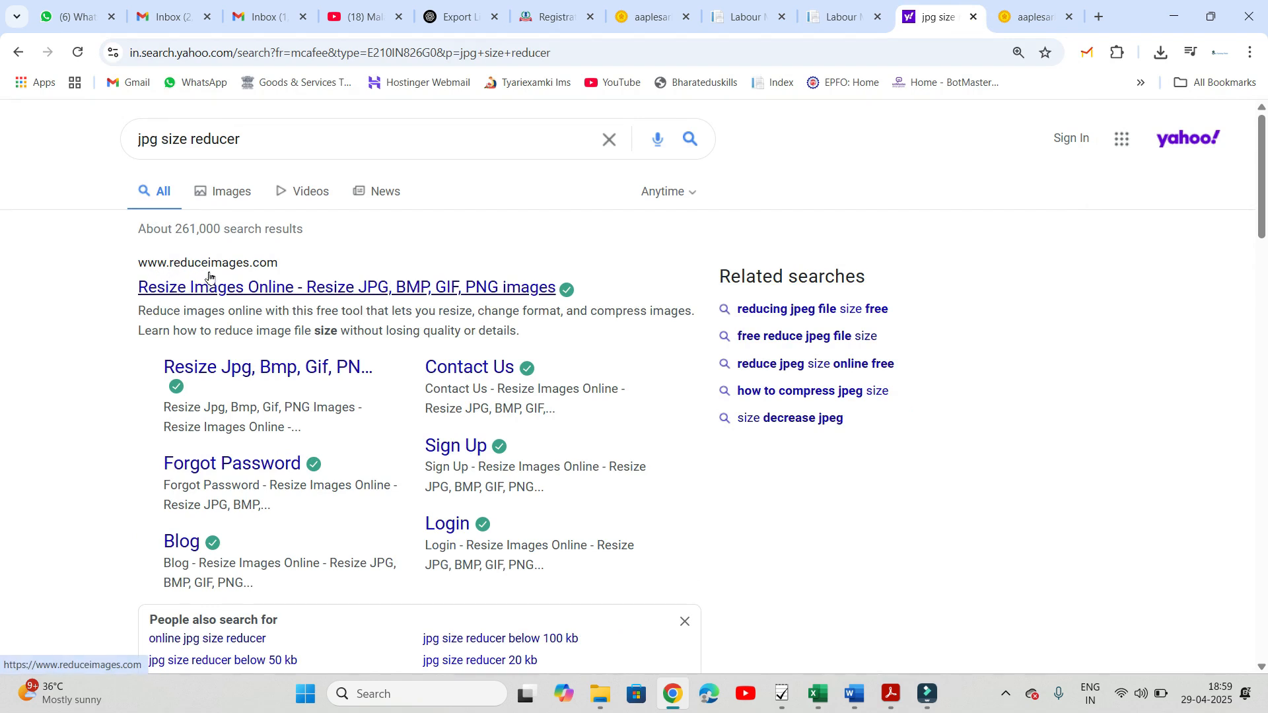
{"action": "left_click", "coordinate": [242, 291]}
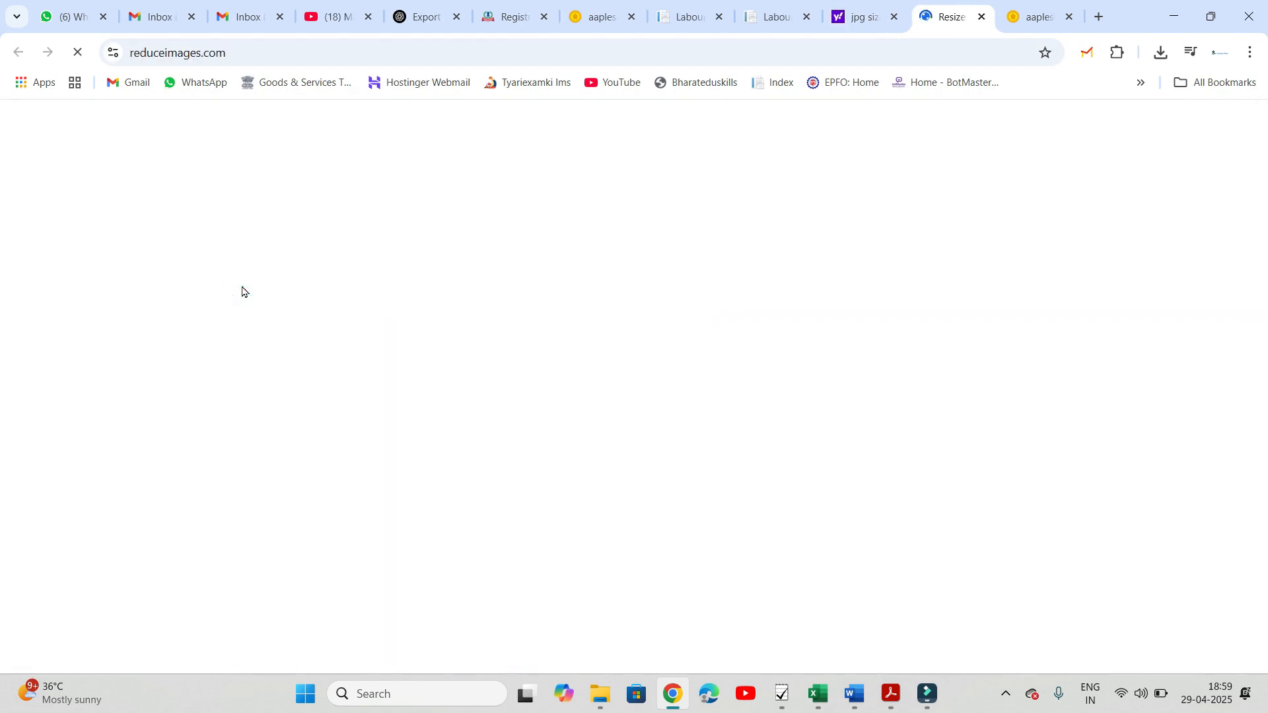
Step: Load the ID card image "WhatsApp Image 2025-04-28 at 10.44.35 AM" from Downloads into the image resizer
{"action": "left_click", "coordinate": [593, 486]}
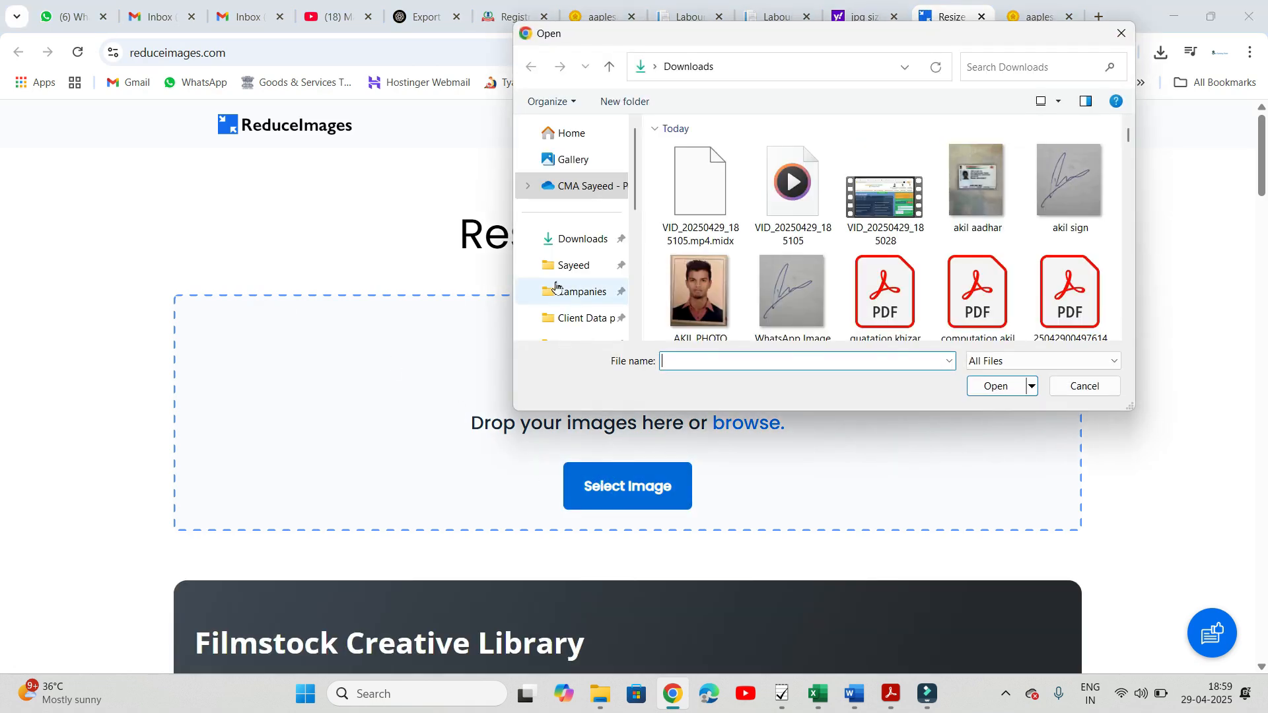
{"action": "scroll", "coordinate": [799, 280], "scroll_direction": "down", "scroll_amount": 2}
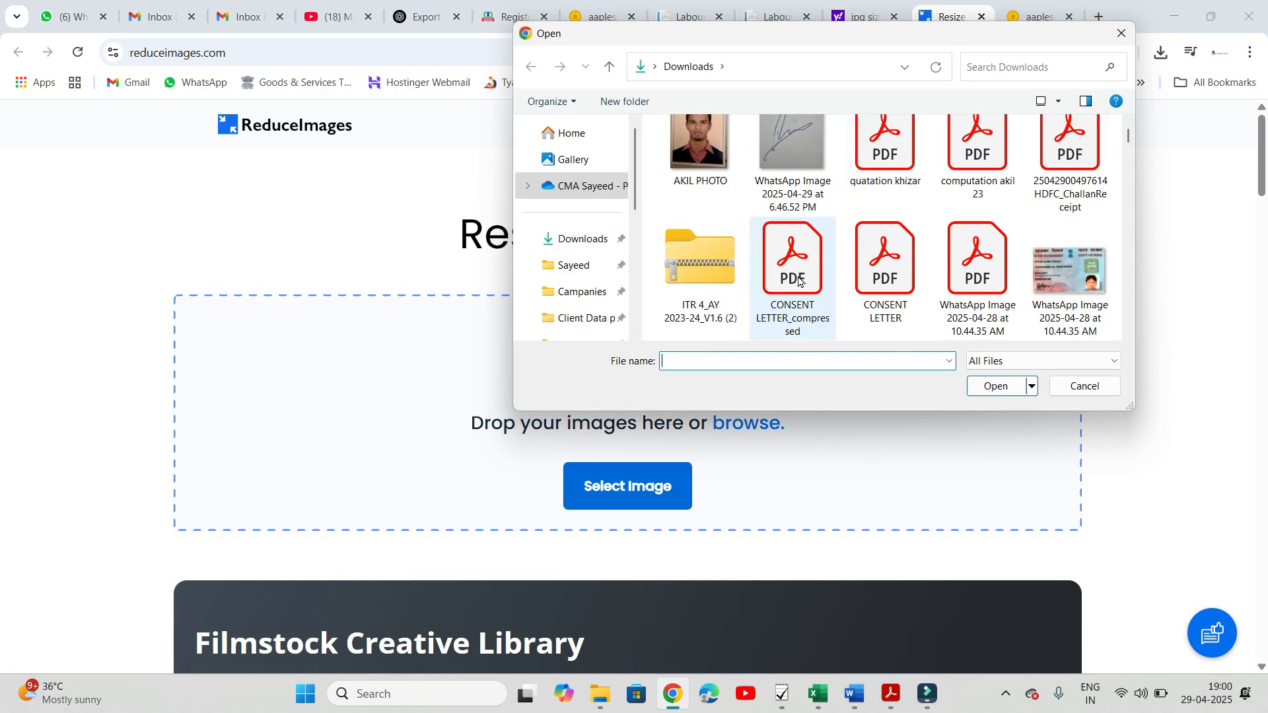
{"action": "double_click", "coordinate": [1069, 271]}
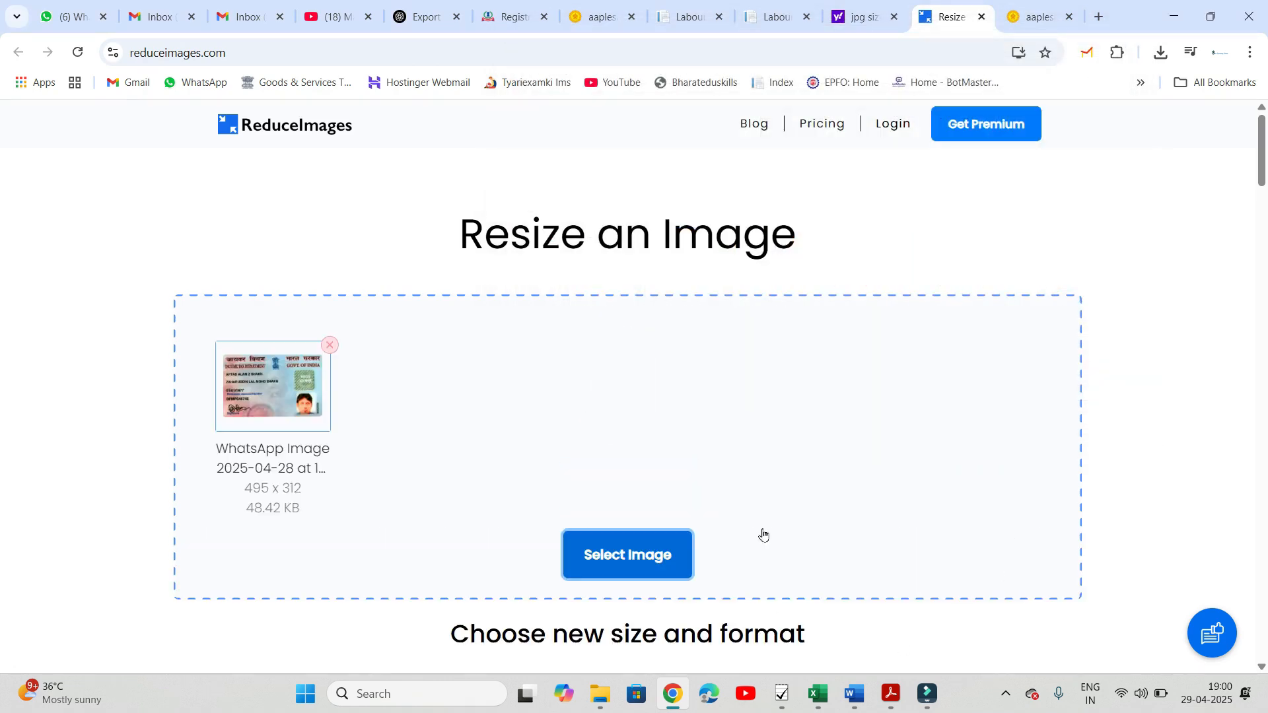
Step: Set the JPG quality to 50% and resize the loaded image
{"action": "scroll", "coordinate": [770, 493], "scroll_direction": "down", "scroll_amount": 7}
{"action": "double_click", "coordinate": [601, 490]}
{"action": "scroll", "coordinate": [405, 487], "scroll_direction": "up", "scroll_amount": 3}
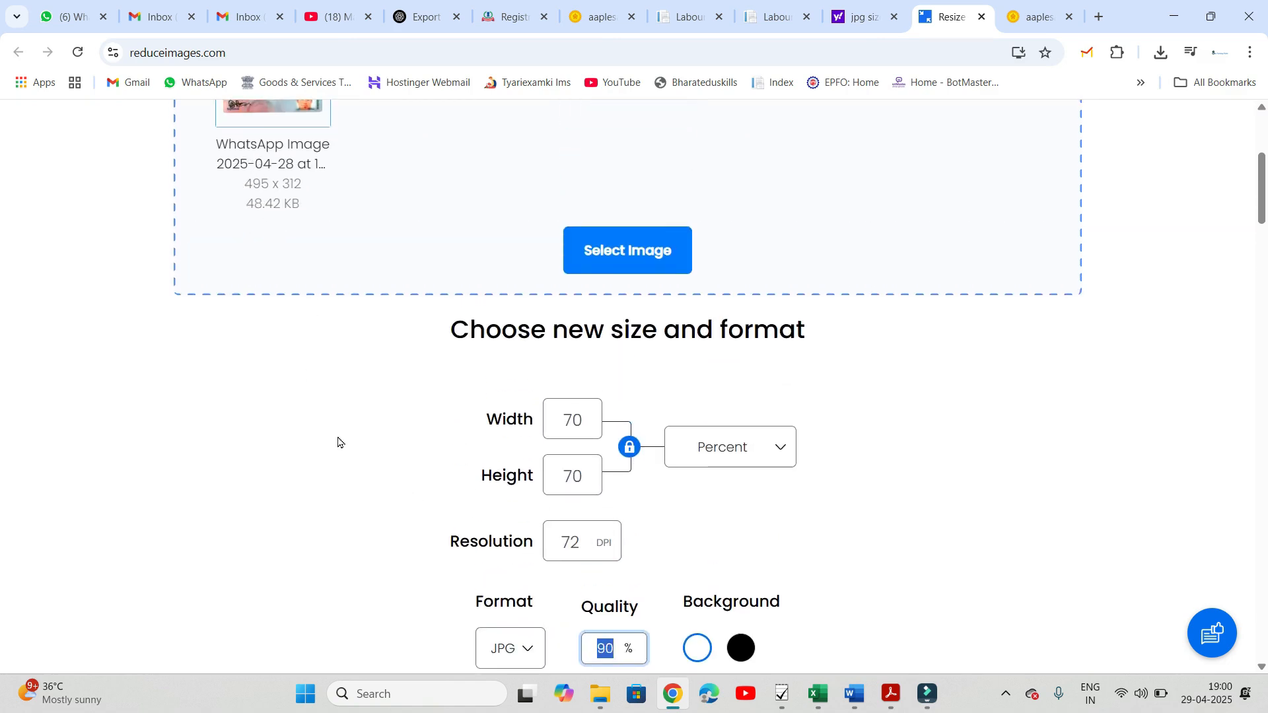
{"action": "scroll", "coordinate": [339, 441], "scroll_direction": "down", "scroll_amount": 3}
{"action": "type", "text": "50"}
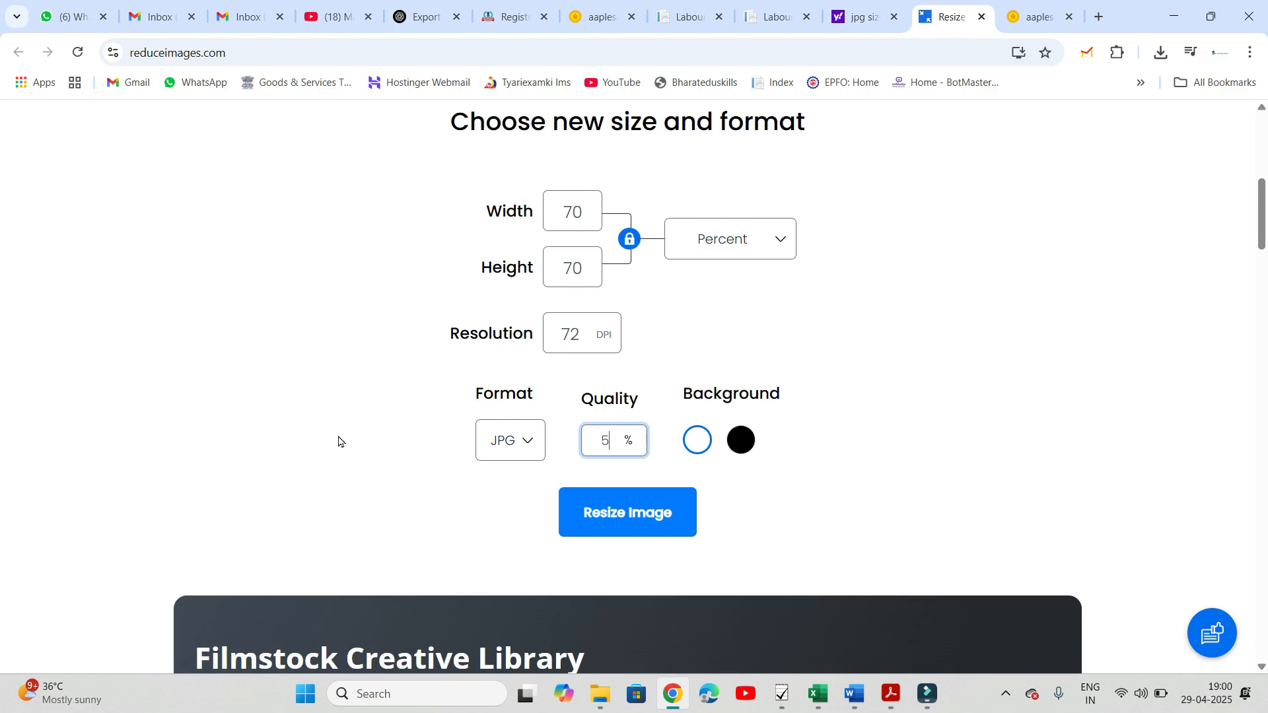
{"action": "left_click", "coordinate": [575, 515]}
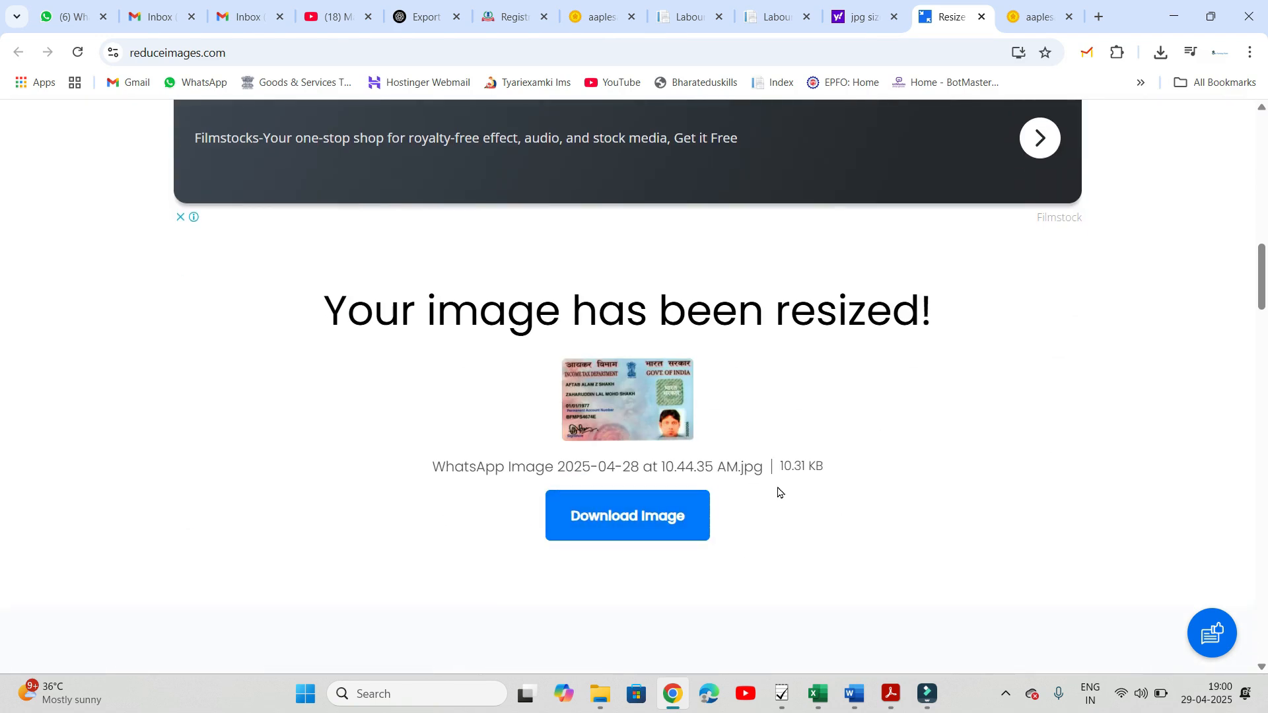
{"action": "scroll", "coordinate": [779, 492], "scroll_direction": "up", "scroll_amount": 7}
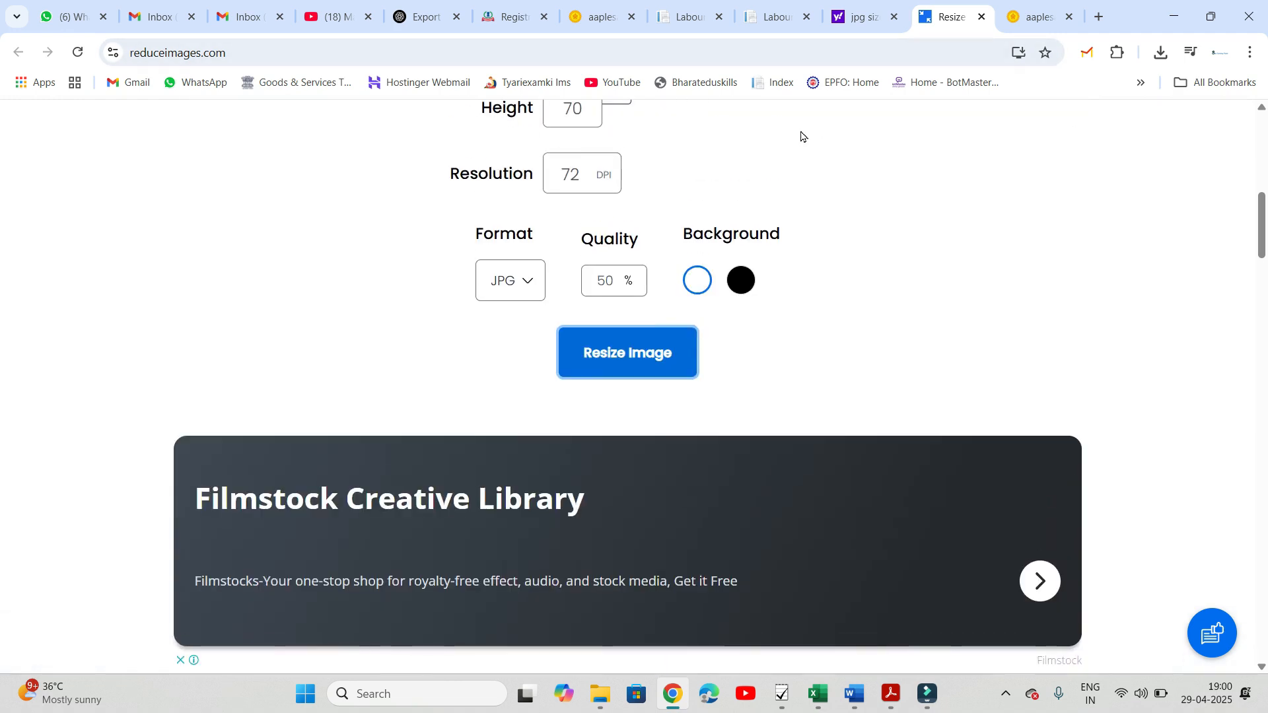
Step: Return to the Labour Department document page and attach the applicant's photo and signature images from Downloads
{"action": "left_click", "coordinate": [776, 5]}
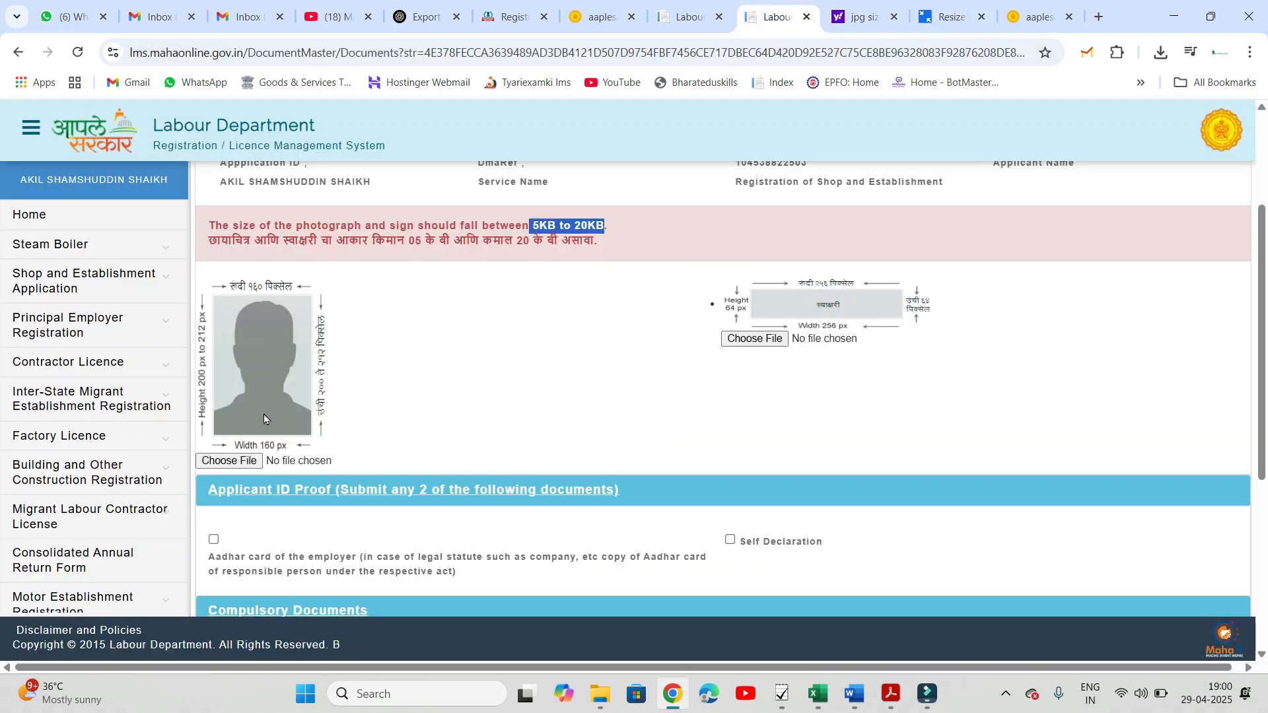
{"action": "left_click", "coordinate": [231, 462]}
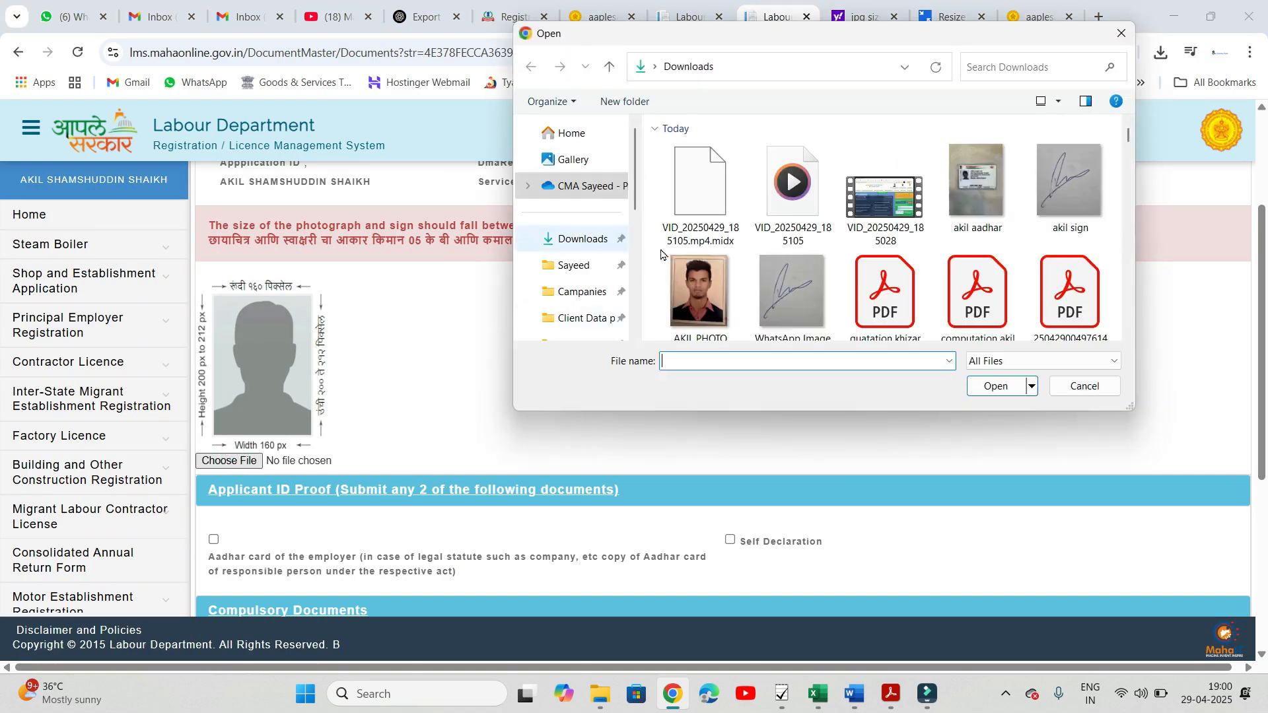
{"action": "double_click", "coordinate": [699, 290]}
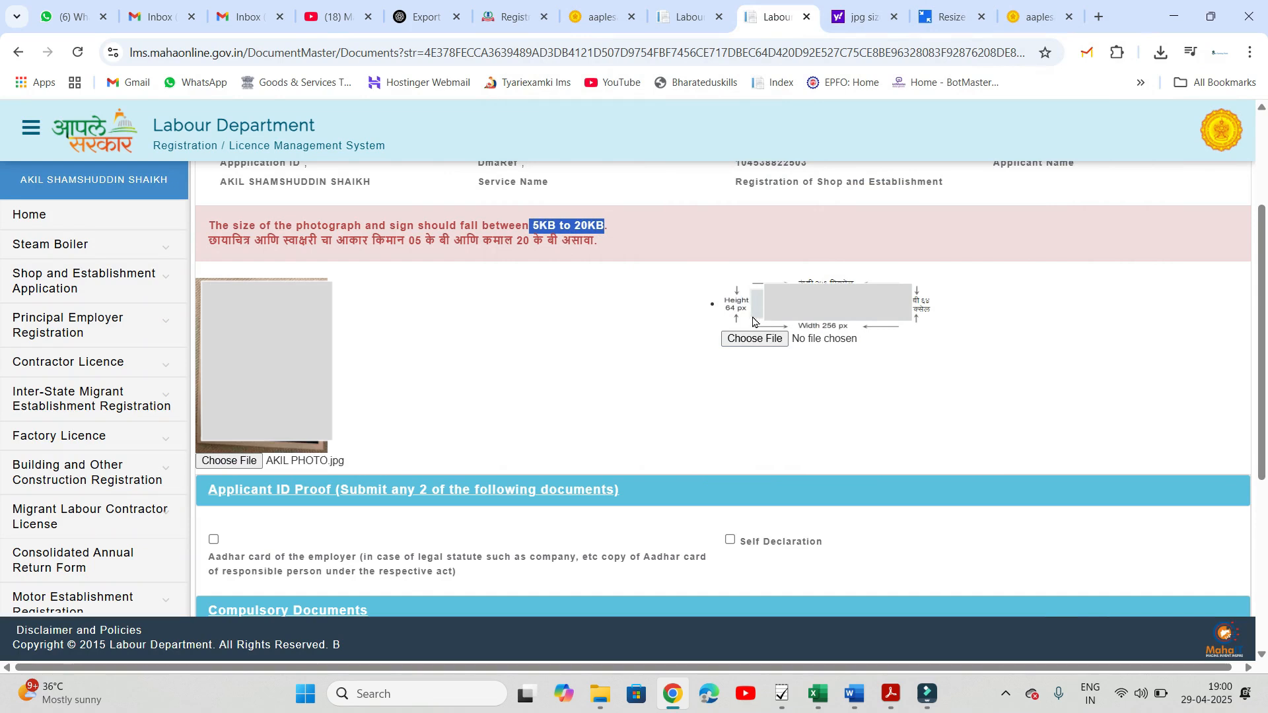
{"action": "left_click", "coordinate": [760, 339]}
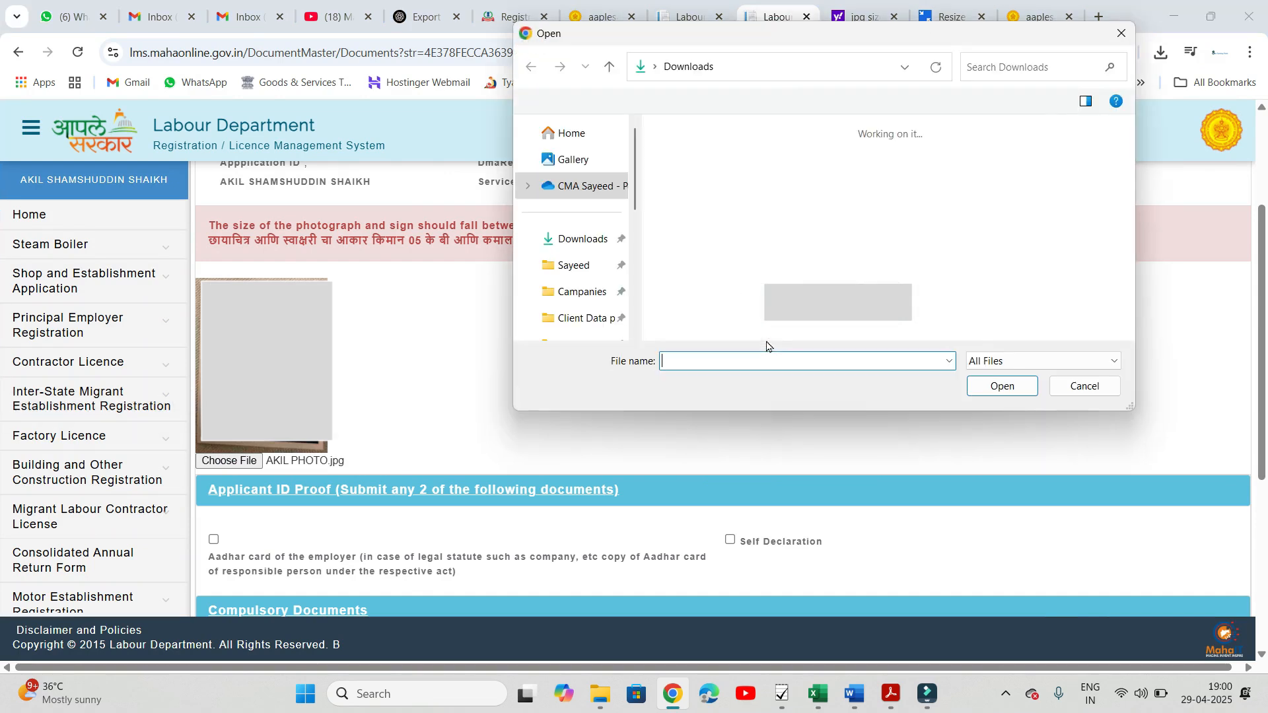
{"action": "left_click", "coordinate": [1037, 209]}
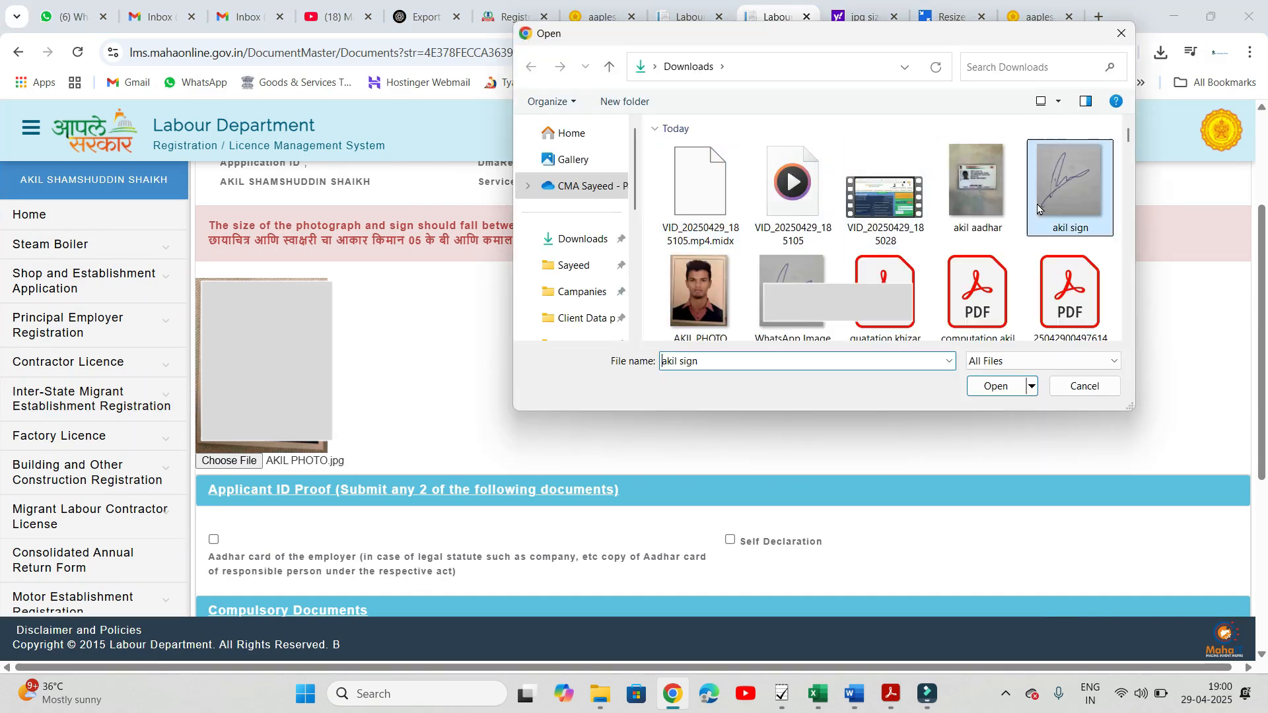
{"action": "double_click", "coordinate": [1038, 209]}
Step: Select the Aadhaar card and Self Declaration ID proofs and attach the Aadhaar image from Downloads to both
{"action": "scroll", "coordinate": [606, 444], "scroll_direction": "down", "scroll_amount": 2}
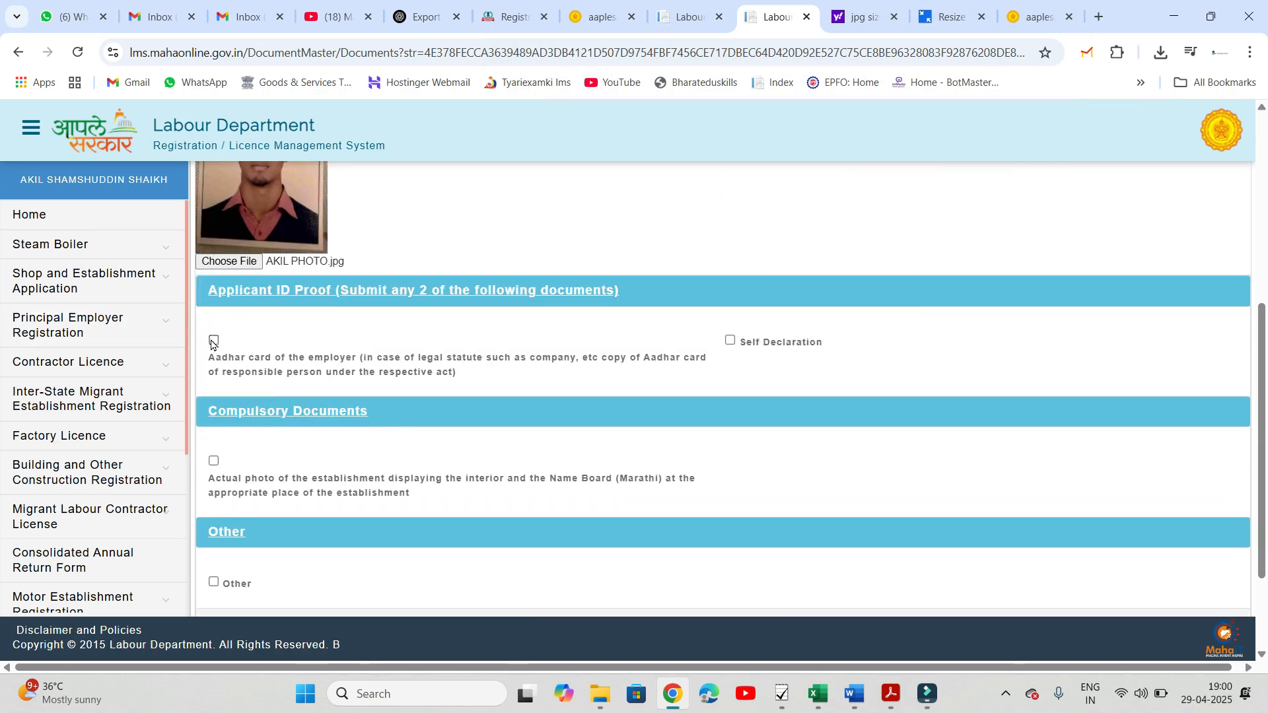
{"action": "left_click", "coordinate": [213, 341]}
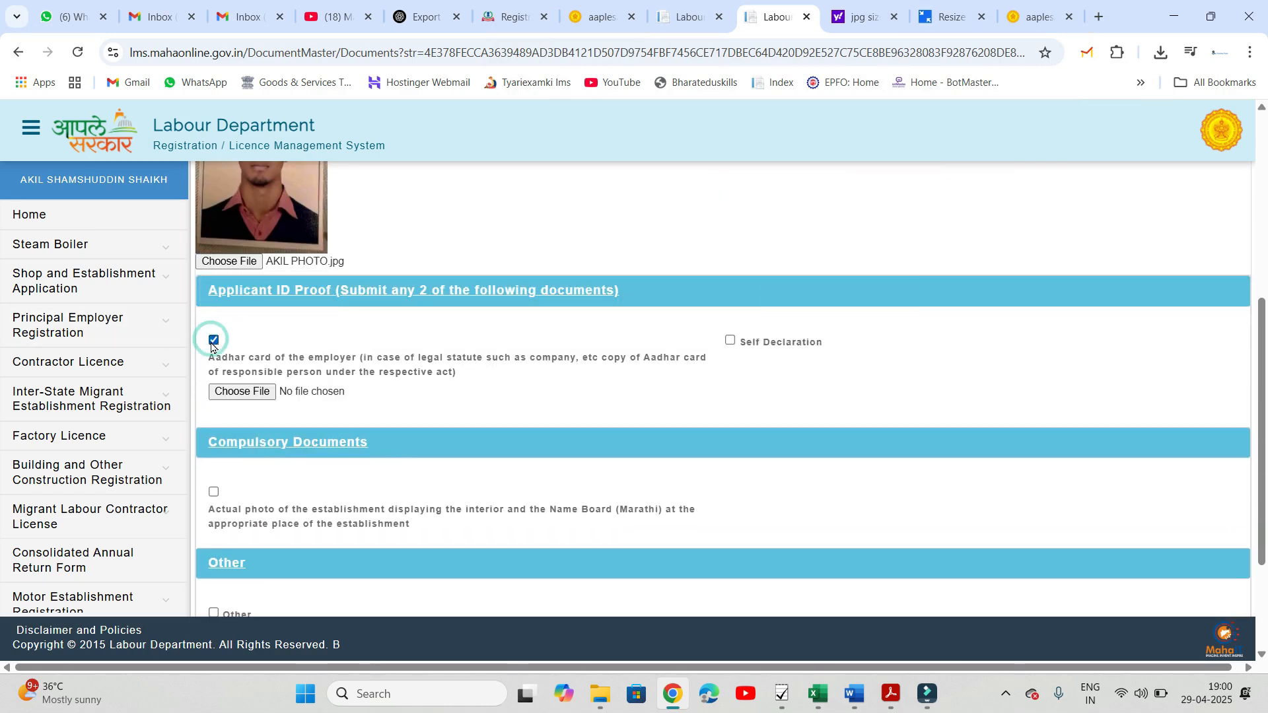
{"action": "left_click", "coordinate": [241, 392]}
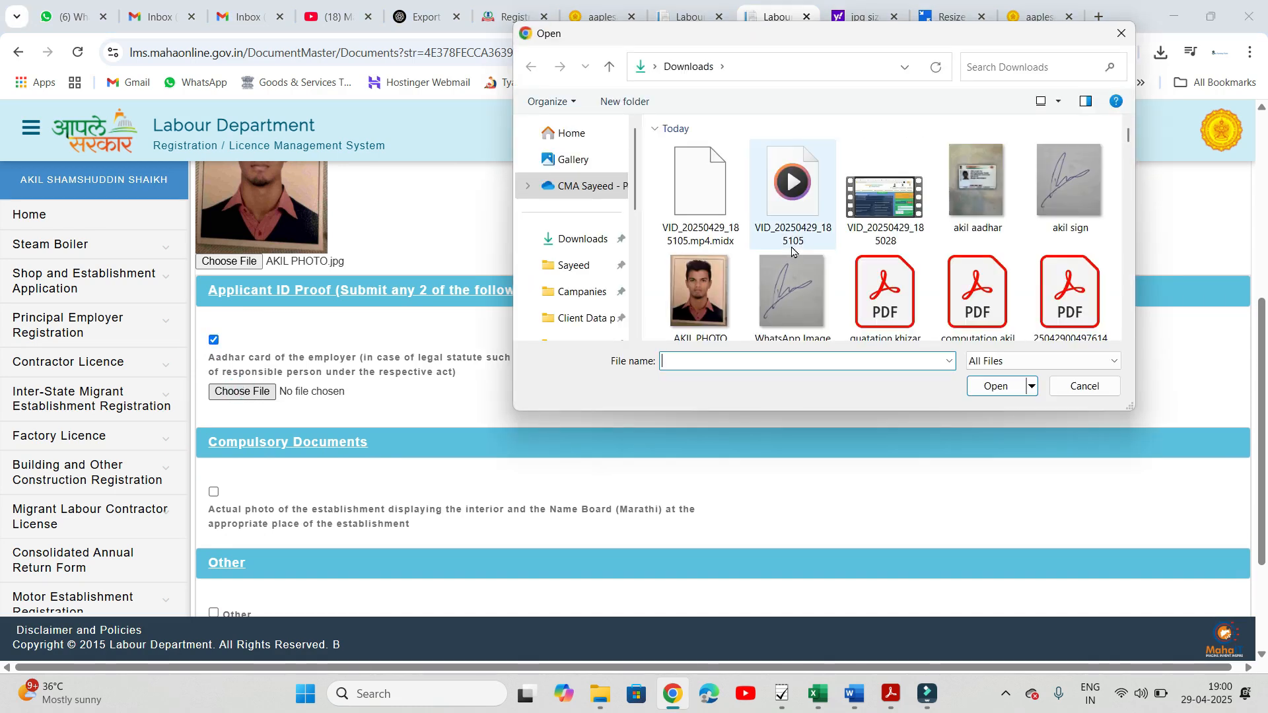
{"action": "double_click", "coordinate": [980, 200]}
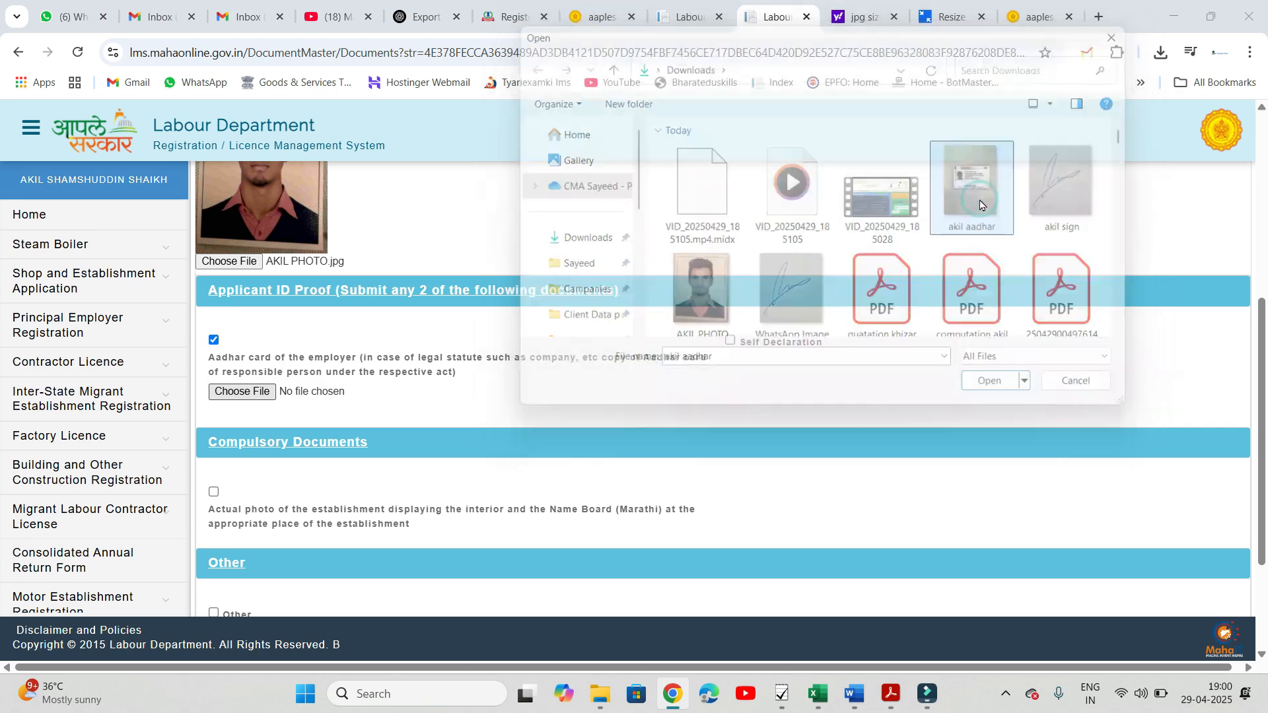
{"action": "left_click", "coordinate": [730, 342]}
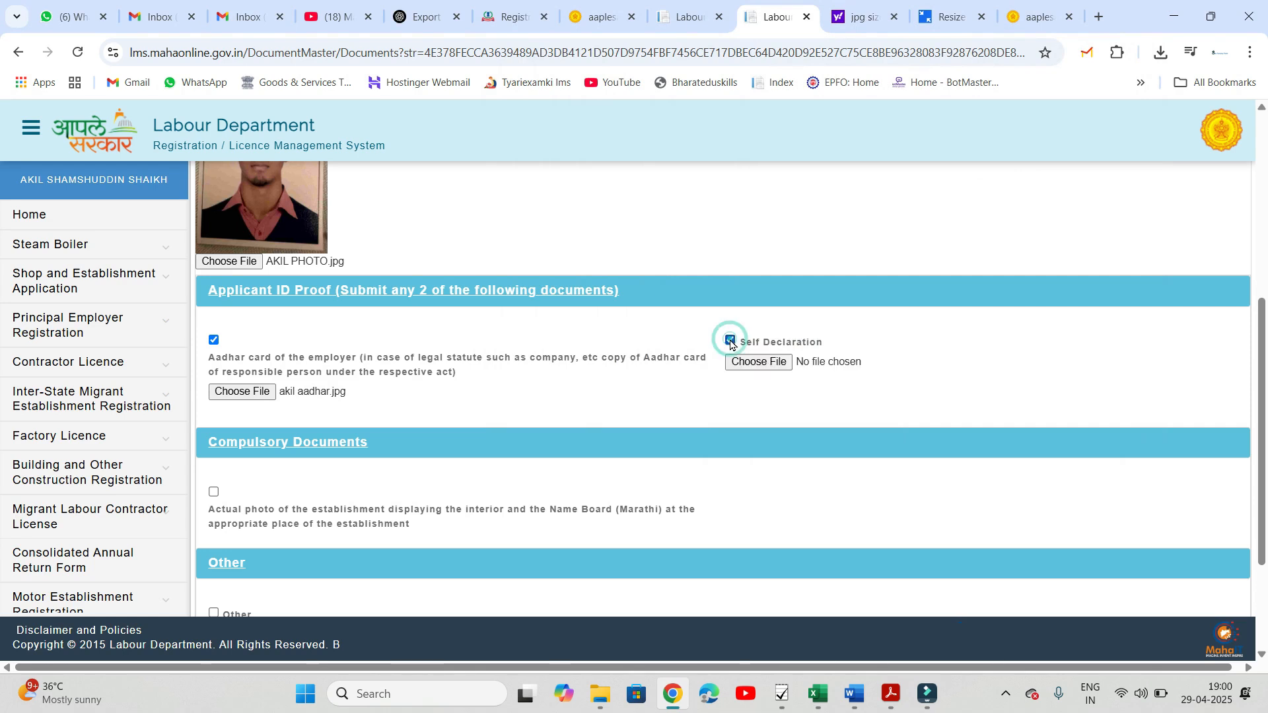
{"action": "left_click", "coordinate": [753, 363]}
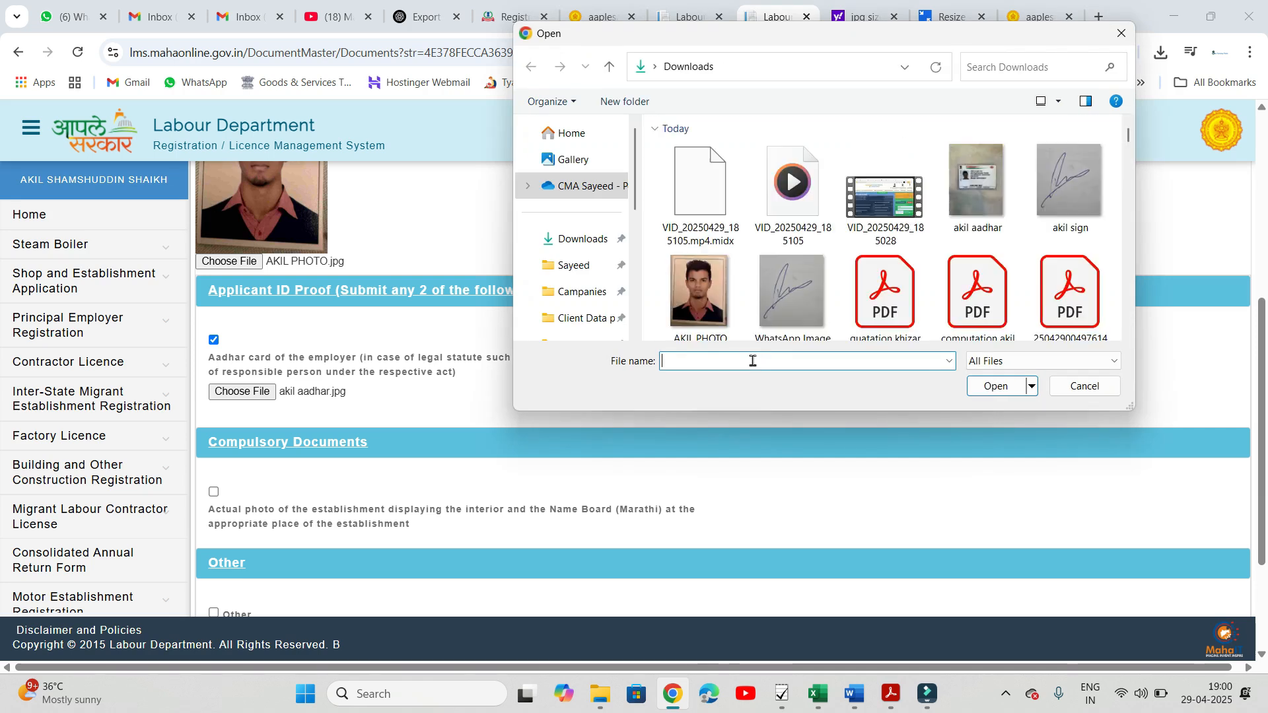
{"action": "double_click", "coordinate": [961, 183]}
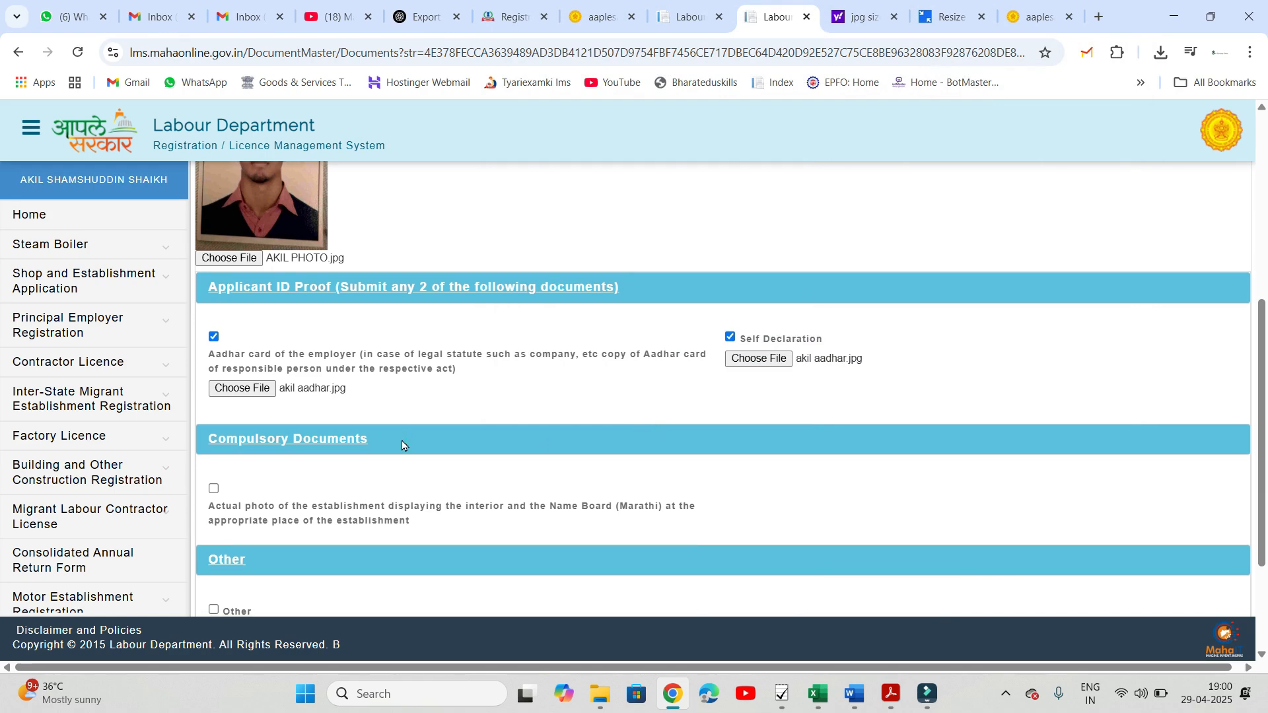
Step: Select the compulsory establishment photo document and attach the Aadhaar image from Downloads as its file
{"action": "scroll", "coordinate": [405, 445], "scroll_direction": "down", "scroll_amount": 2}
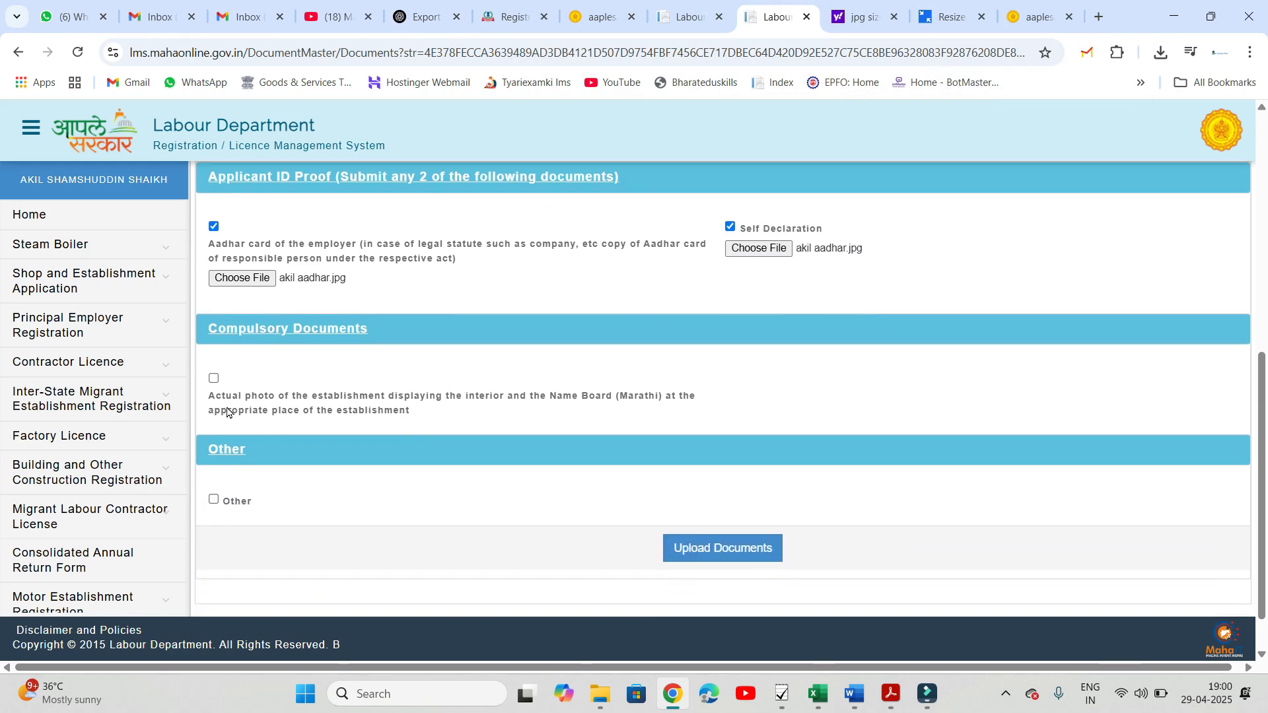
{"action": "left_click", "coordinate": [213, 378]}
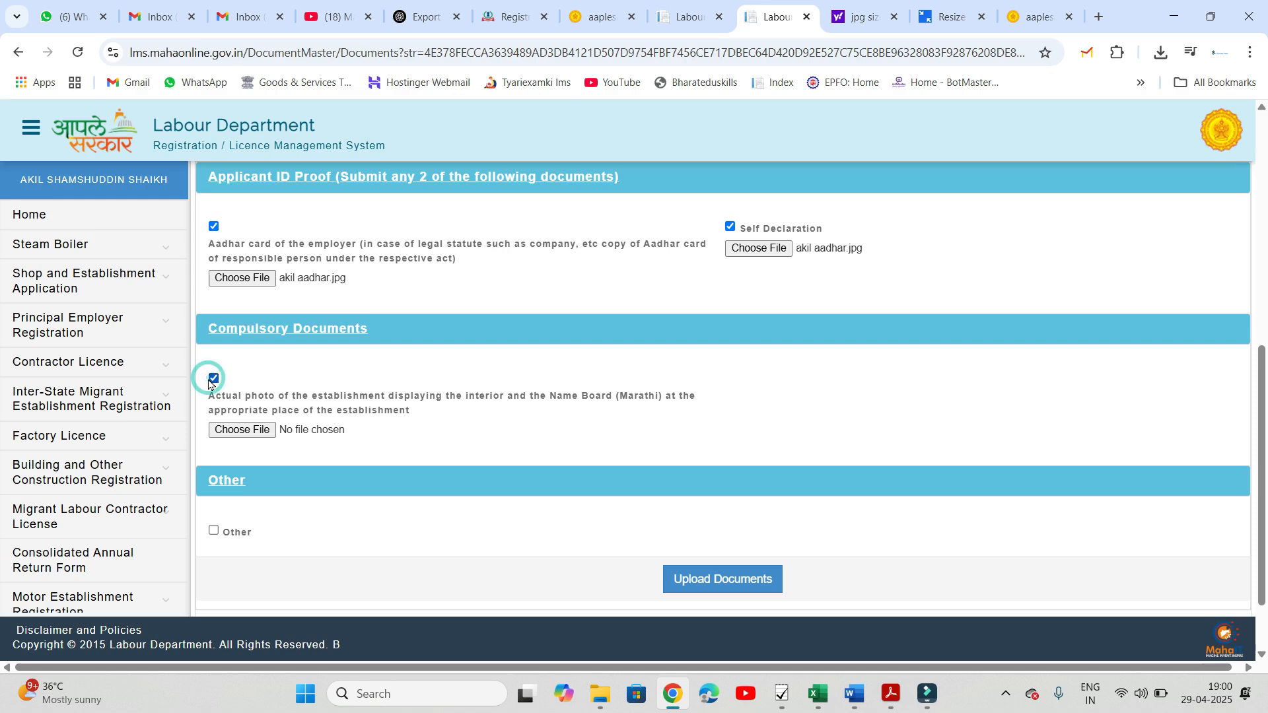
{"action": "left_click", "coordinate": [248, 431]}
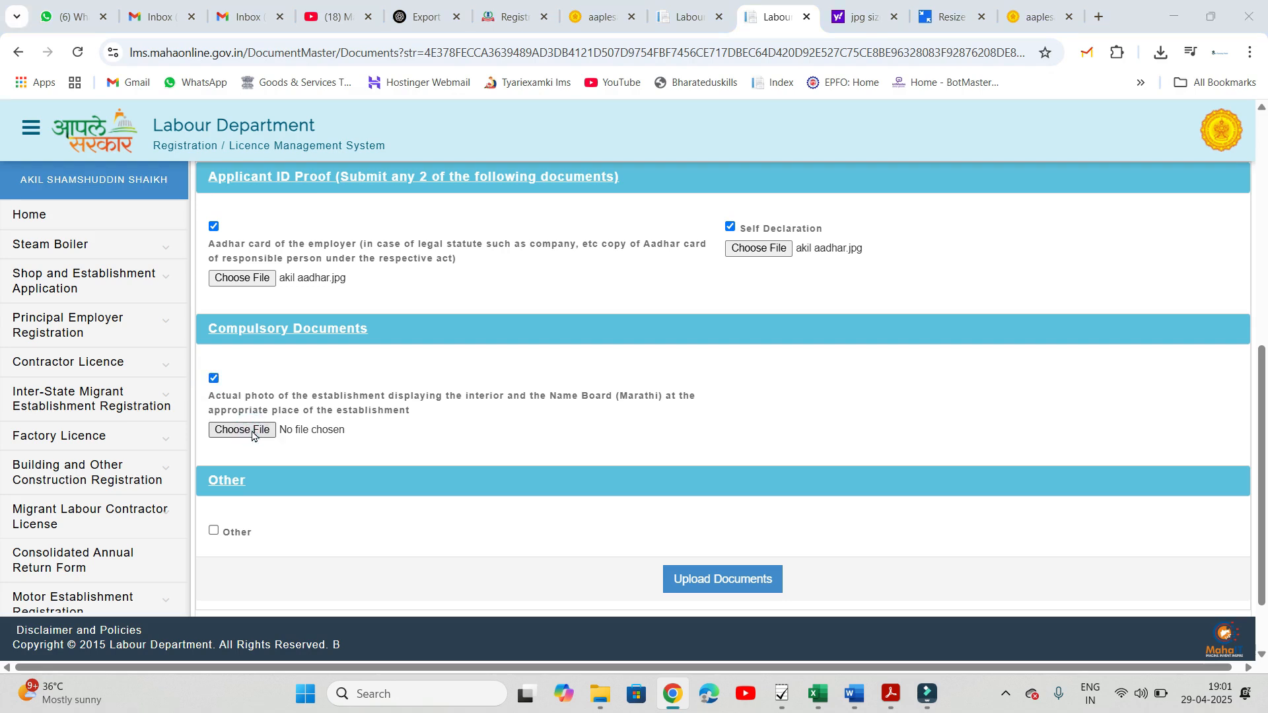
{"action": "left_click", "coordinate": [1007, 194]}
{"action": "double_click", "coordinate": [1007, 193]}
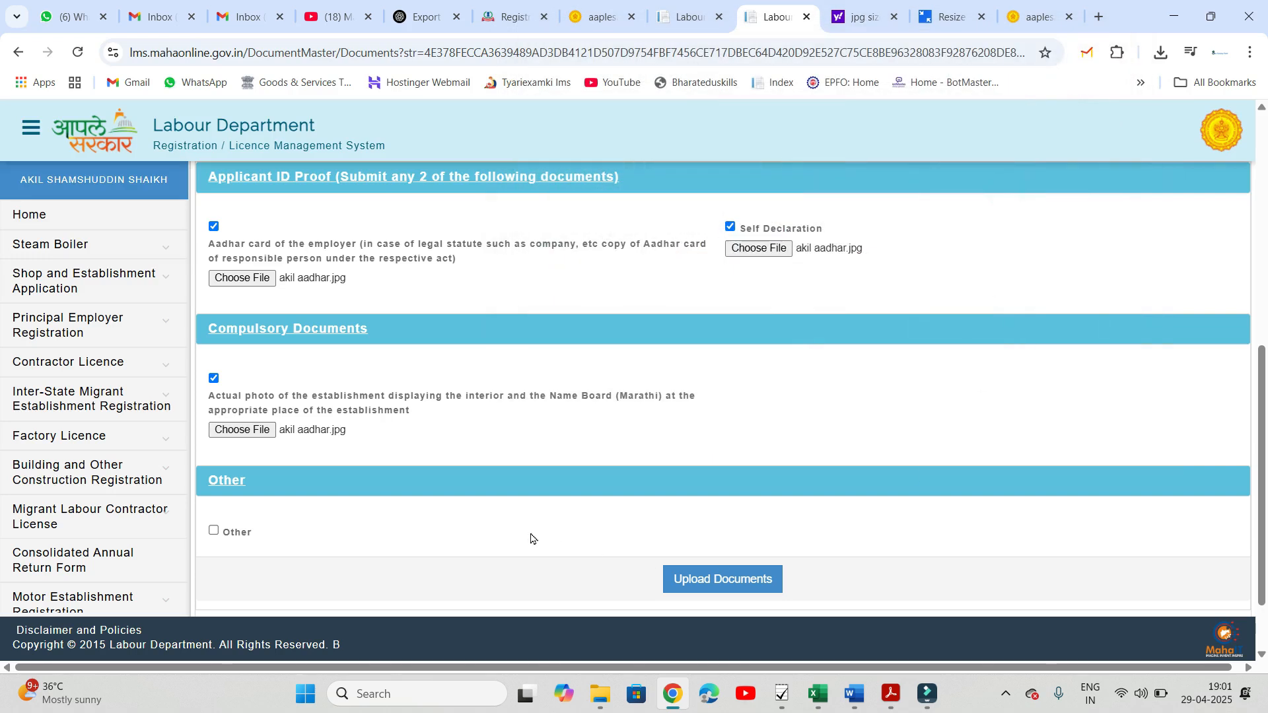
Step: Upload the attached documents and acknowledge the confirmation to proceed to the payment page
{"action": "scroll", "coordinate": [515, 479], "scroll_direction": "down", "scroll_amount": 2}
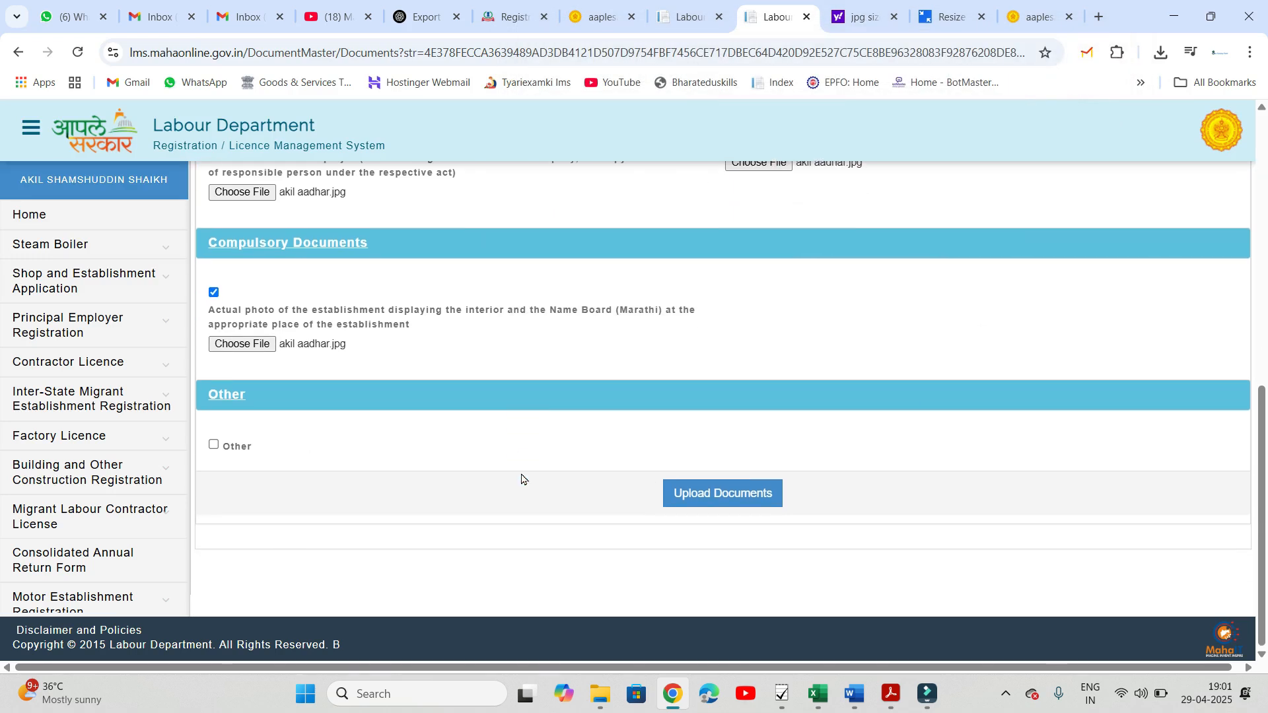
{"action": "left_click", "coordinate": [729, 496]}
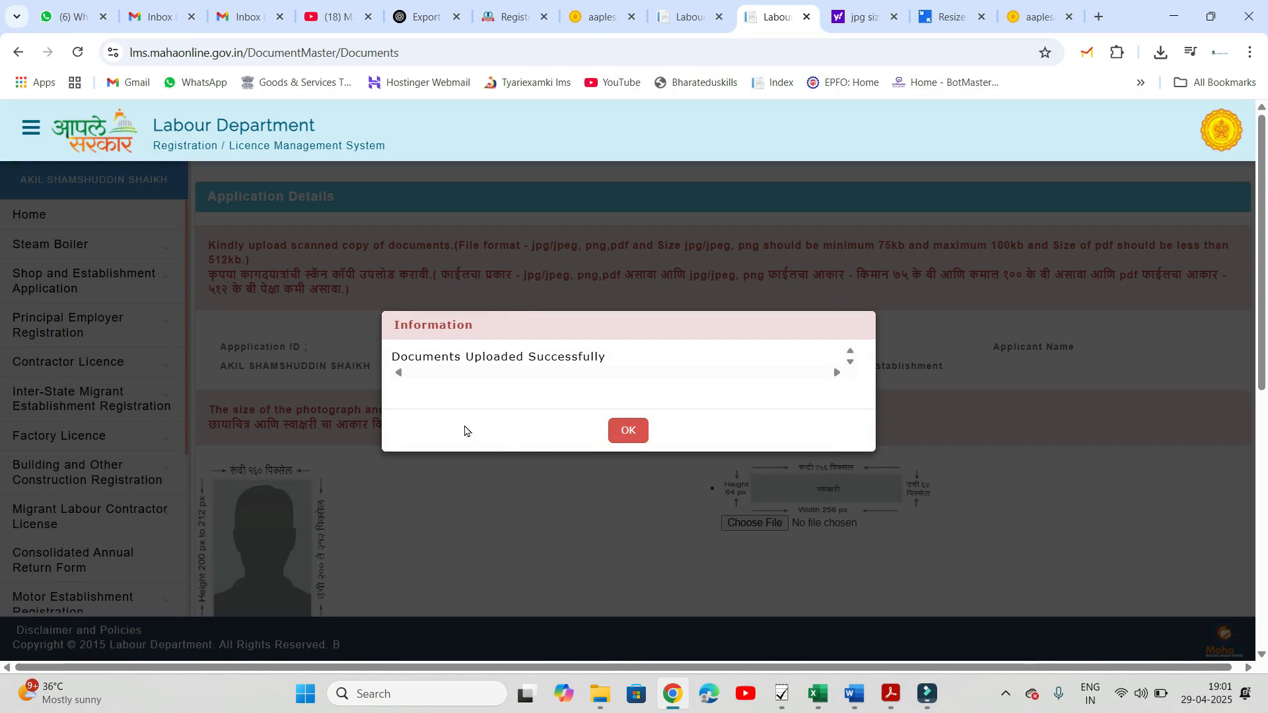
{"action": "left_click", "coordinate": [646, 436]}
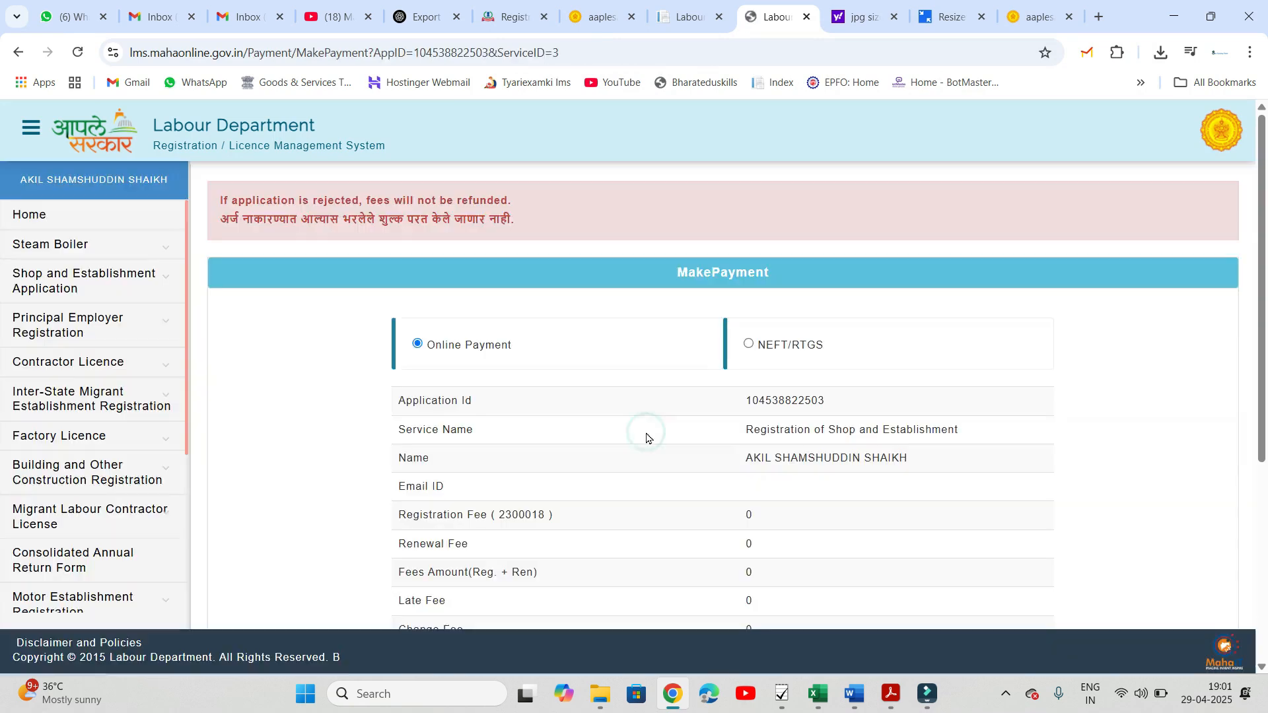
Step: Review the fee breakdown and confirm the application fee with Online Payment
{"action": "scroll", "coordinate": [646, 436], "scroll_direction": "down", "scroll_amount": 2}
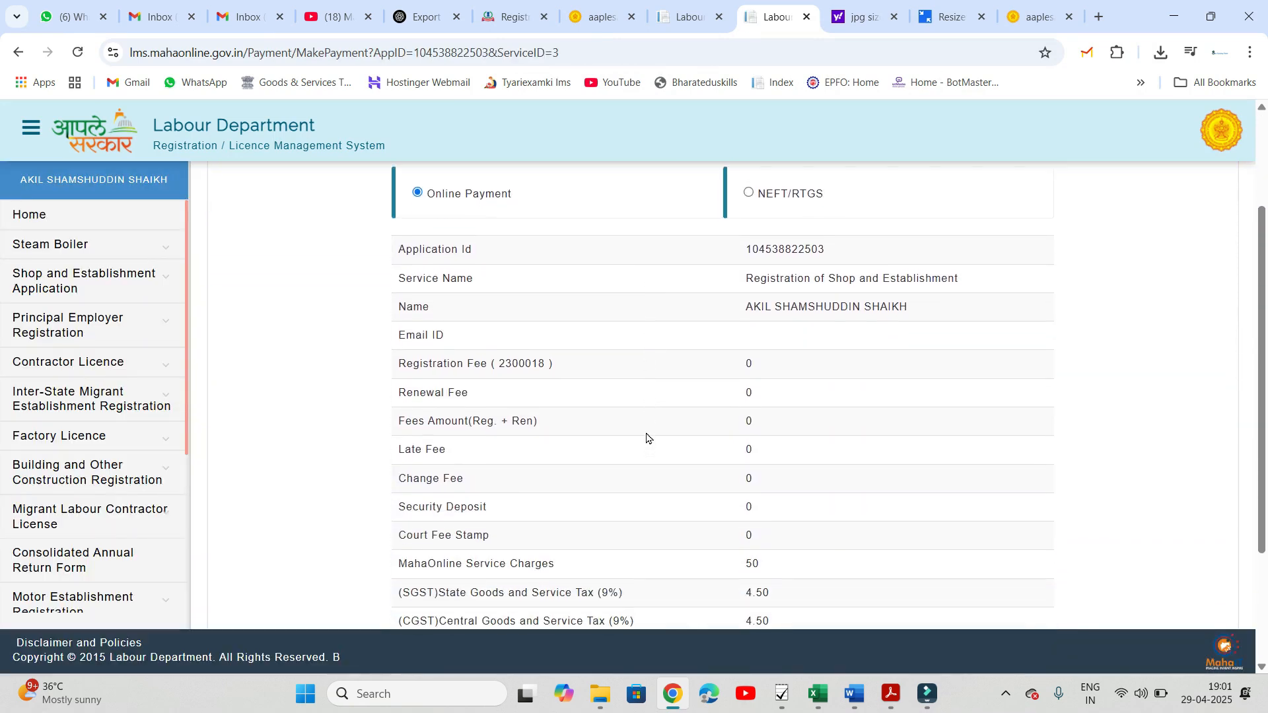
{"action": "scroll", "coordinate": [646, 435], "scroll_direction": "up", "scroll_amount": 1}
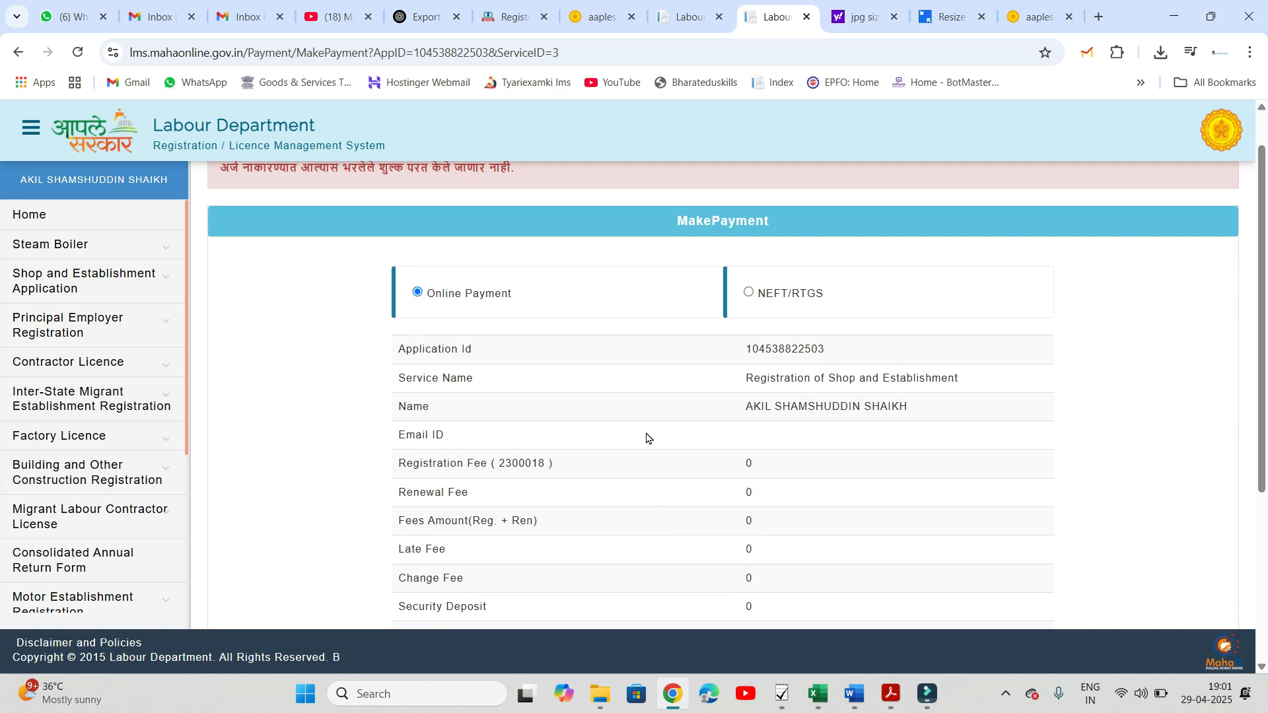
{"action": "scroll", "coordinate": [646, 437], "scroll_direction": "down", "scroll_amount": 4}
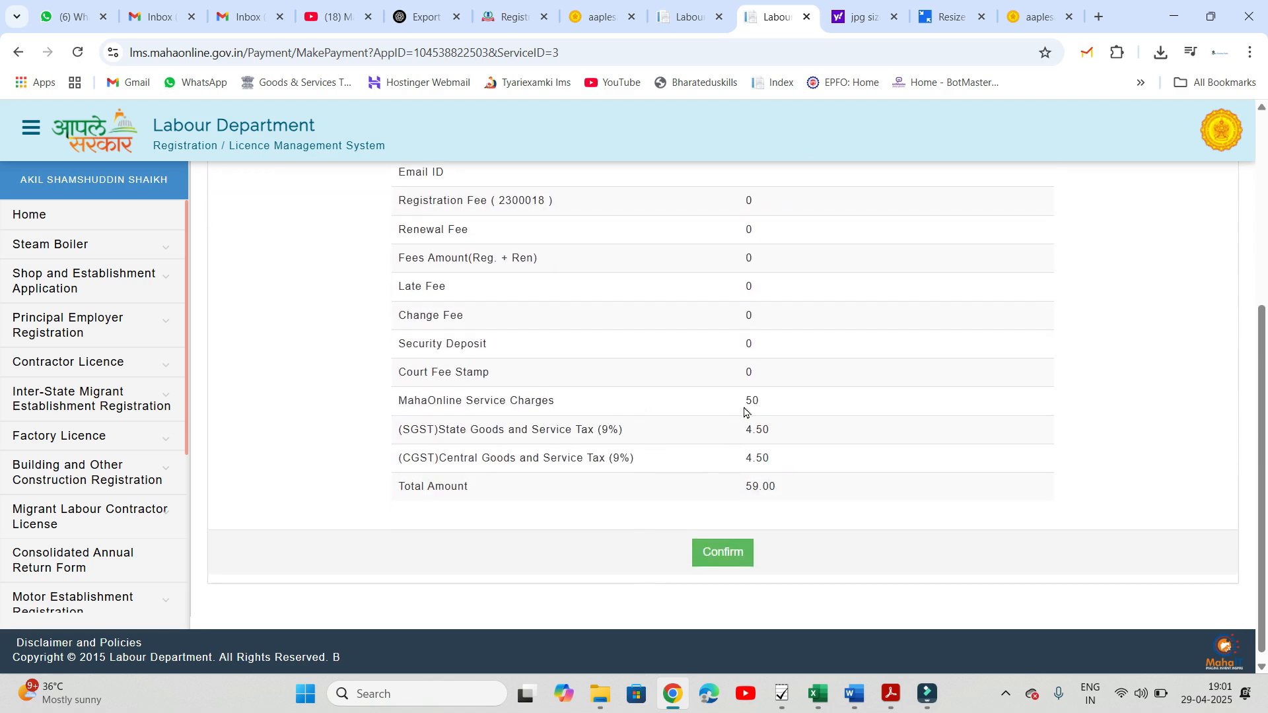
{"action": "left_click", "coordinate": [724, 553]}
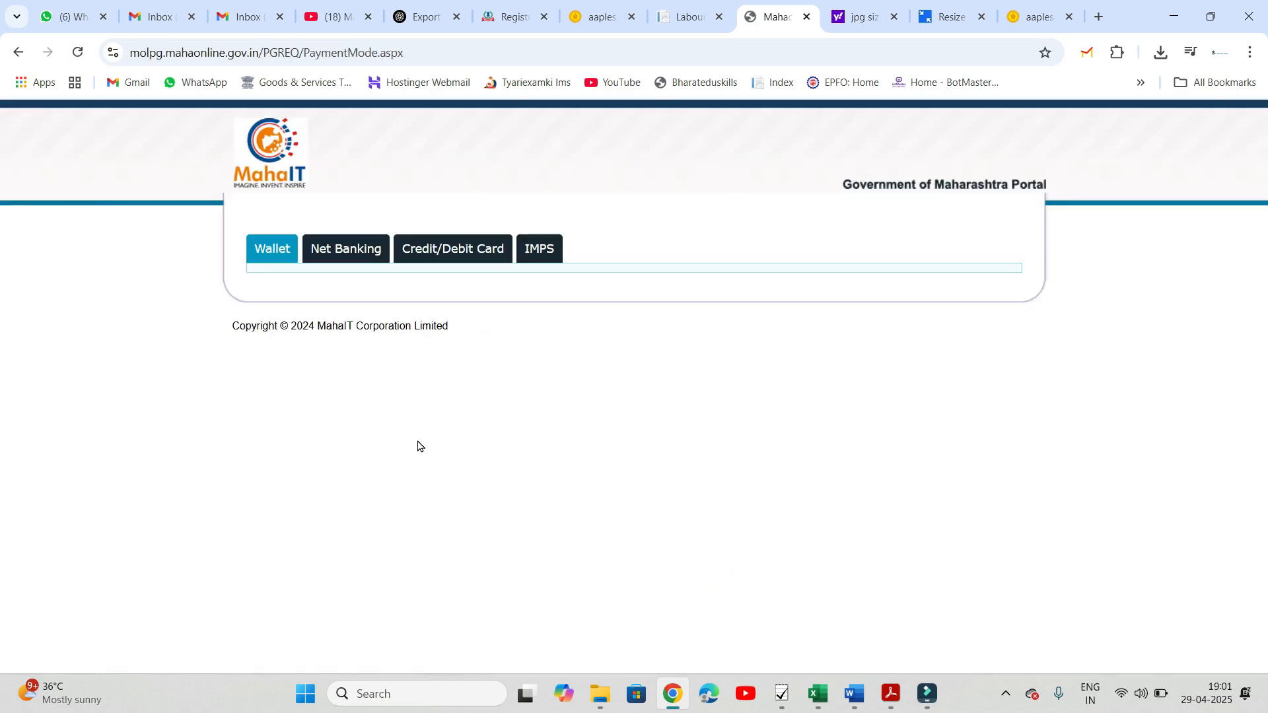
Step: Examine the Net Banking, Credit/Debit Card, Wallet and IMPS payment options, returning to Net Banking
{"action": "left_click", "coordinate": [346, 257]}
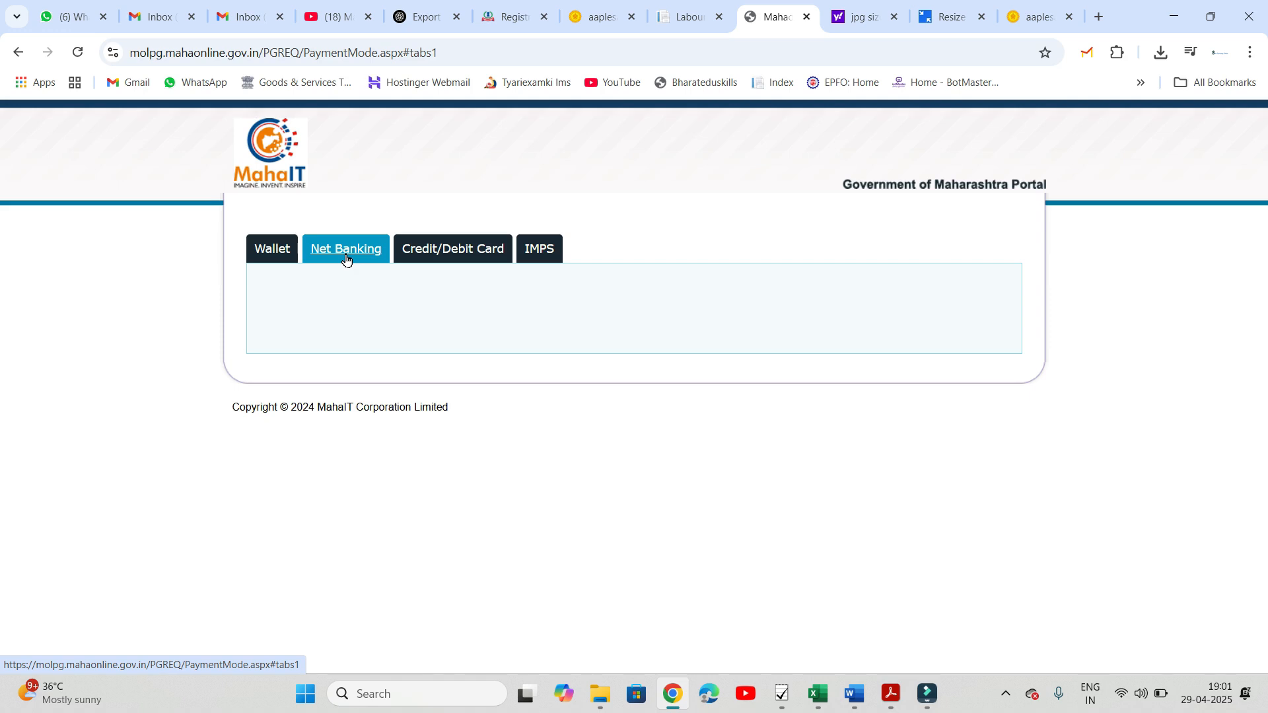
{"action": "left_click", "coordinate": [453, 249]}
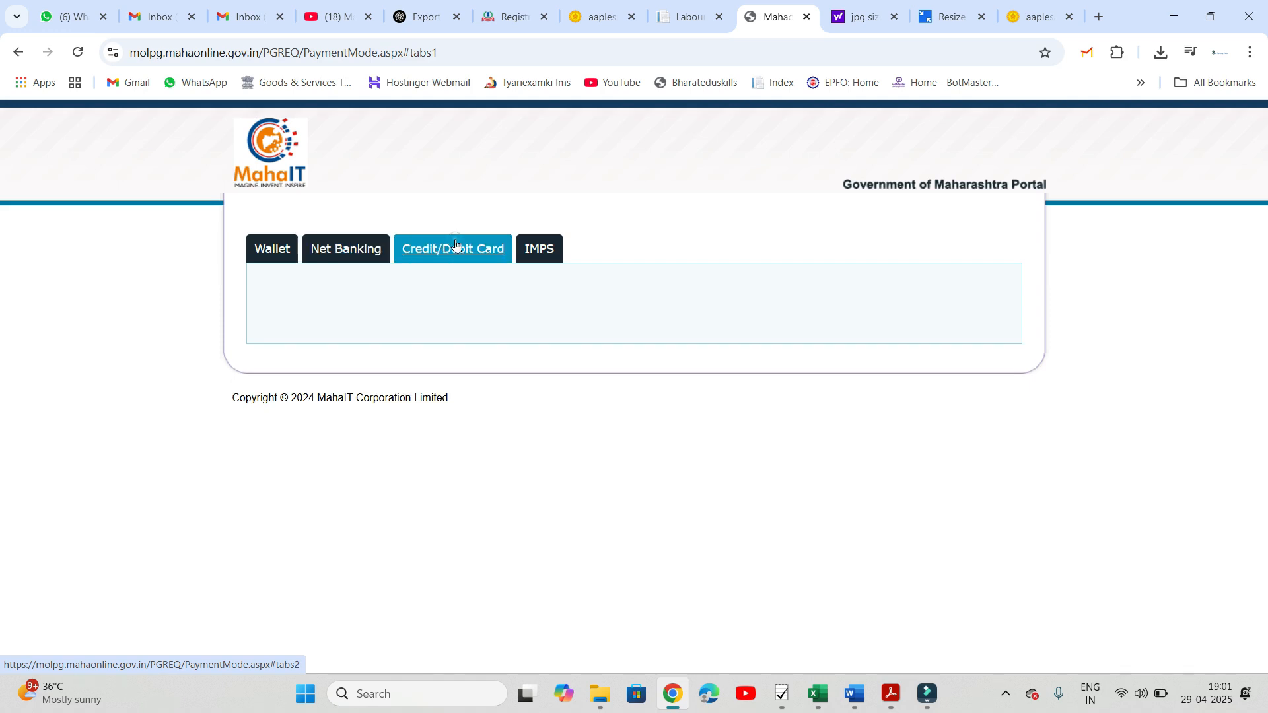
{"action": "left_click", "coordinate": [333, 247]}
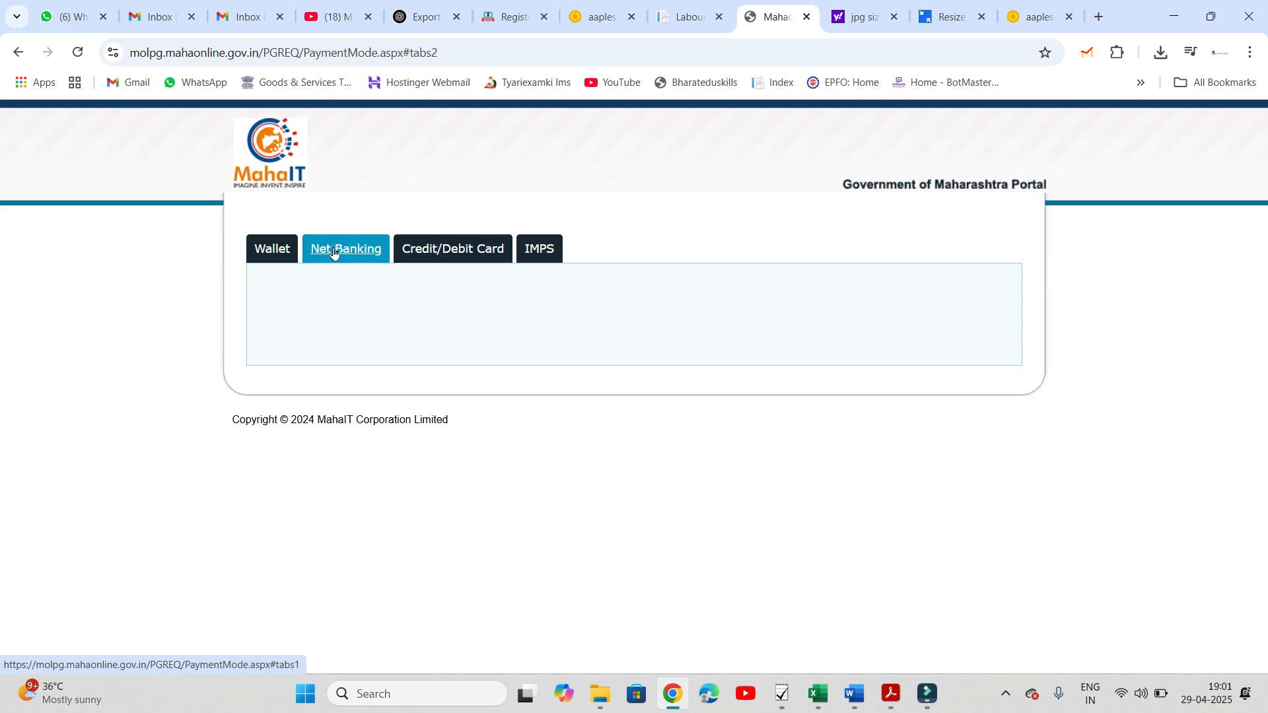
{"action": "left_click", "coordinate": [277, 247]}
{"action": "left_click", "coordinate": [545, 255]}
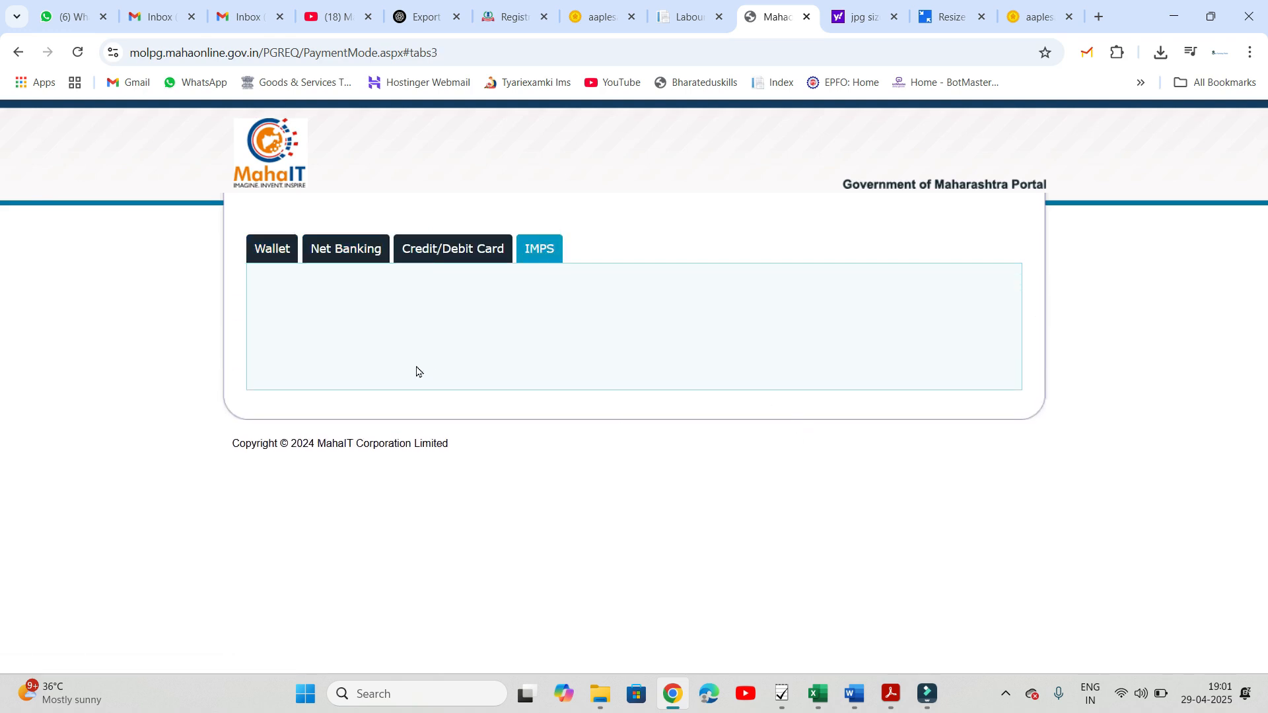
{"action": "left_click", "coordinate": [338, 257]}
{"action": "left_click", "coordinate": [339, 257]}
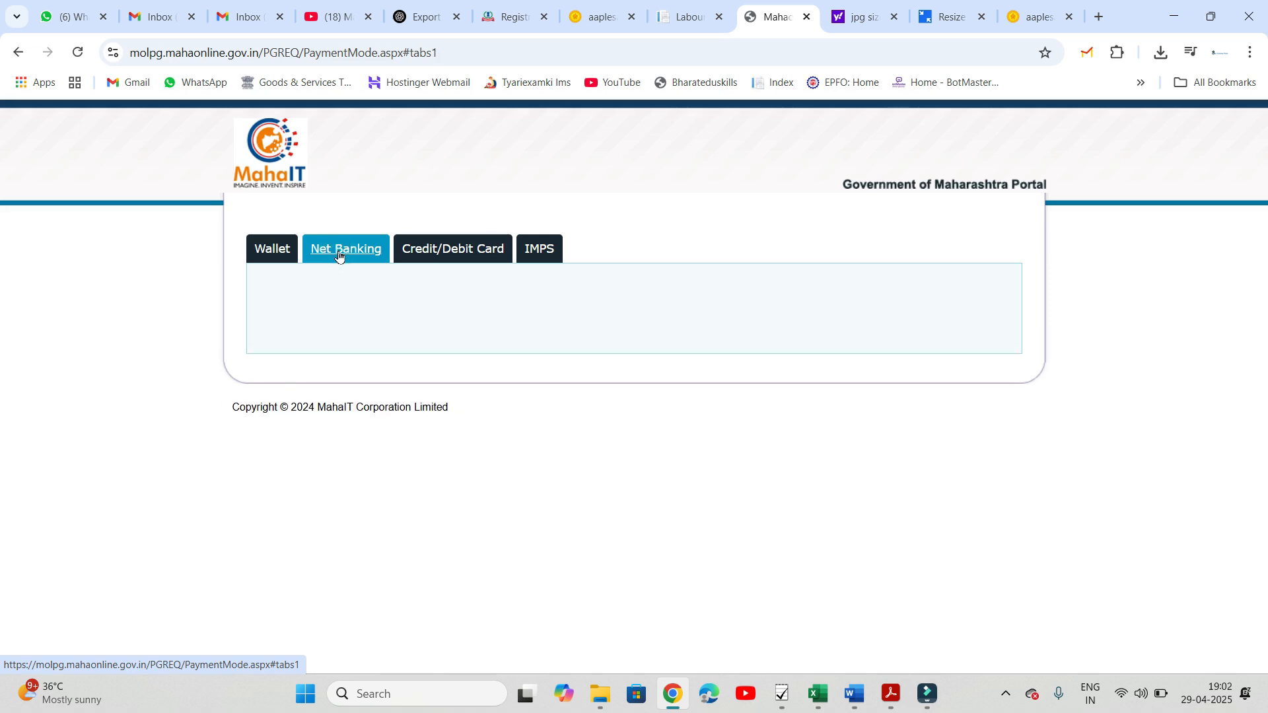
{"action": "left_click", "coordinate": [270, 256]}
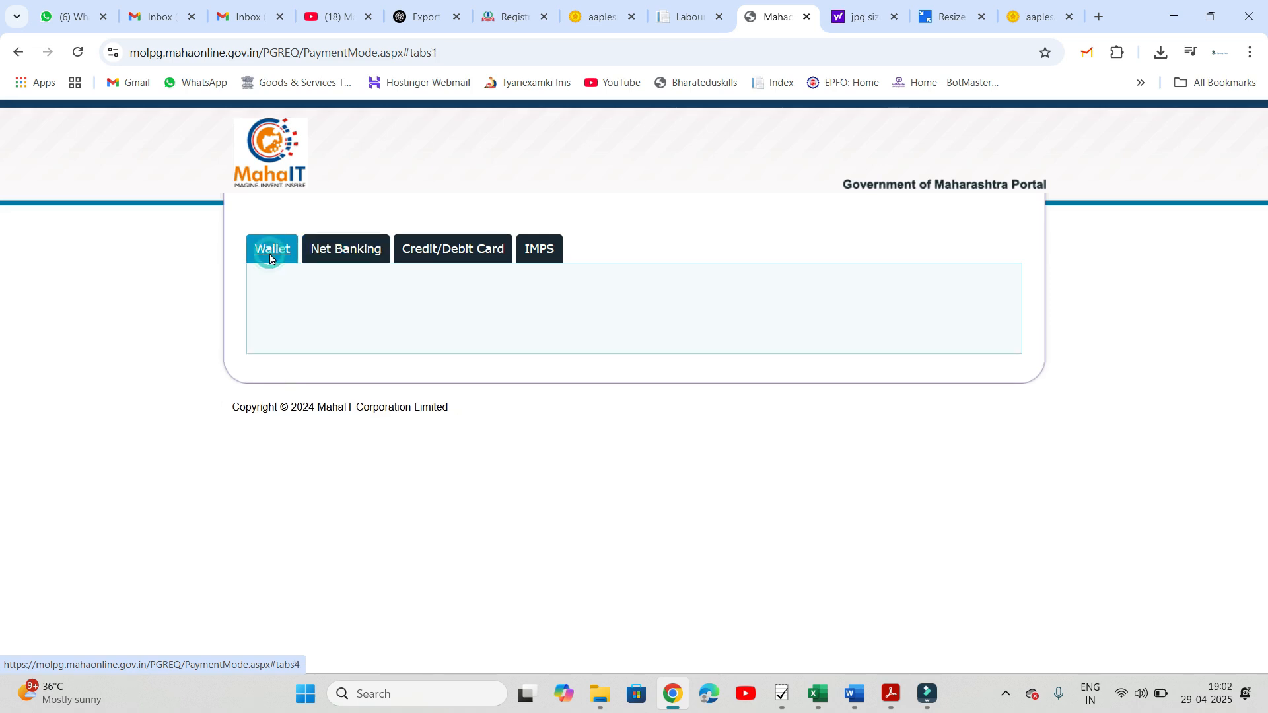
{"action": "left_click", "coordinate": [348, 251]}
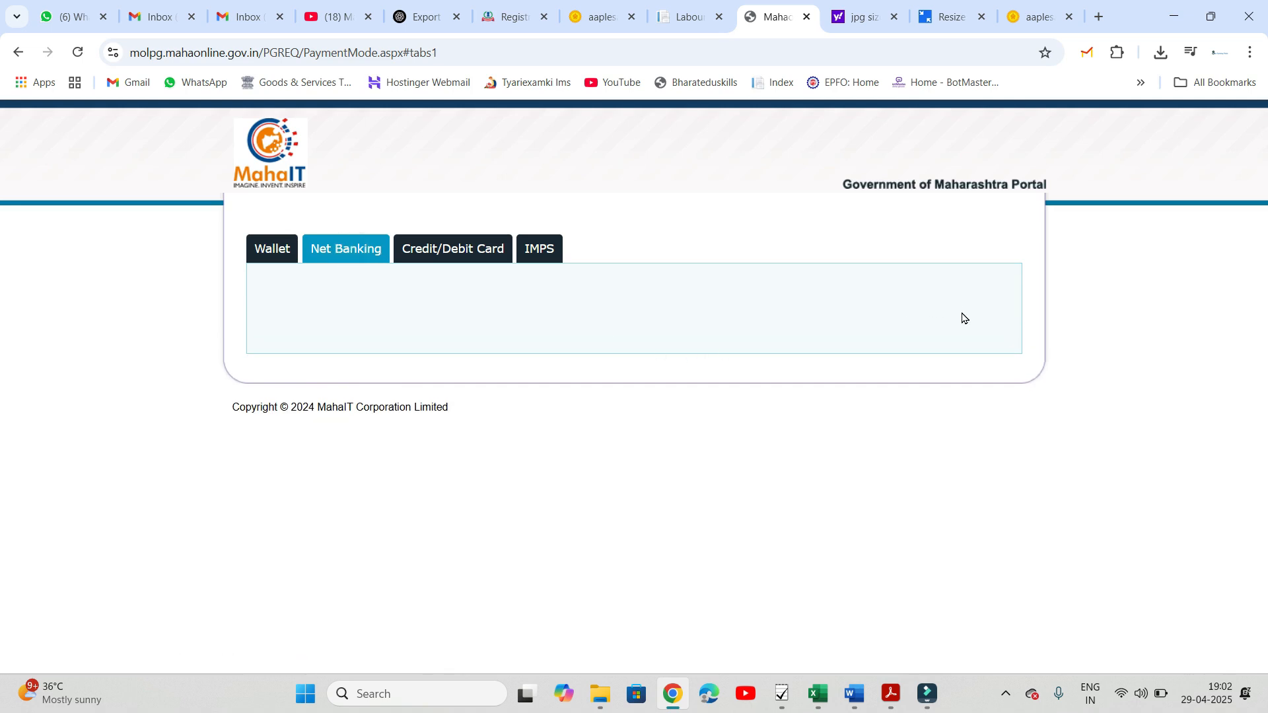
Step: Return to the Labour Department home page and search the submitted applications with SHOP as the department
{"action": "left_click", "coordinate": [666, 32]}
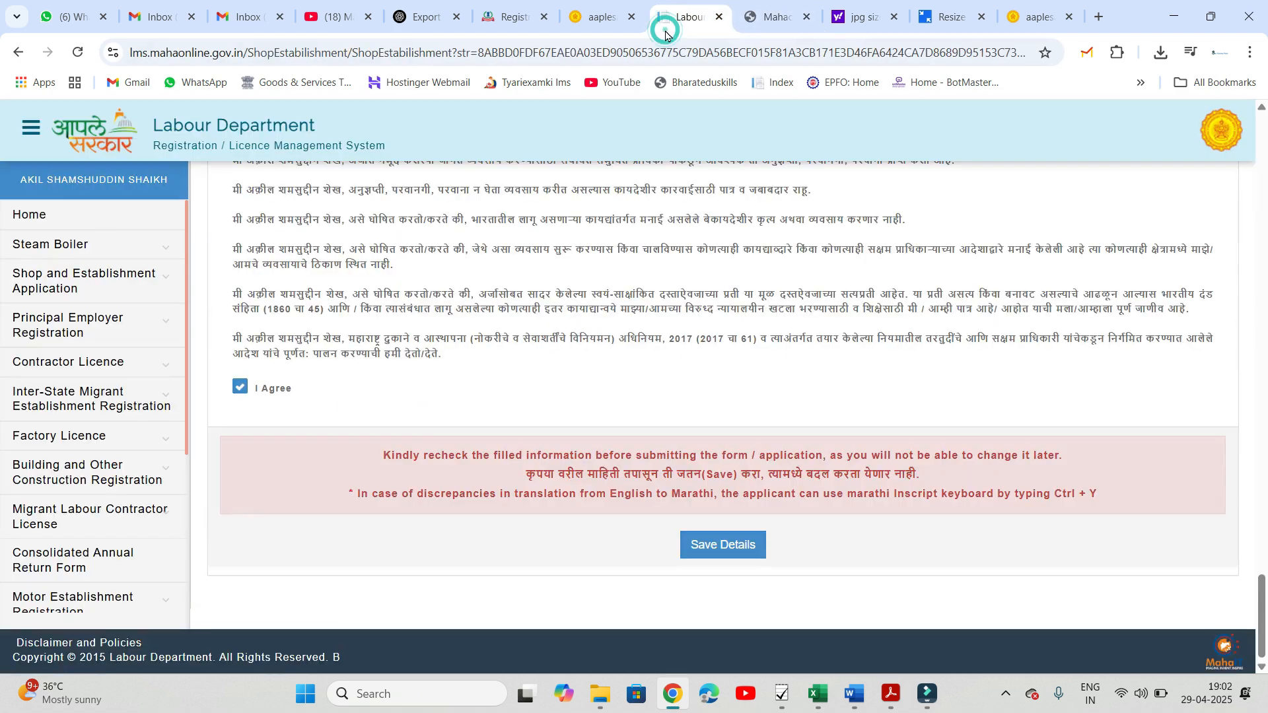
{"action": "left_click", "coordinate": [101, 215]}
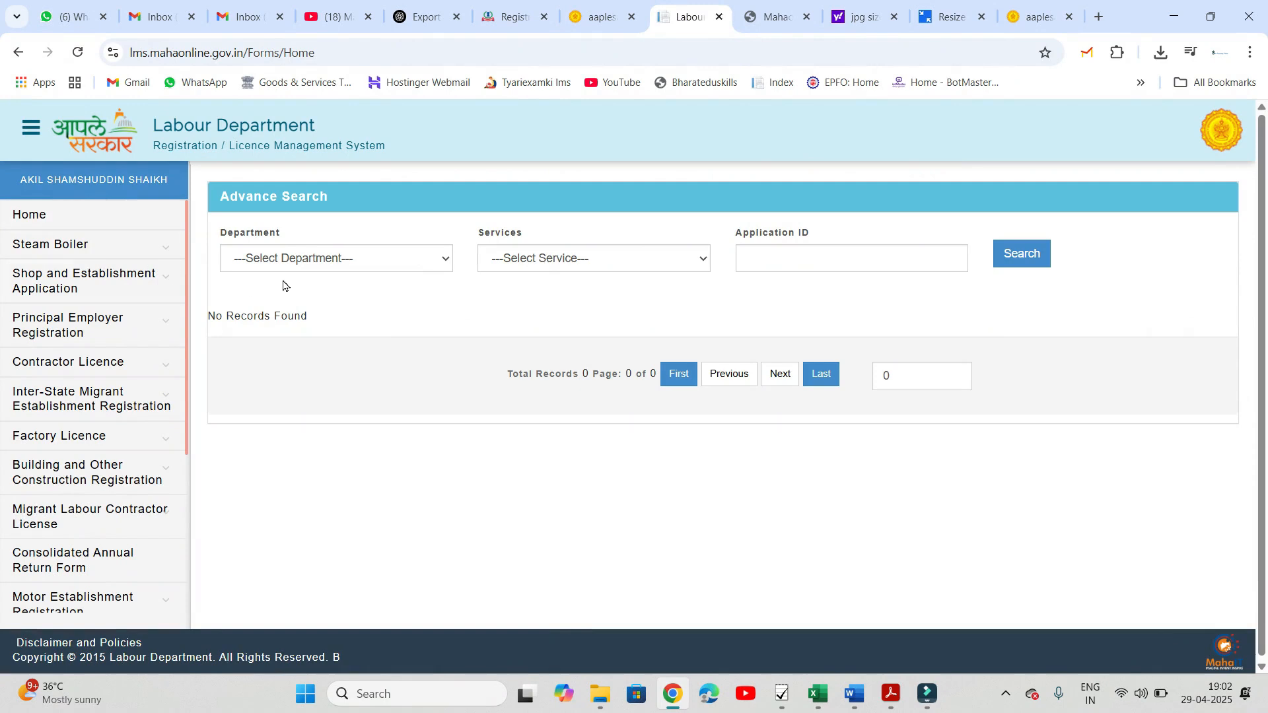
{"action": "left_click", "coordinate": [296, 264]}
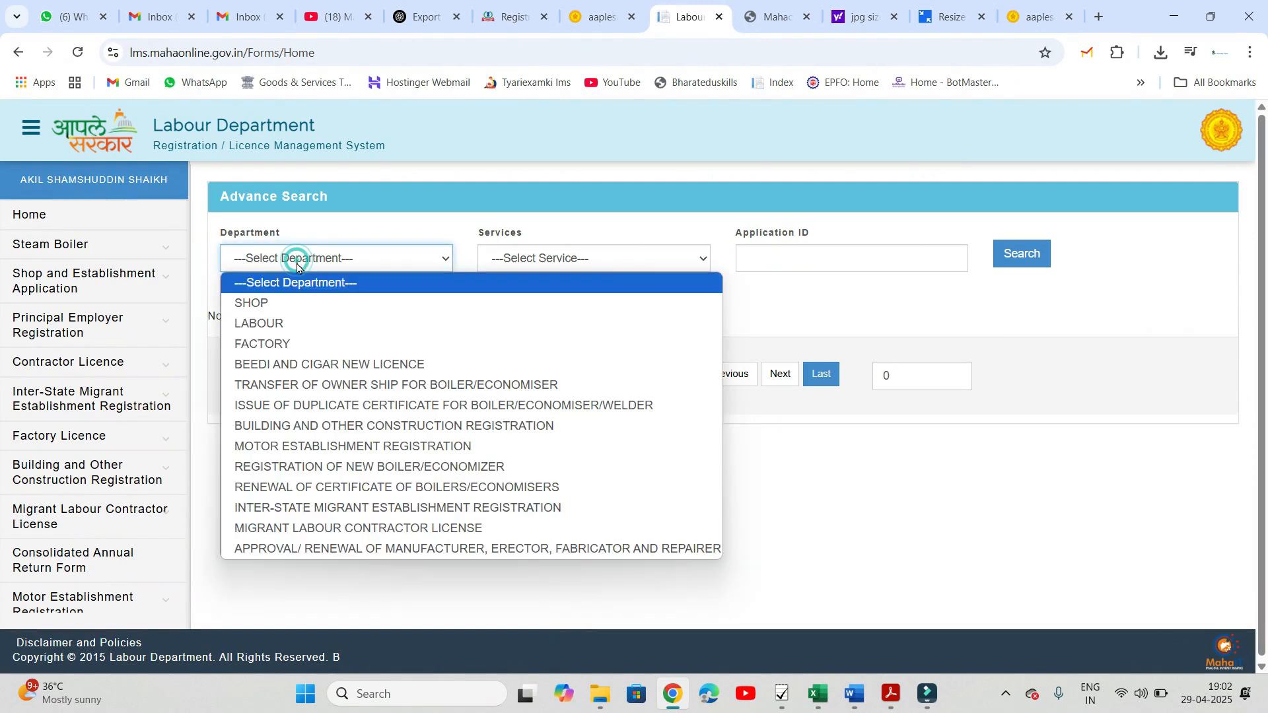
{"action": "left_click", "coordinate": [300, 306]}
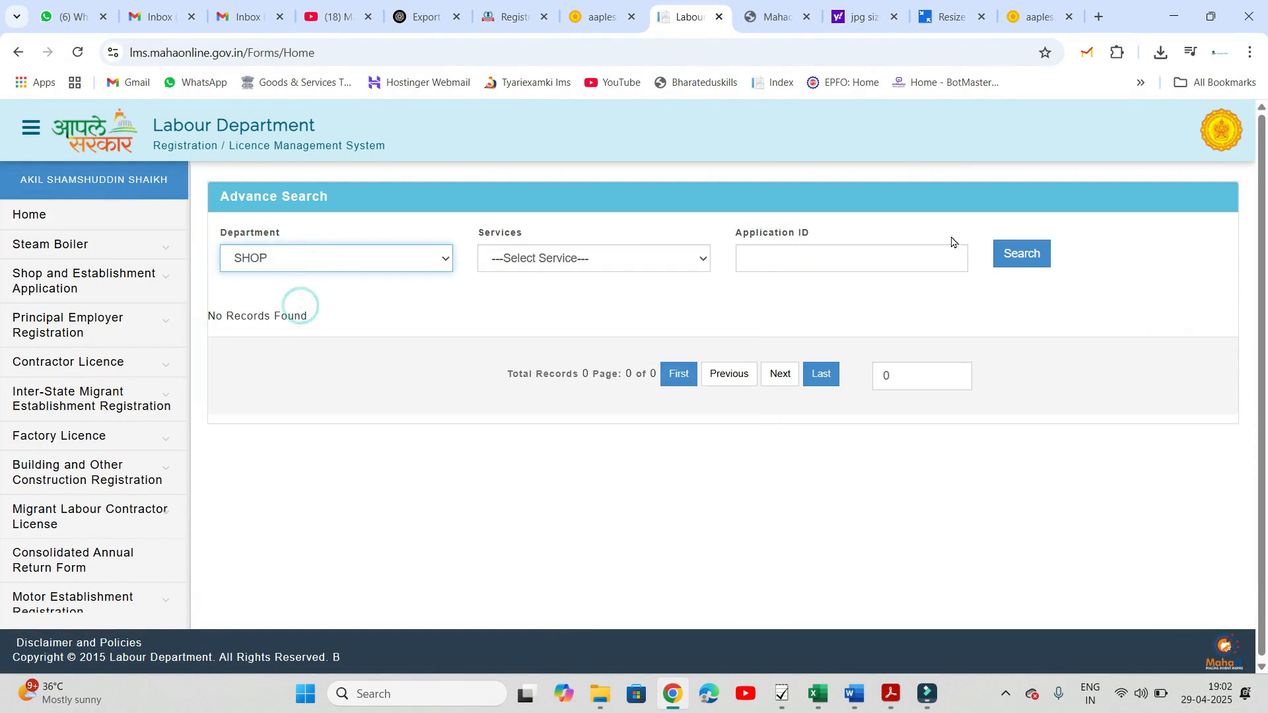
{"action": "left_click", "coordinate": [1035, 256]}
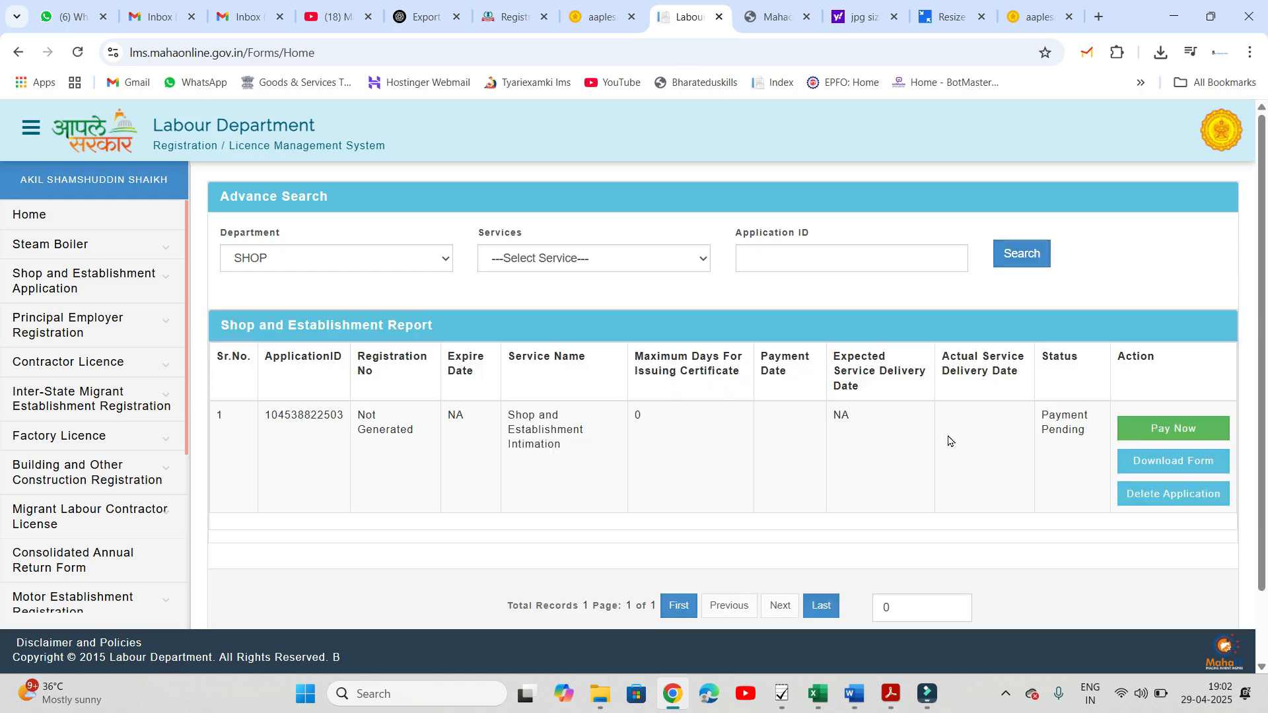